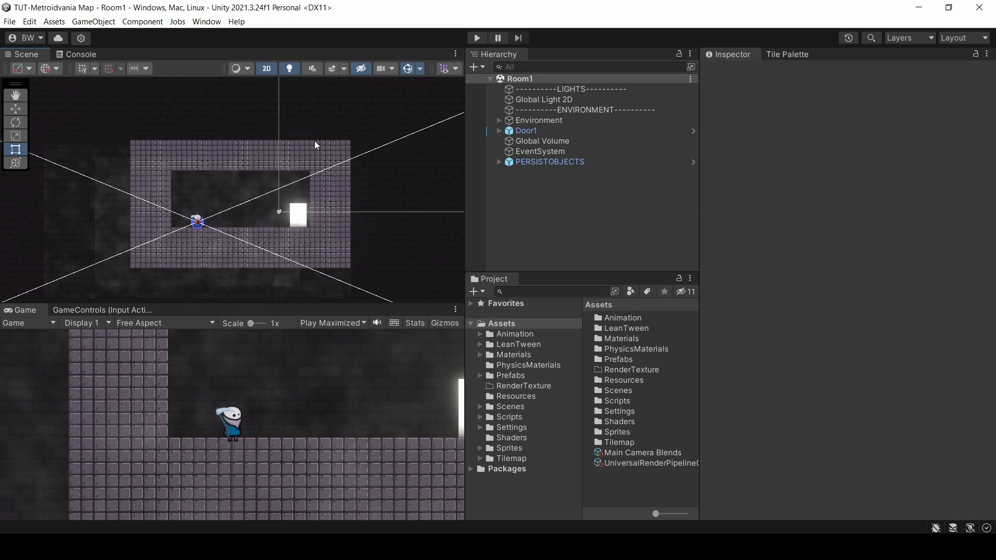
- Load the Room2 and Room3 scenes into the hierarchy alongside Room1 and view all three rooms together
{"action": "left_click", "coordinate": [510, 407]}
{"action": "left_click", "coordinate": [611, 338]}
{"action": "left_click", "coordinate": [612, 349], "text": "shift"}
{"action": "left_click_drag", "start_coordinate": [612, 338], "coordinate": [553, 209]}
{"action": "scroll", "coordinate": [397, 202], "scroll_direction": "down", "scroll_amount": 5}
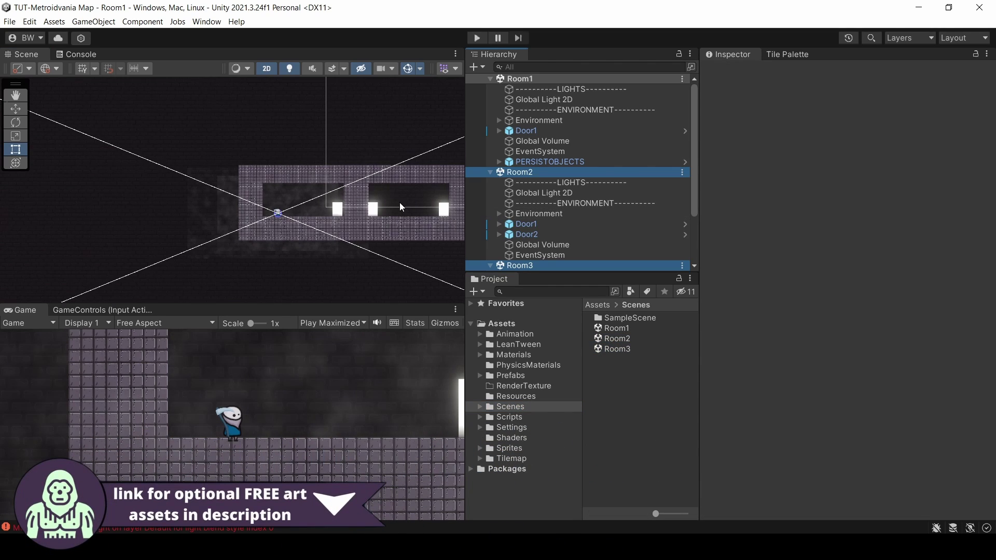
{"action": "middle_click_drag", "start_coordinate": [399, 207], "coordinate": [259, 200]}
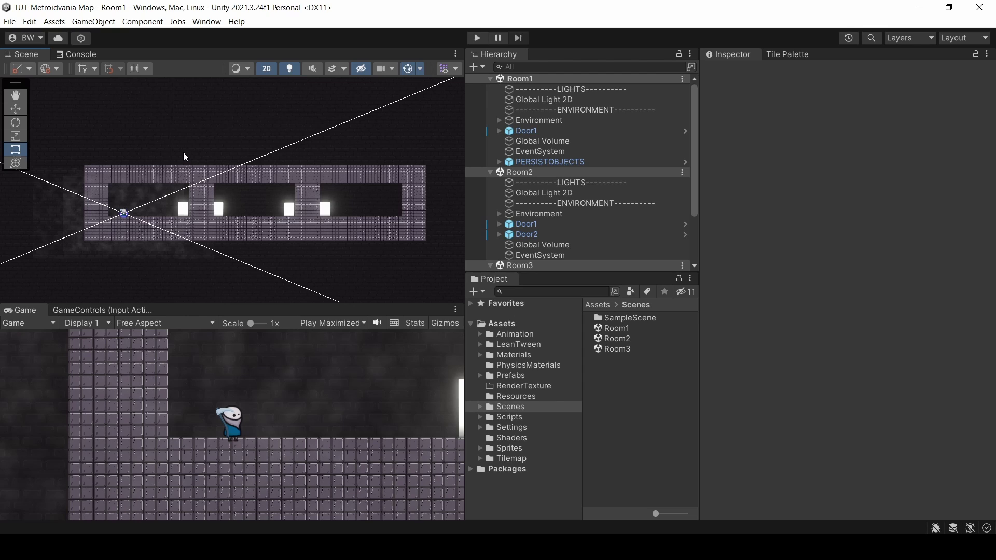
- Inspect the Door2 settings in Room2 and look closely at the doorway between the first two rooms
{"action": "left_click", "coordinate": [289, 209]}
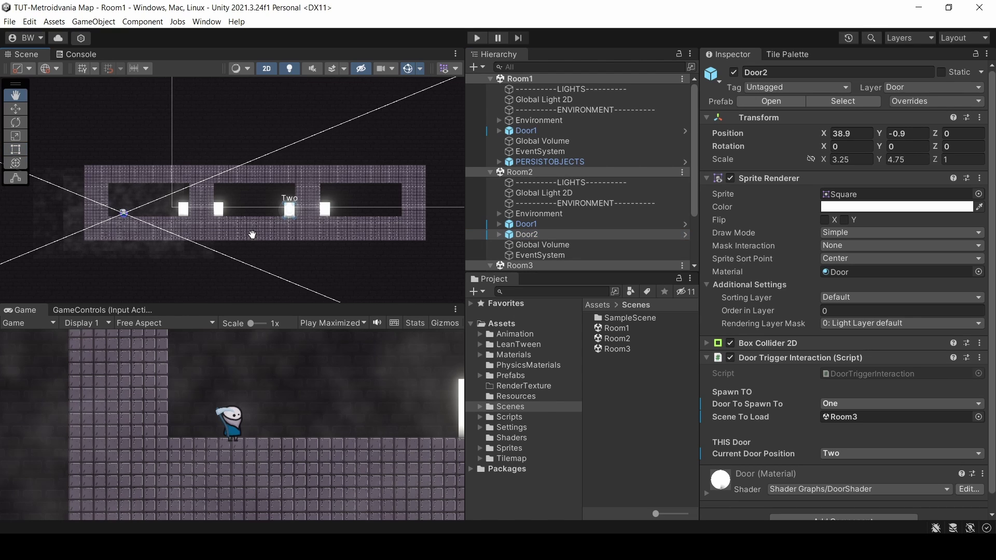
{"action": "middle_click_drag", "start_coordinate": [251, 233], "coordinate": [321, 204]}
{"action": "scroll", "coordinate": [244, 178], "scroll_direction": "up", "scroll_amount": 15}
{"action": "scroll", "coordinate": [242, 177], "scroll_direction": "up", "scroll_amount": 5}
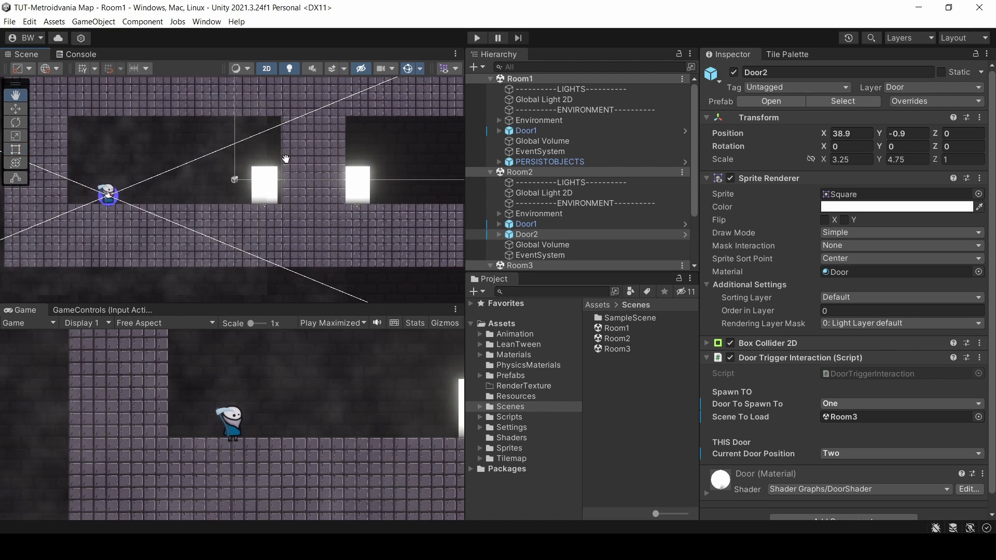
{"action": "middle_click_drag", "start_coordinate": [284, 161], "coordinate": [261, 202]}
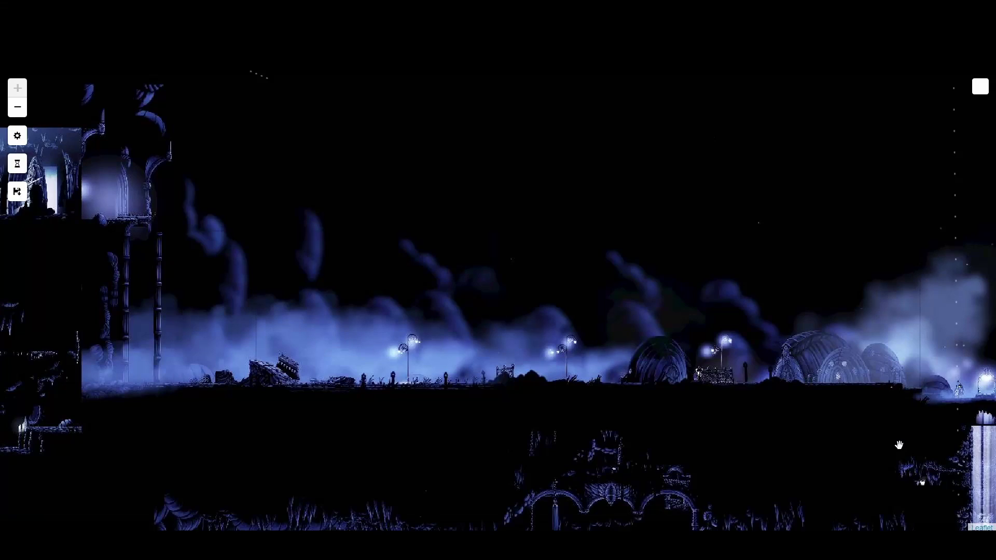
- Switch to the interactive web map of the example game and examine how its neighbouring rooms connect
{"action": "left_click_drag", "start_coordinate": [910, 447], "coordinate": [473, 213]}
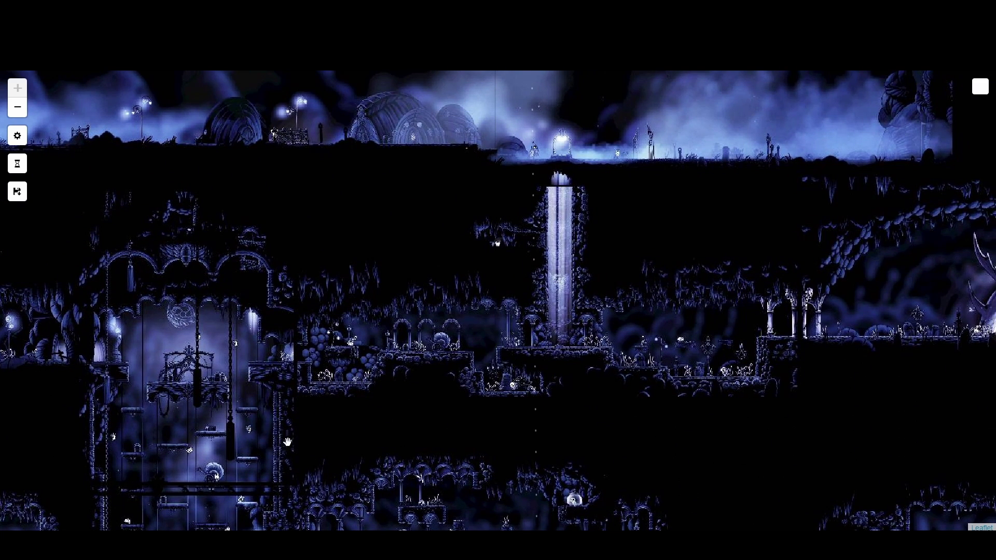
{"action": "left_click_drag", "start_coordinate": [288, 441], "coordinate": [680, 309]}
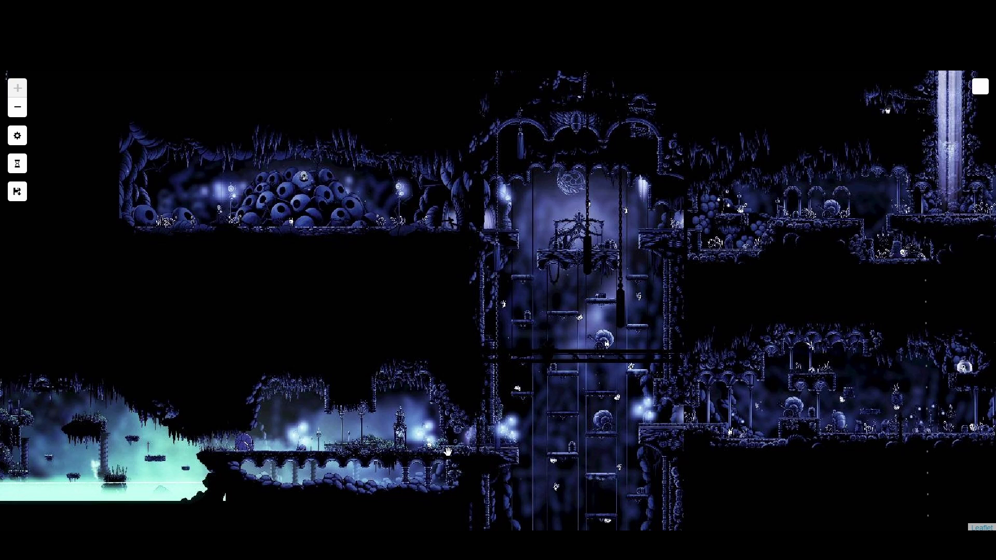
{"action": "left_click_drag", "start_coordinate": [447, 452], "coordinate": [642, 457]}
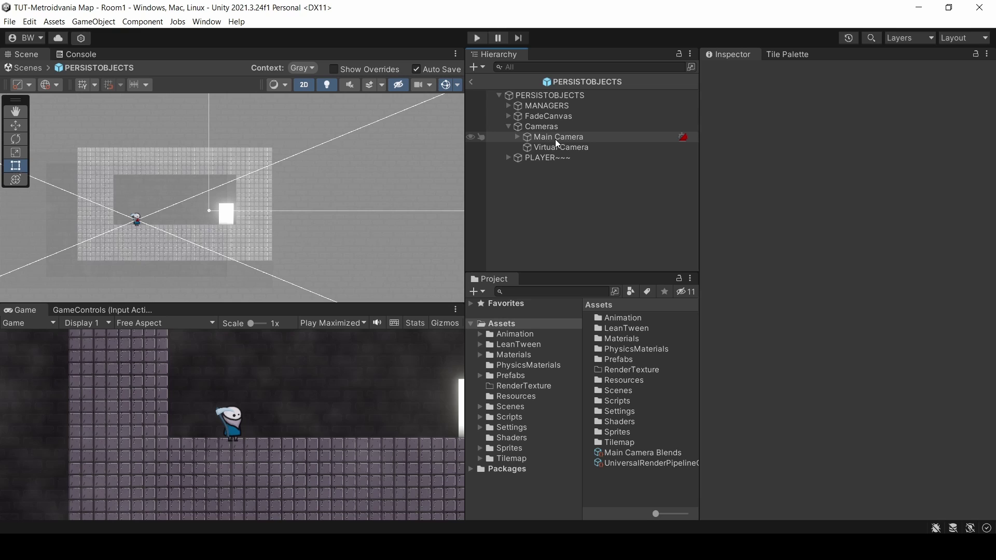
- Create a new camera as a child of Main Camera in the PERSISTOBJECTS prefab and name it MapCamera
{"action": "left_click", "coordinate": [546, 138]}
{"action": "right_click", "coordinate": [546, 138]}
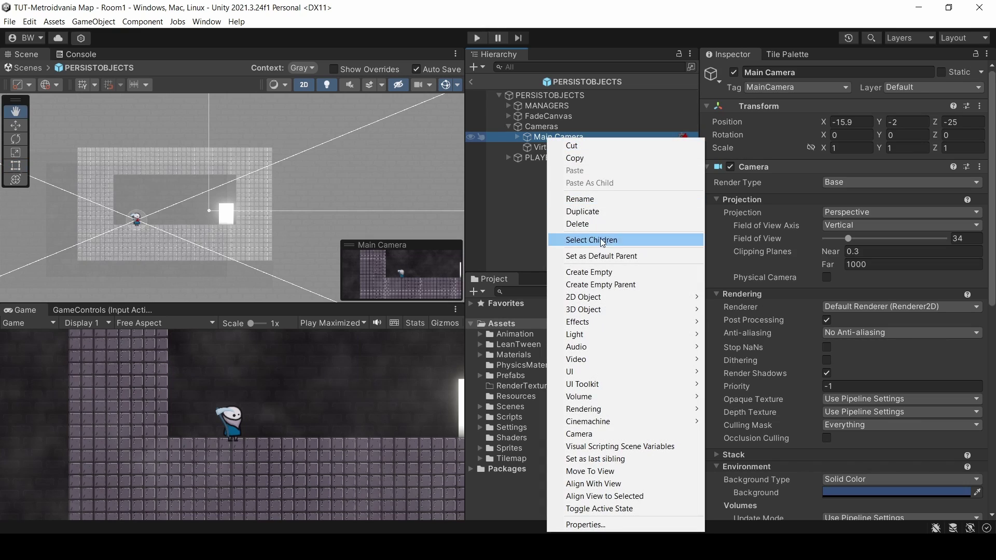
{"action": "left_click", "coordinate": [582, 436]}
{"action": "type", "text": "MapCamera"}
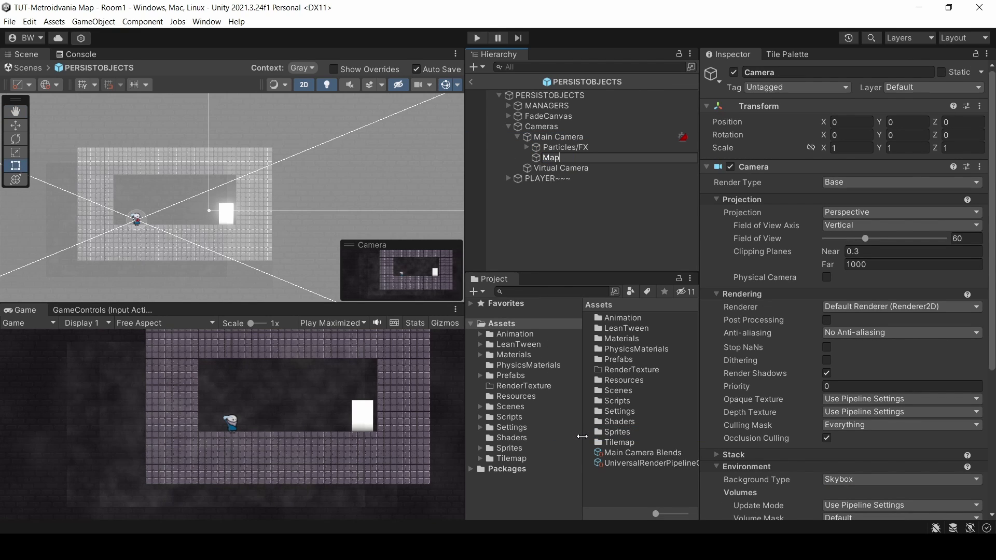
{"action": "key", "text": "Return"}
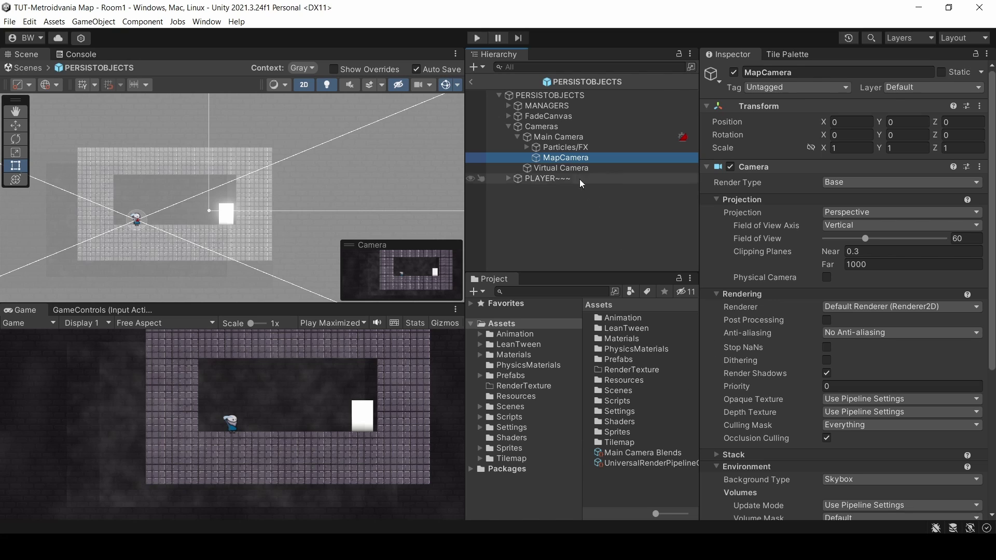
- Copy Main Camera's Camera component and paste its values into MapCamera's Camera component
{"action": "left_click", "coordinate": [558, 137]}
{"action": "left_click", "coordinate": [980, 167]}
{"action": "left_click", "coordinate": [906, 221]}
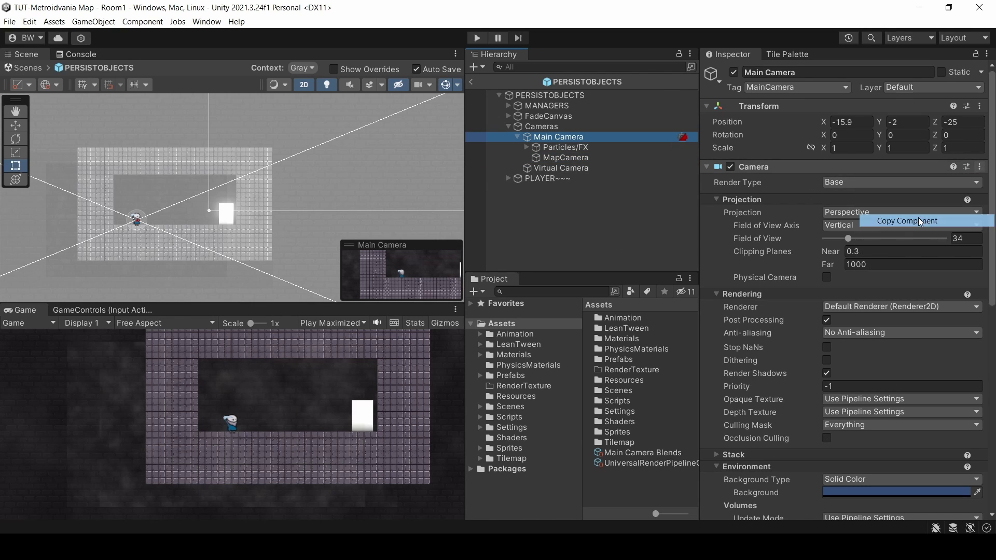
{"action": "left_click", "coordinate": [566, 157]}
{"action": "left_click", "coordinate": [980, 167]}
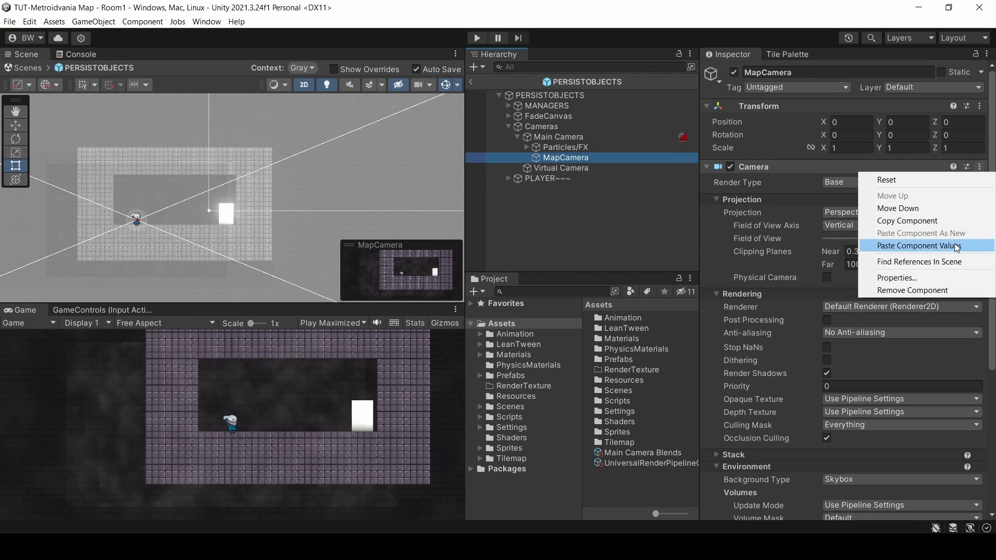
{"action": "left_click", "coordinate": [919, 246]}
- Pull MapCamera back from the scene by setting its Z position to -145
{"action": "left_click_drag", "start_coordinate": [934, 120], "coordinate": [384, 136]}
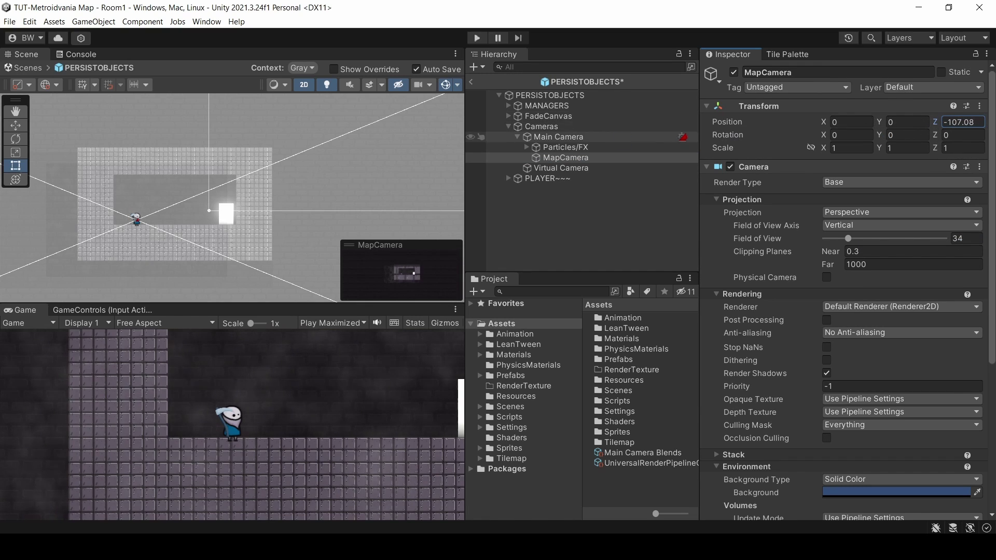
{"action": "left_click_drag", "start_coordinate": [917, 140], "coordinate": [89, 194]}
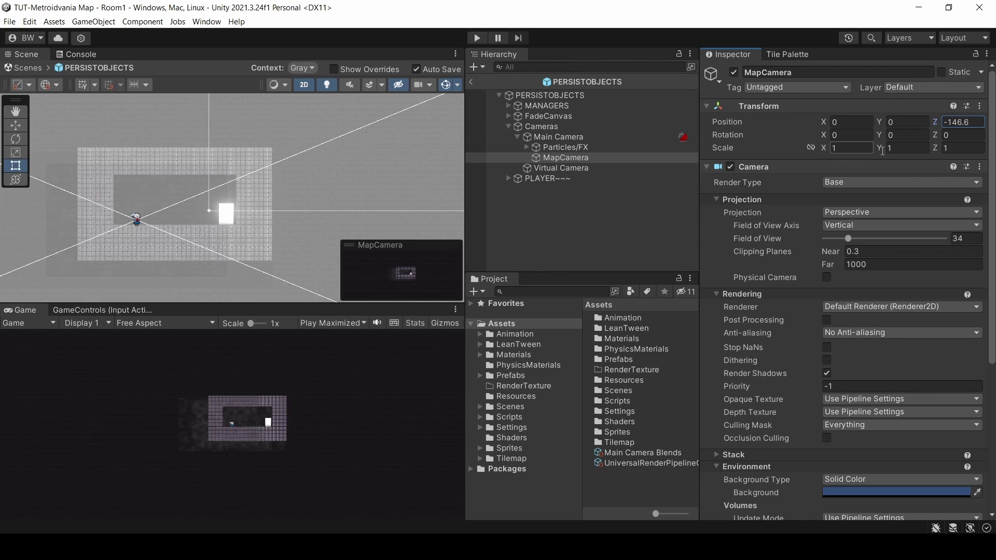
{"action": "left_click", "coordinate": [975, 123]}
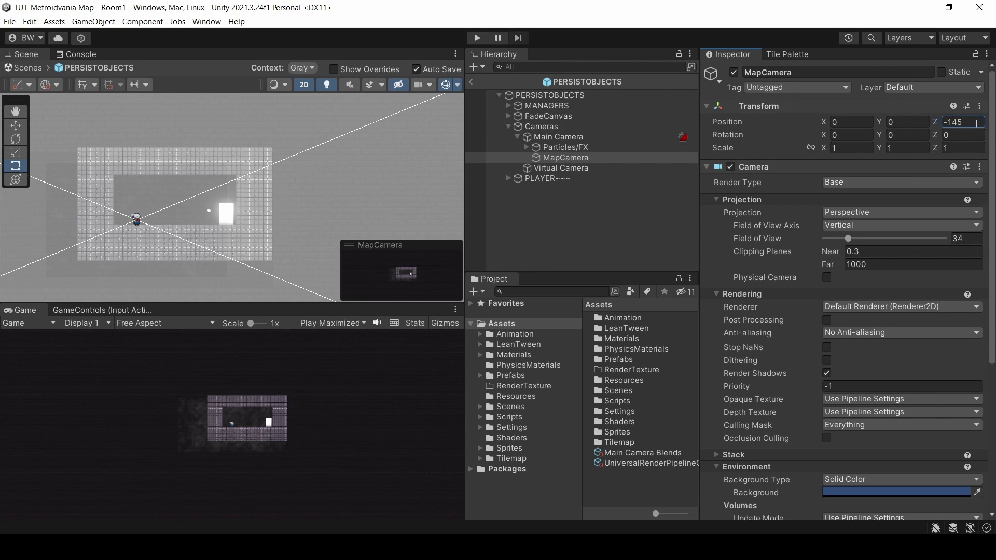
- Turn off post processing on MapCamera and set its solid background color to black
{"action": "scroll", "coordinate": [894, 410], "scroll_direction": "down", "scroll_amount": 3}
{"action": "scroll", "coordinate": [895, 410], "scroll_direction": "down", "scroll_amount": 1}
{"action": "left_click", "coordinate": [866, 388]}
{"action": "left_click_drag", "start_coordinate": [883, 341], "coordinate": [874, 356]}
{"action": "left_click", "coordinate": [983, 225]}
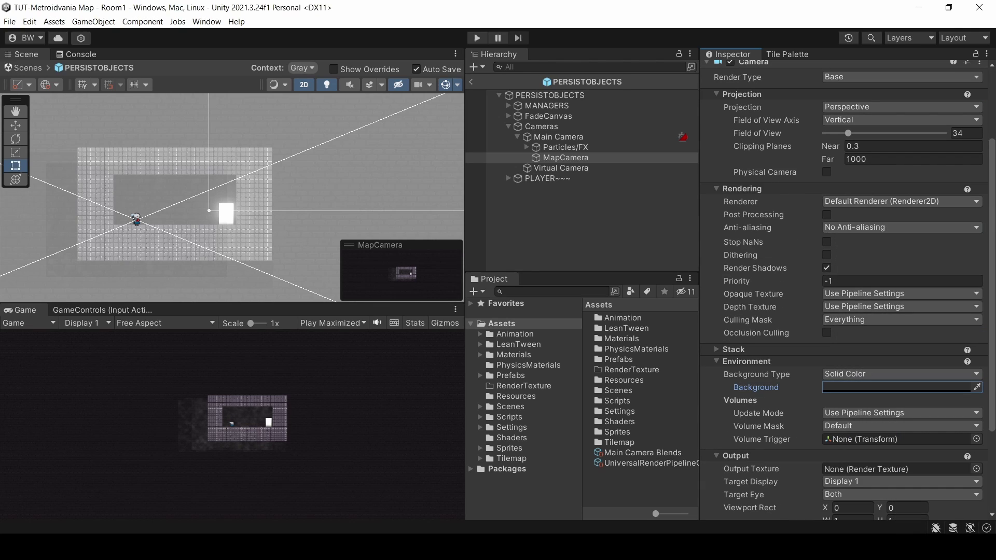
- Remove the Audio Listener component from MapCamera
{"action": "scroll", "coordinate": [737, 291], "scroll_direction": "down", "scroll_amount": 5}
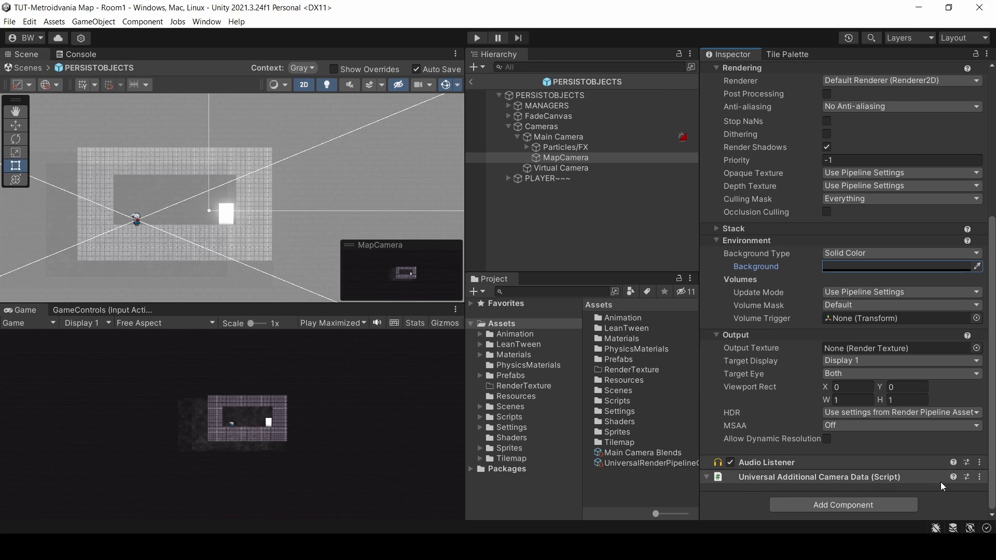
{"action": "left_click", "coordinate": [980, 467]}
{"action": "left_click", "coordinate": [913, 365]}
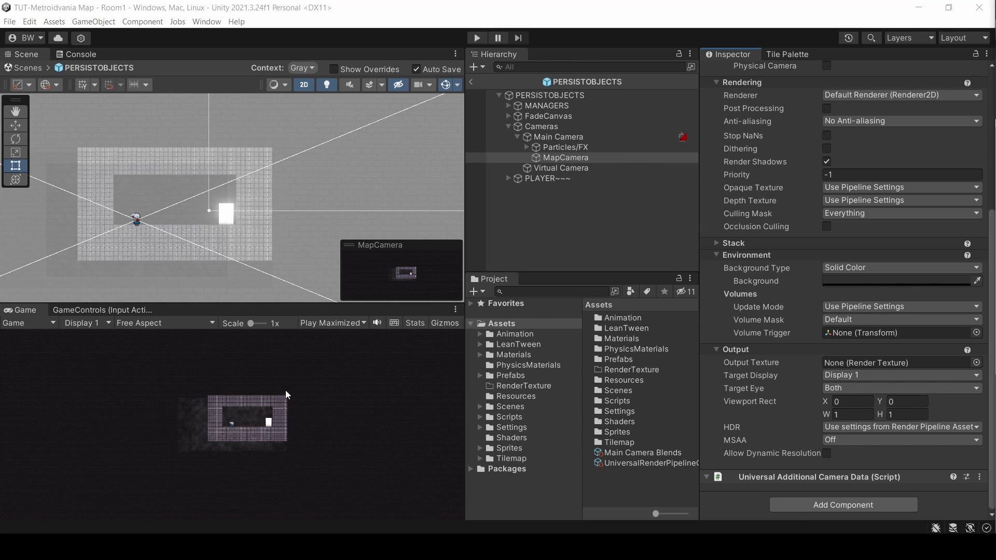
- Add a new layer named Map as User Layer 8
{"action": "scroll", "coordinate": [885, 210], "scroll_direction": "up", "scroll_amount": 10}
{"action": "left_click", "coordinate": [912, 98]}
{"action": "left_click", "coordinate": [903, 204]}
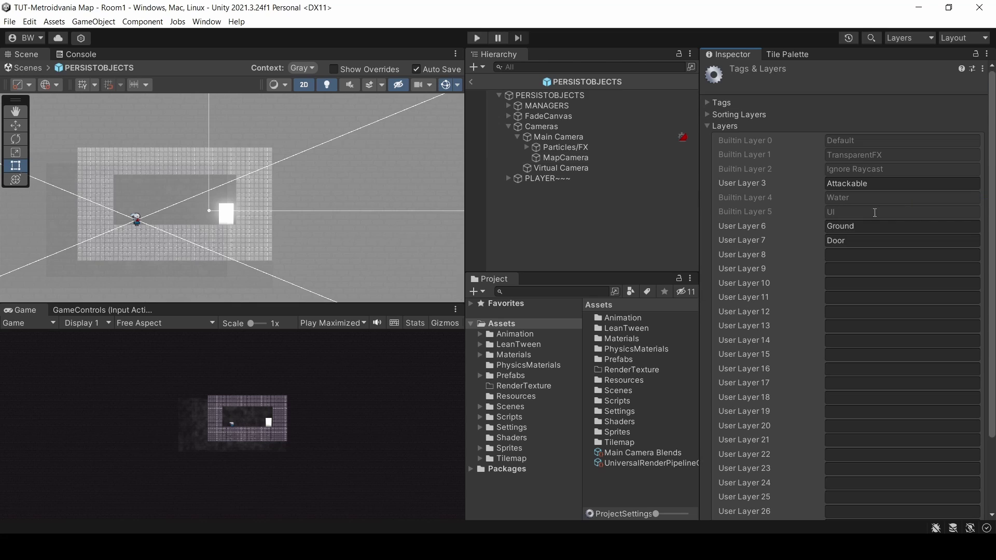
{"action": "left_click", "coordinate": [851, 254]}
{"action": "type", "text": "Map"}
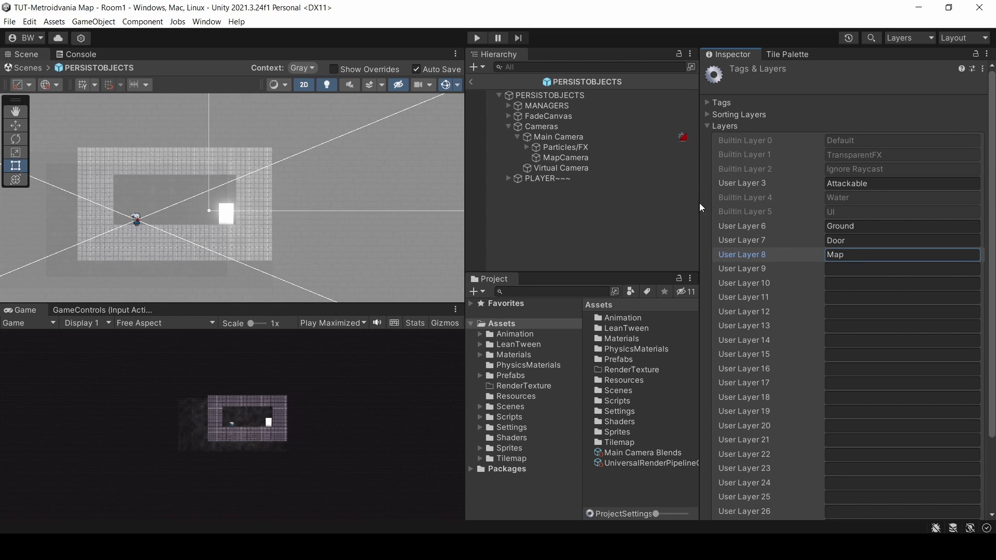
- Restrict MapCamera's culling mask to the Map layer only and exclude Map from Main Camera's culling mask
{"action": "left_click", "coordinate": [580, 158]}
{"action": "left_click", "coordinate": [825, 424]}
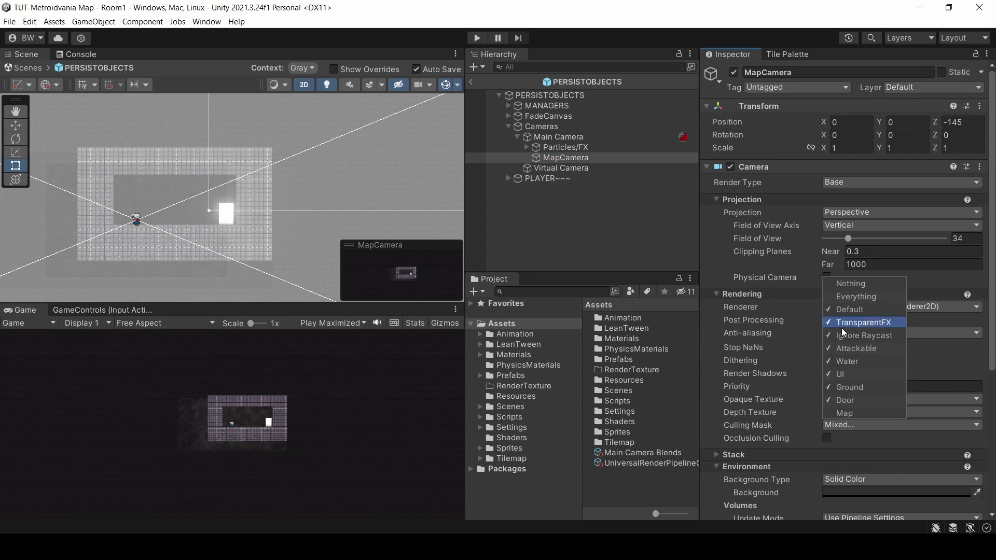
{"action": "left_click", "coordinate": [845, 284]}
{"action": "left_click", "coordinate": [854, 413]}
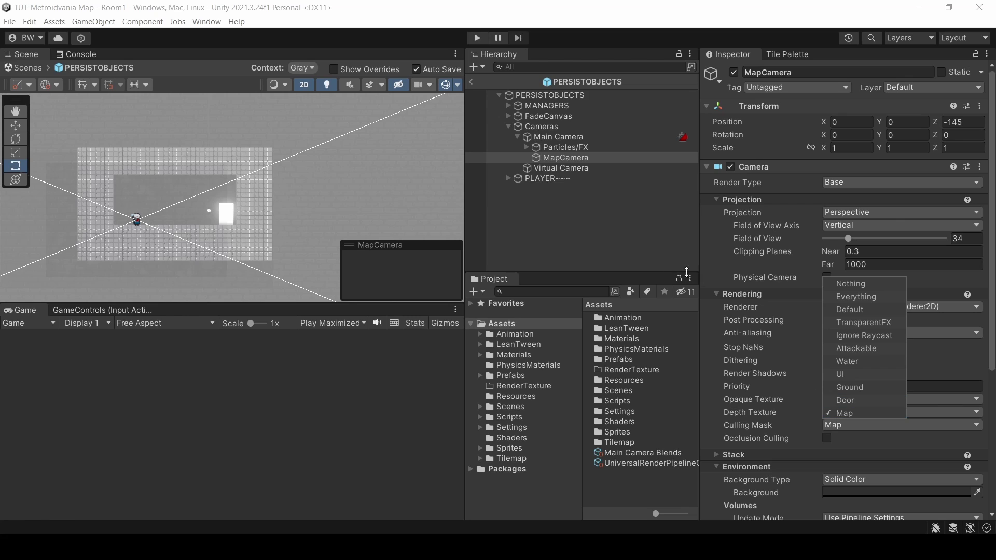
{"action": "left_click", "coordinate": [547, 137]}
{"action": "left_click", "coordinate": [854, 426]}
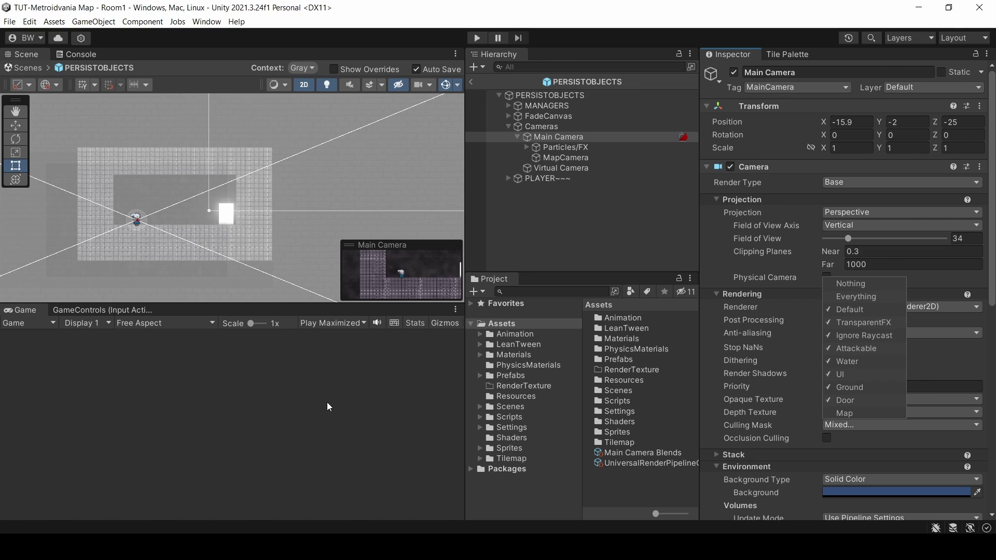
- Create a Render Texture asset in the RenderTexture folder with a size of 1920 x 1080
{"action": "left_click", "coordinate": [597, 159]}
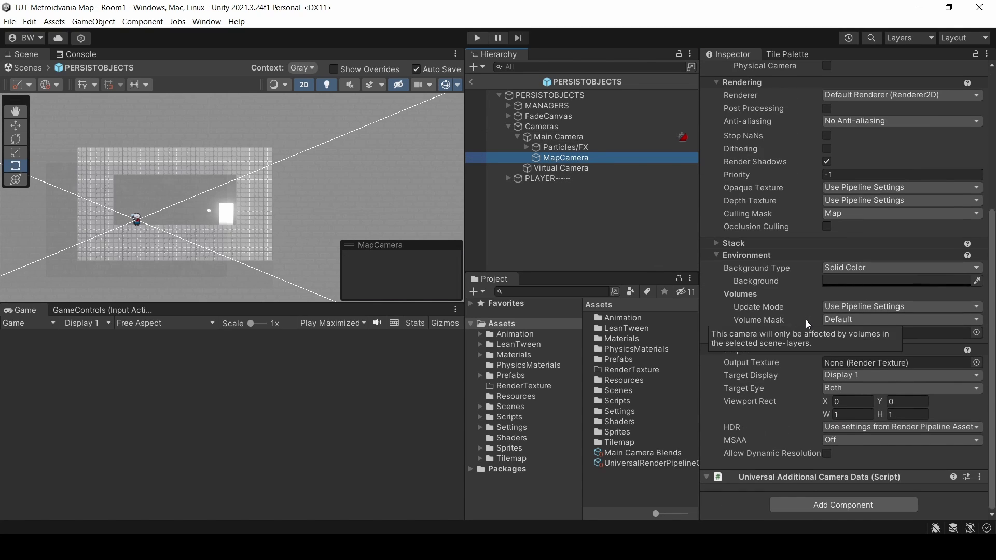
{"action": "left_click", "coordinate": [524, 386]}
{"action": "right_click", "coordinate": [628, 374]}
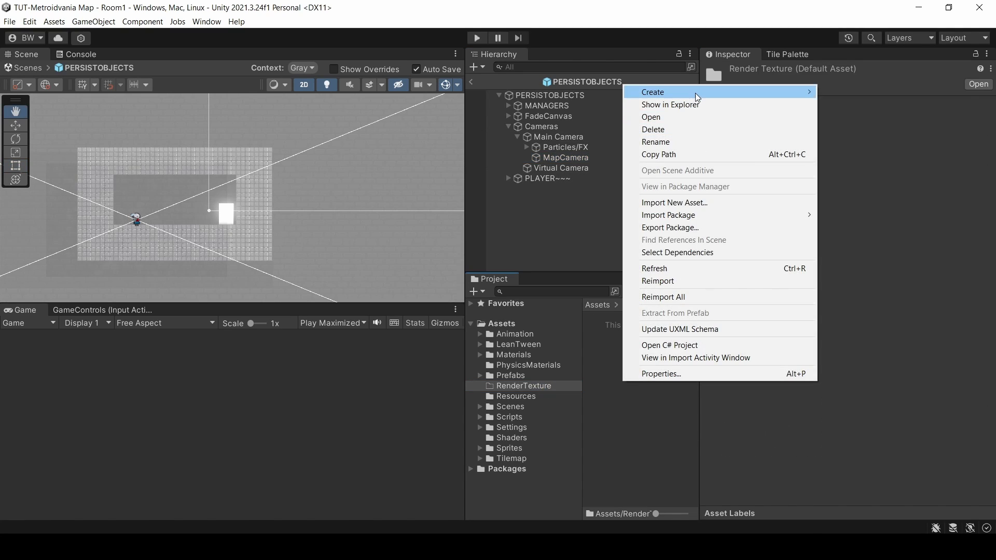
{"action": "mouse_move", "coordinate": [695, 93]}
{"action": "left_click", "coordinate": [889, 335]}
{"action": "left_click", "coordinate": [859, 115]}
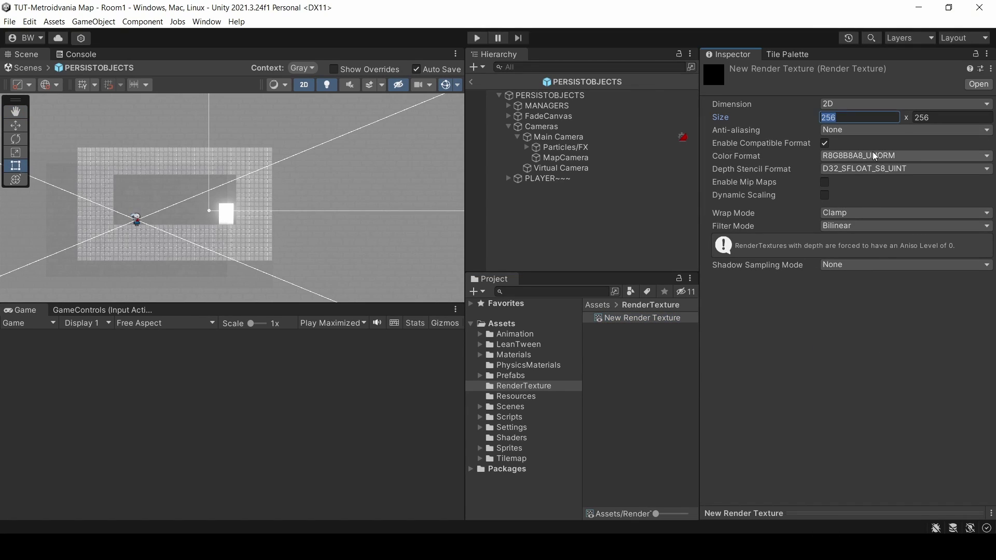
{"action": "type", "text": "1920"}
{"action": "left_click", "coordinate": [934, 128]}
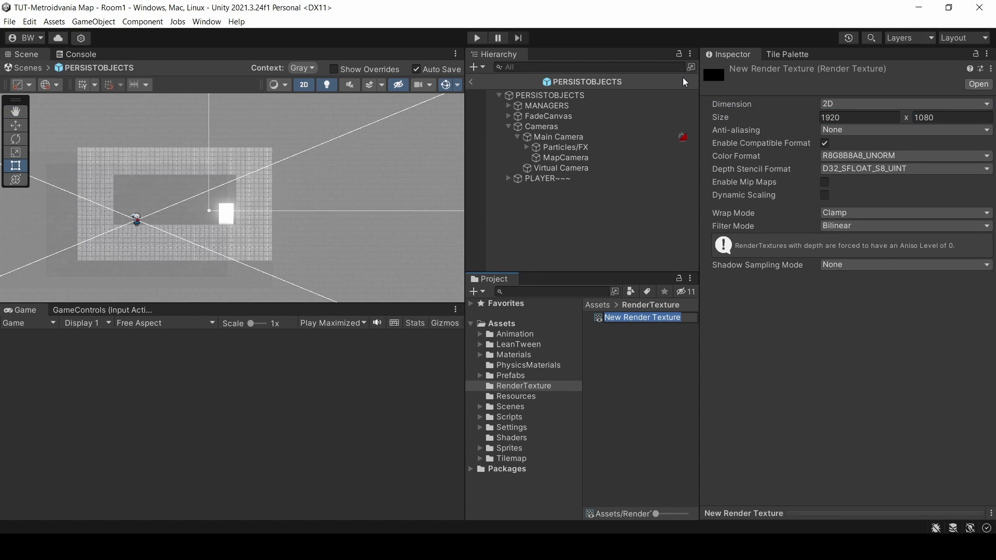
- Name the render texture MapRenderTexture and assign it as MapCamera's output texture
{"action": "type", "text": "MapRenderTexutre"}
{"action": "key", "text": "Return"}
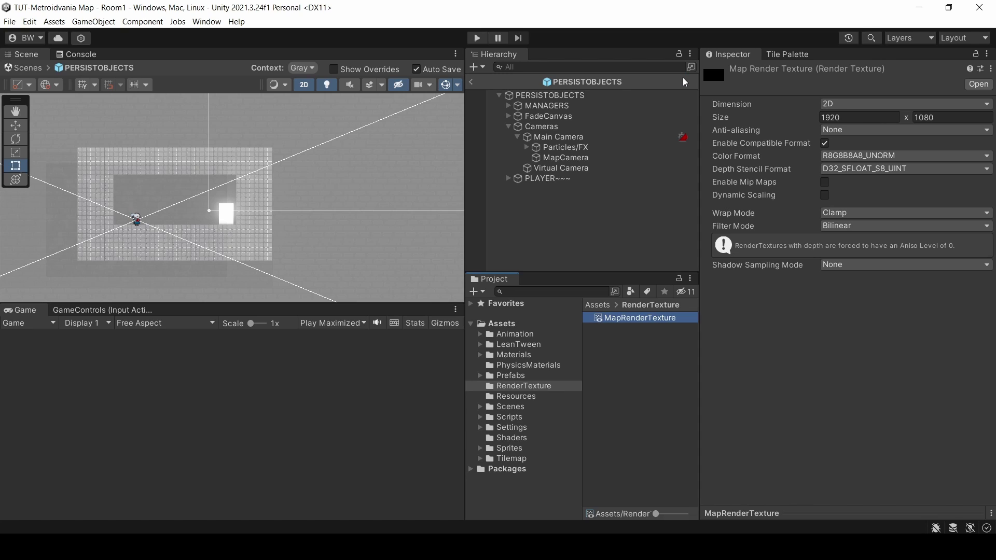
{"action": "left_click", "coordinate": [581, 158]}
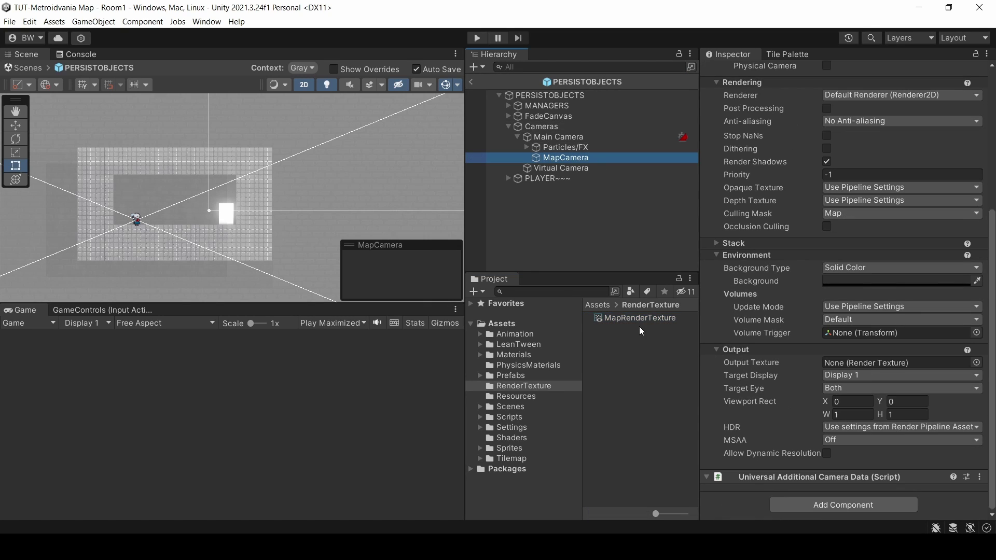
{"action": "left_click_drag", "start_coordinate": [638, 317], "coordinate": [884, 365]}
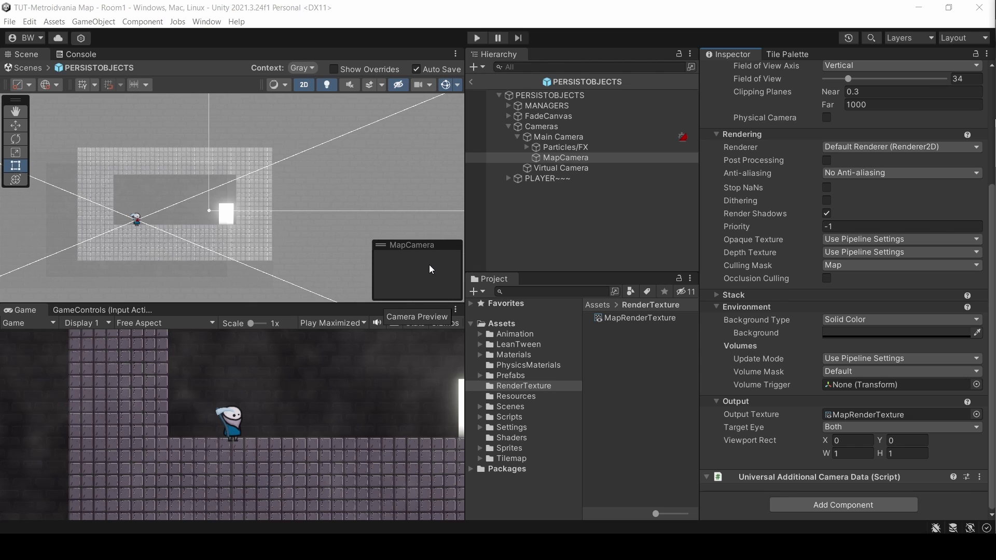
- Create an empty child object under PLAYER~~~ and name it MapIcon
{"action": "left_click", "coordinate": [508, 179]}
{"action": "left_click", "coordinate": [518, 179]}
{"action": "right_click", "coordinate": [535, 178]}
{"action": "left_click", "coordinate": [580, 274]}
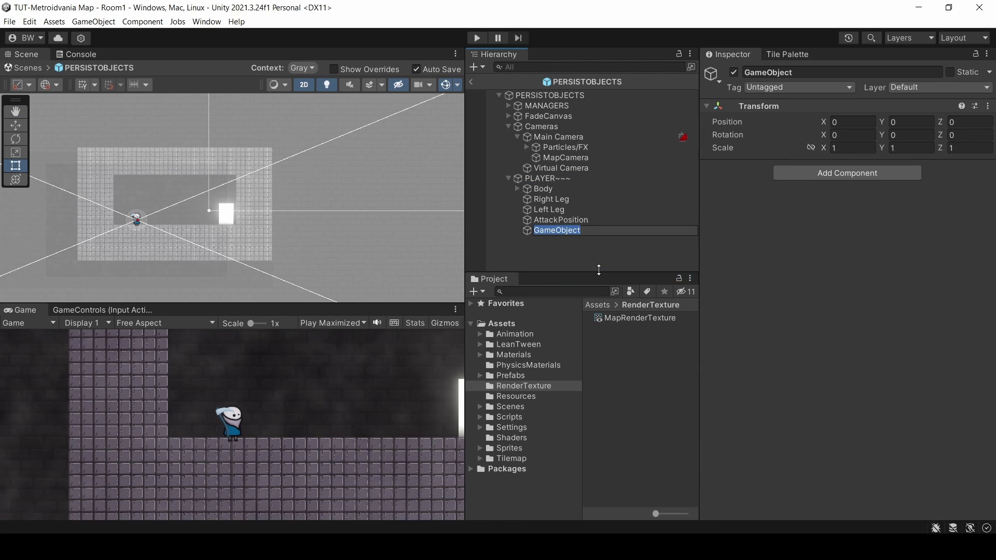
{"action": "type", "text": "MapIcon"}
{"action": "key", "text": "Return"}
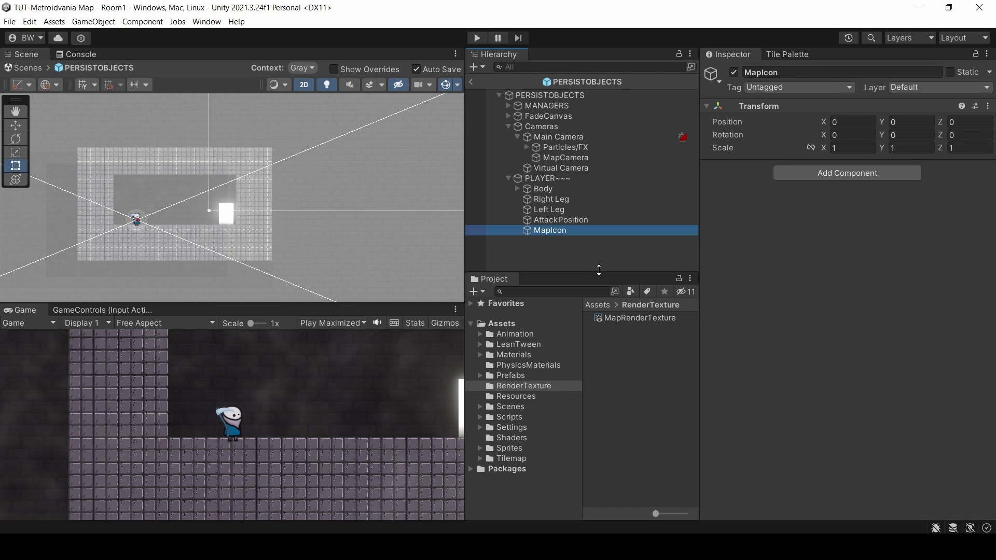
- Assign MapIcon to the Map layer and add a Sprite Renderer component to it
{"action": "left_click", "coordinate": [905, 87]}
{"action": "left_click", "coordinate": [923, 201]}
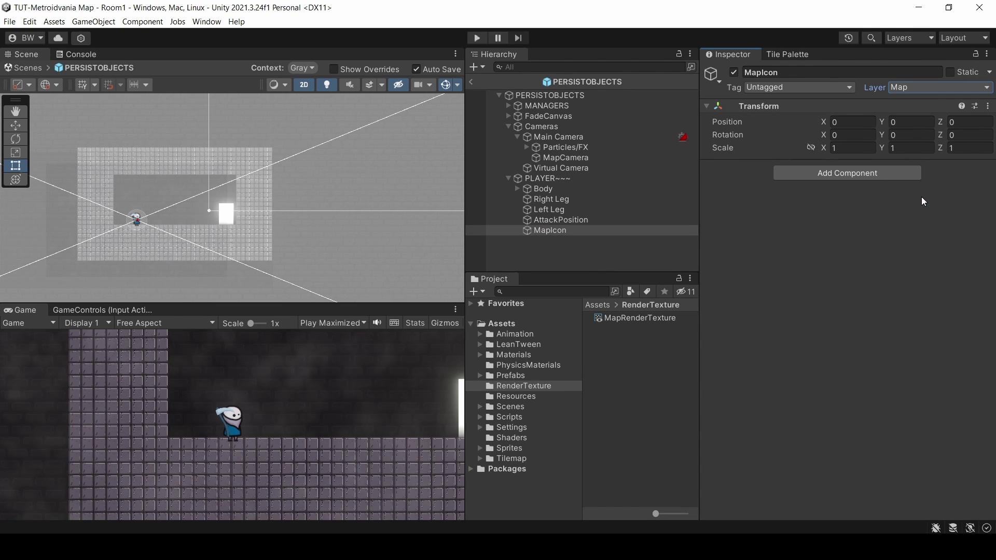
{"action": "left_click", "coordinate": [846, 173]}
{"action": "type", "text": "sprite"}
{"action": "key", "text": "Down"}
{"action": "key", "text": "Down"}
{"action": "key", "text": "Return"}
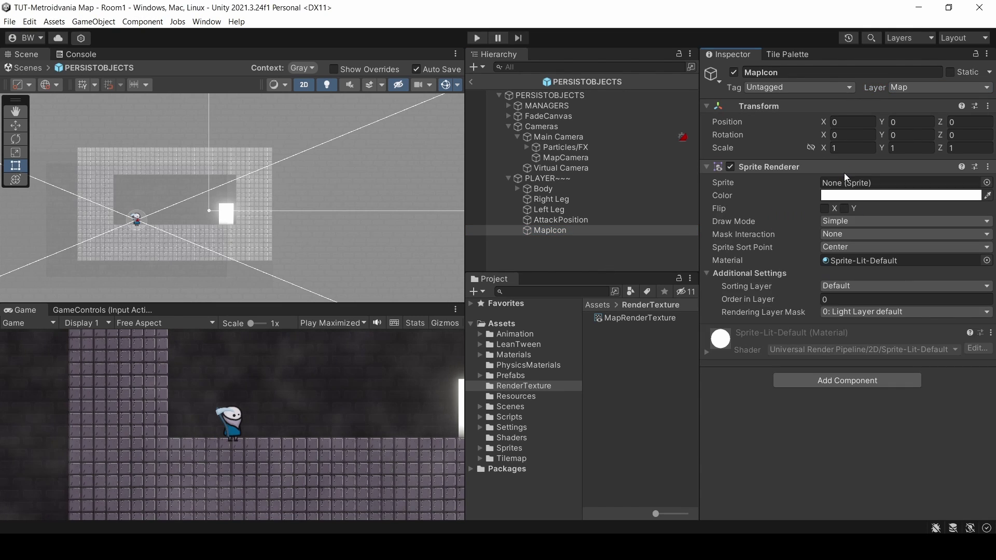
- Give the MapIcon's Sprite Renderer the Circle sprite and colour it blue, hexadecimal 004AFF
{"action": "left_click", "coordinate": [987, 183]}
{"action": "type", "text": "circle"}
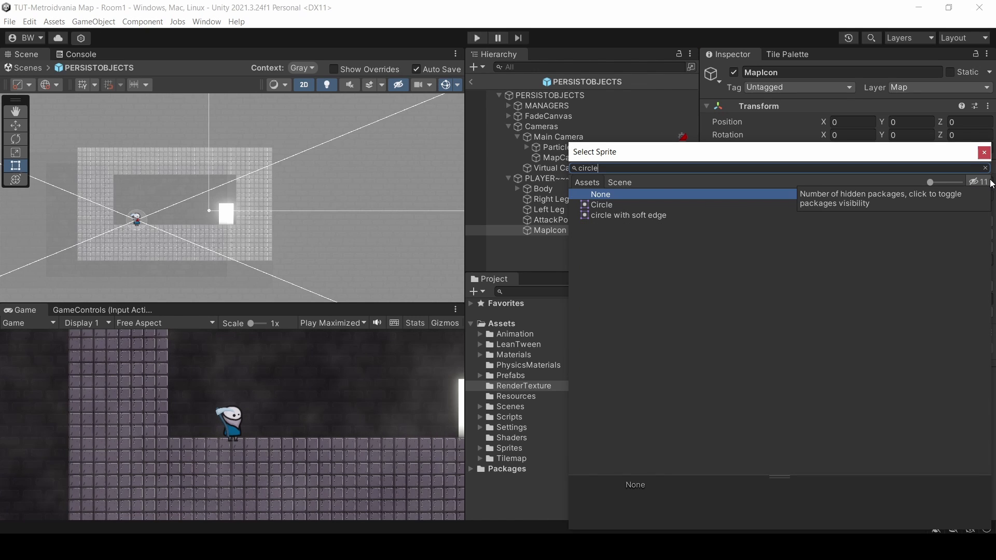
{"action": "double_click", "coordinate": [607, 205]}
{"action": "left_click", "coordinate": [872, 195]}
{"action": "left_click", "coordinate": [870, 336]}
{"action": "left_click_drag", "start_coordinate": [926, 272], "coordinate": [951, 258]}
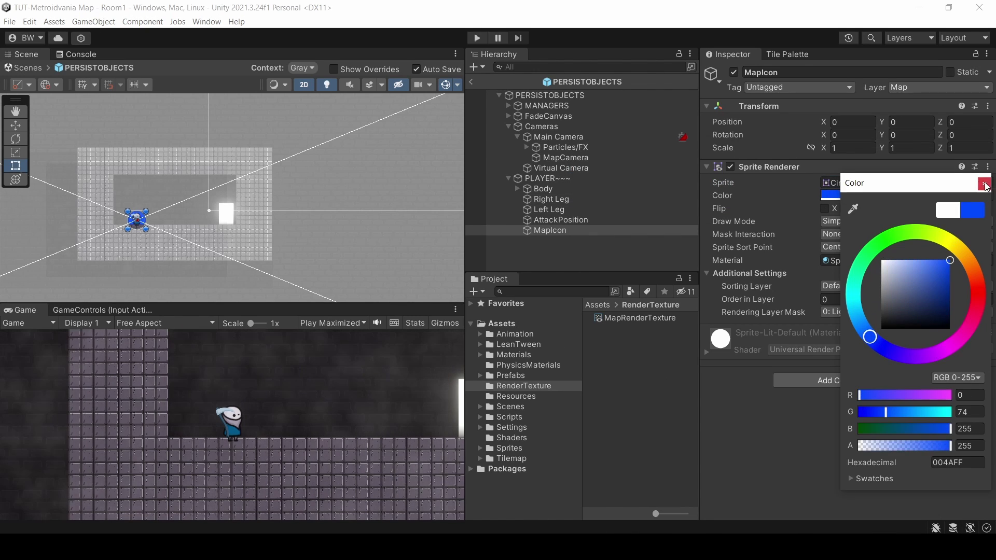
{"action": "left_click", "coordinate": [985, 184]}
- Set the material of MapIcon's Sprite Renderer to Sprite-Unlit-Default
{"action": "scroll", "coordinate": [158, 210], "scroll_direction": "up", "scroll_amount": 10}
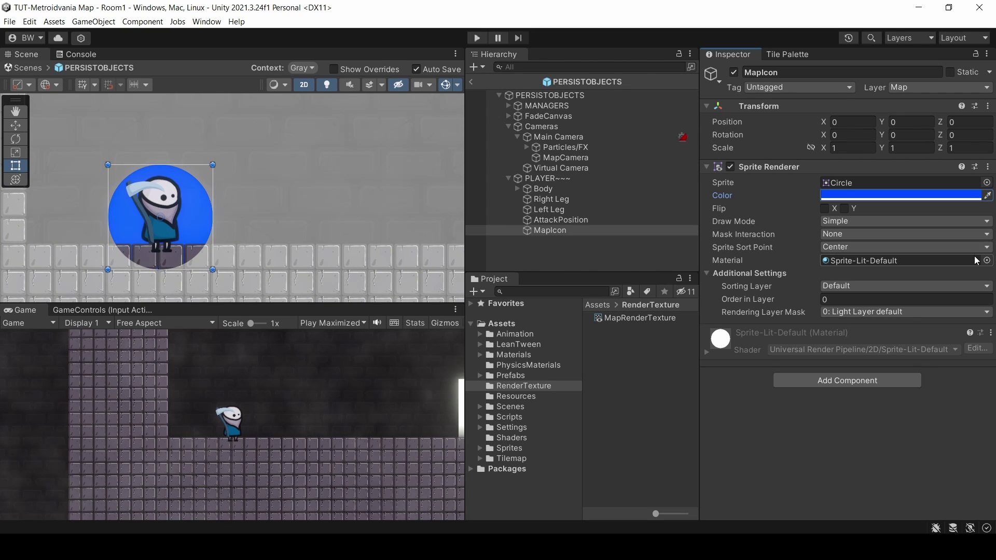
{"action": "left_click", "coordinate": [987, 261]}
{"action": "left_click", "coordinate": [628, 342]}
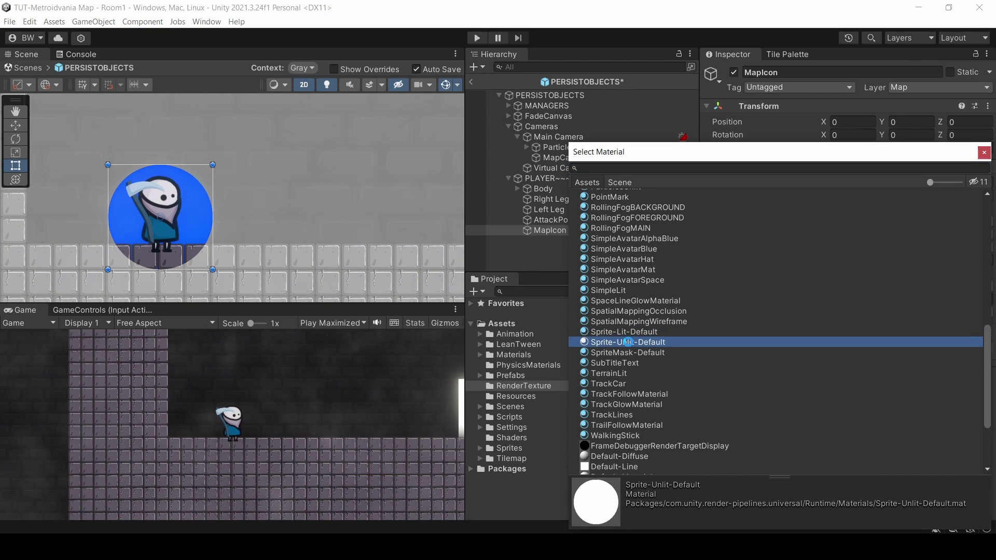
{"action": "left_click", "coordinate": [627, 342]}
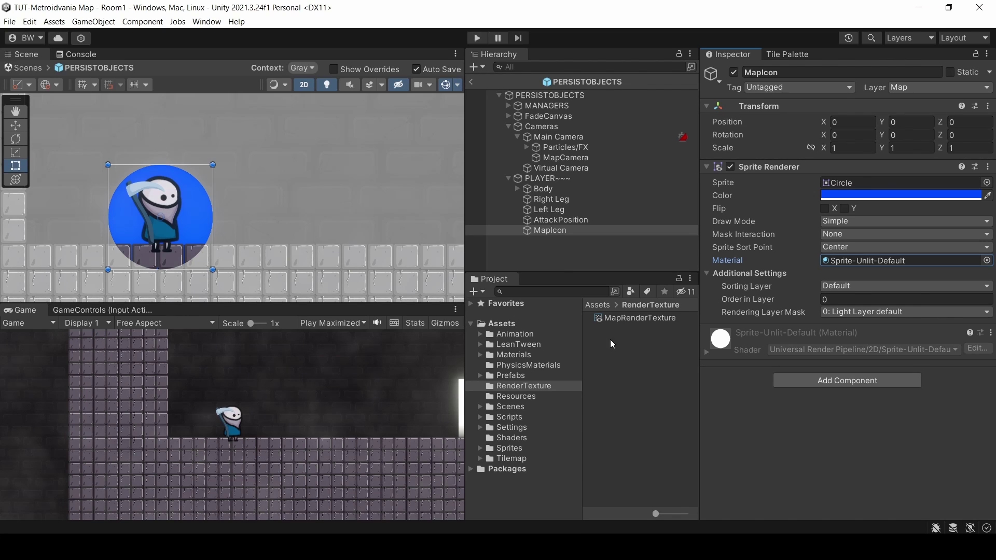
{"action": "key", "text": "alt+Tab"}
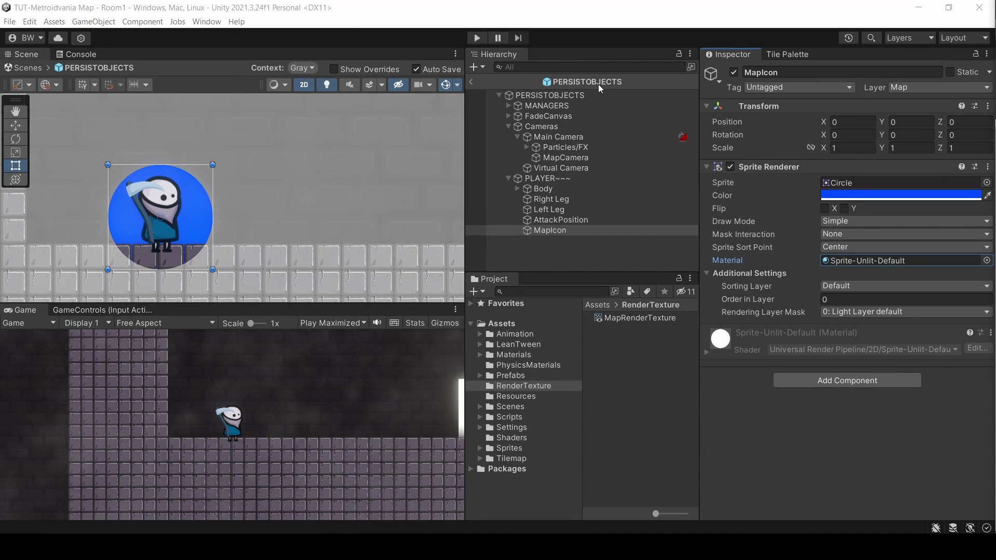
- Create a UI Canvas as a child of PERSISTOBJECTS and name it MapCanvas
{"action": "left_click", "coordinate": [509, 127]}
{"action": "left_click", "coordinate": [508, 137]}
{"action": "right_click", "coordinate": [532, 97]}
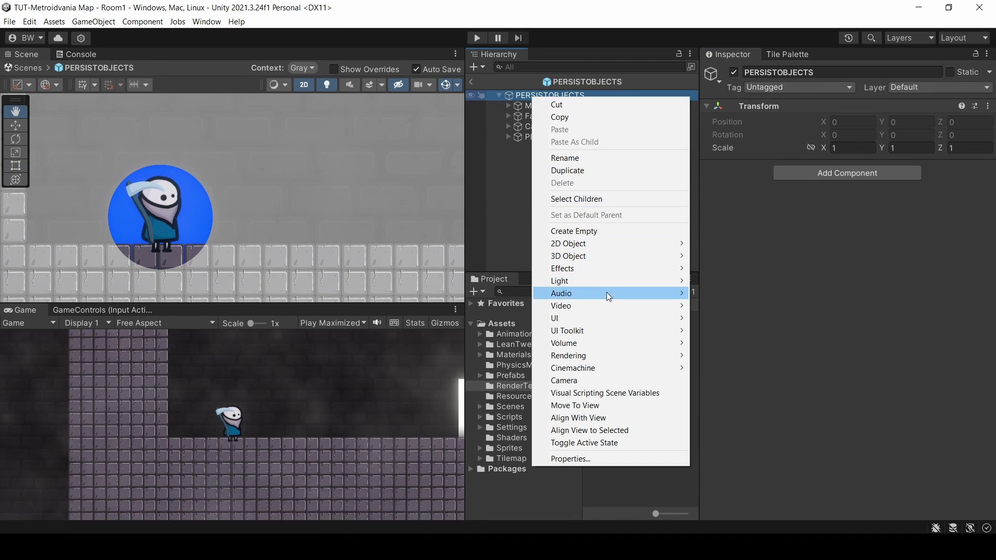
{"action": "mouse_move", "coordinate": [593, 318]}
{"action": "left_click", "coordinate": [764, 463]}
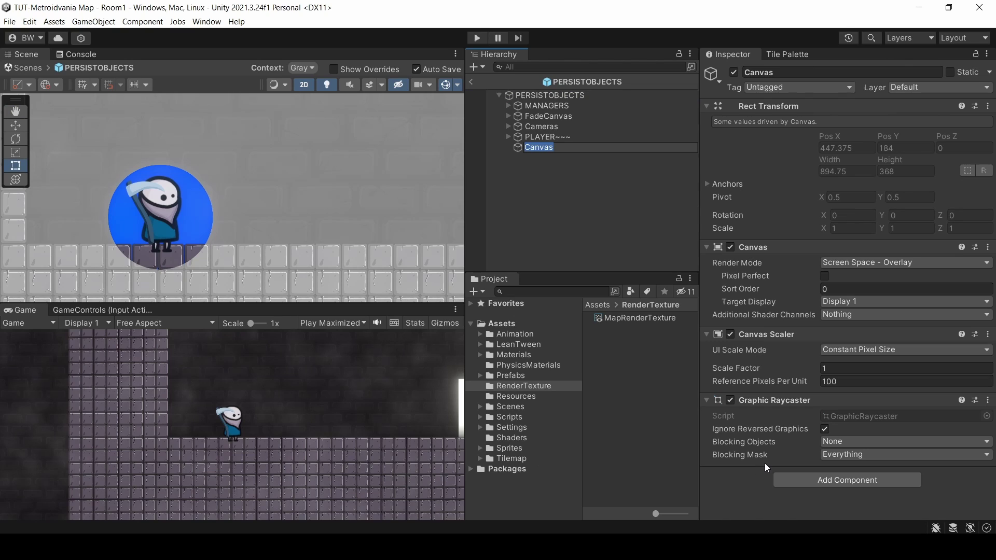
{"action": "type", "text": "MapCanvas"}
{"action": "key", "text": "Return"}
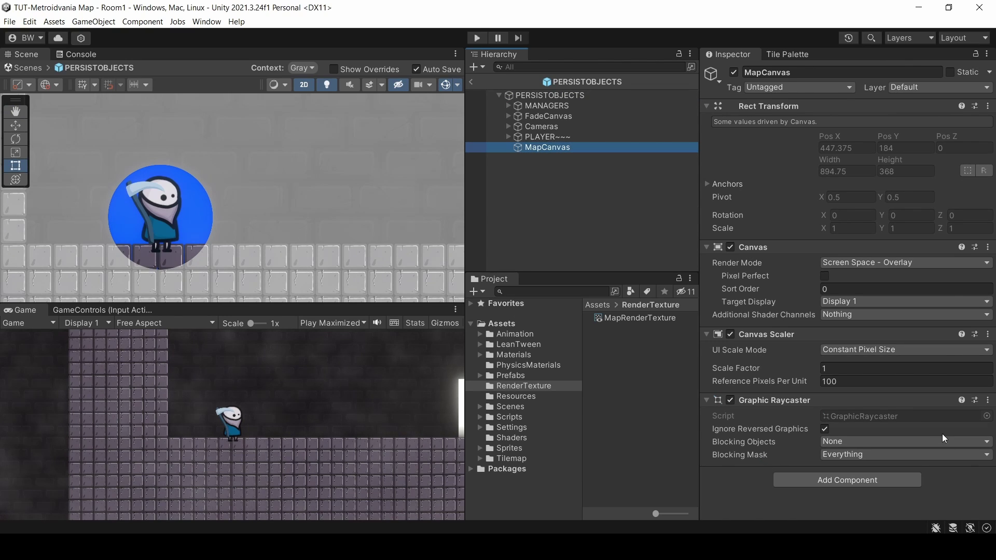
- Set MapCanvas's Canvas Scaler to Scale With Screen Size with a reference resolution of 1920 x 1080
{"action": "left_click", "coordinate": [876, 356]}
{"action": "left_click", "coordinate": [871, 372]}
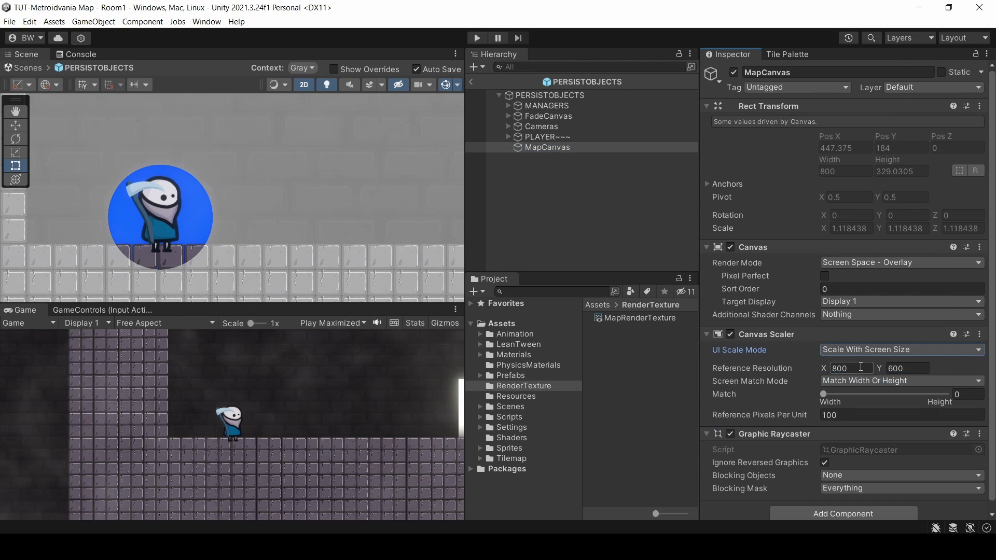
{"action": "left_click", "coordinate": [862, 368]}
{"action": "type", "text": "1920"}
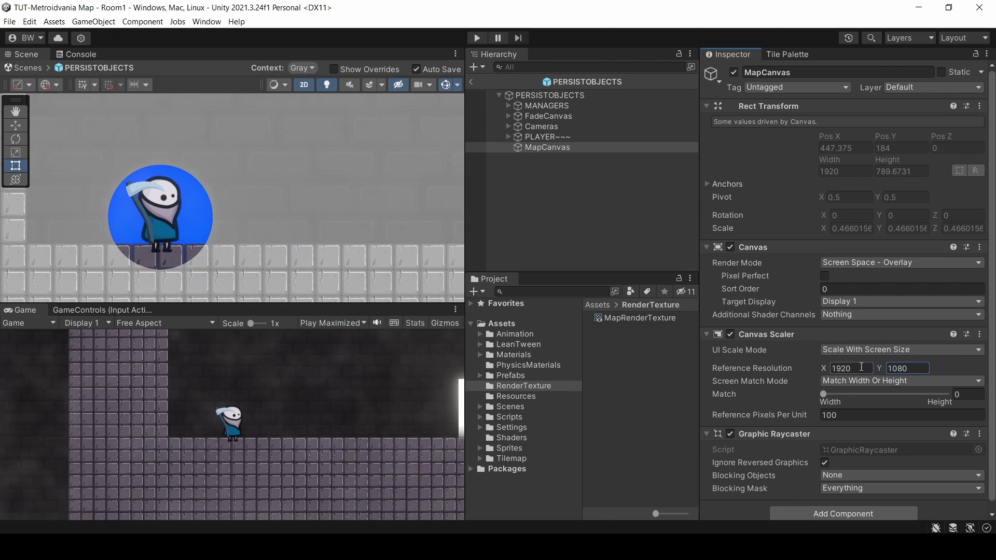
- Add a UI Raw Image as a child of MapCanvas and name it miniMapRaw
{"action": "right_click", "coordinate": [534, 143]}
{"action": "mouse_move", "coordinate": [574, 373]}
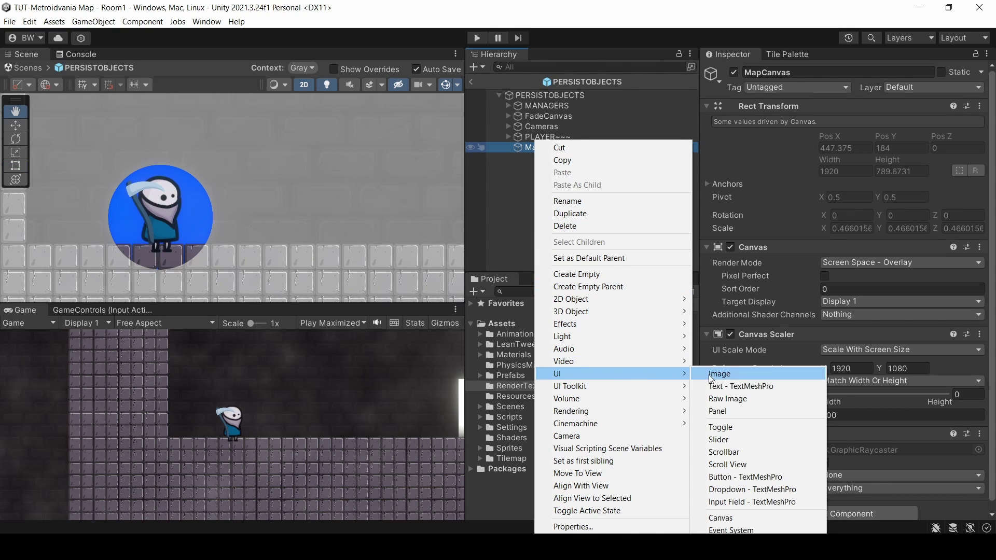
{"action": "left_click", "coordinate": [737, 396]}
{"action": "type", "text": "mini"}
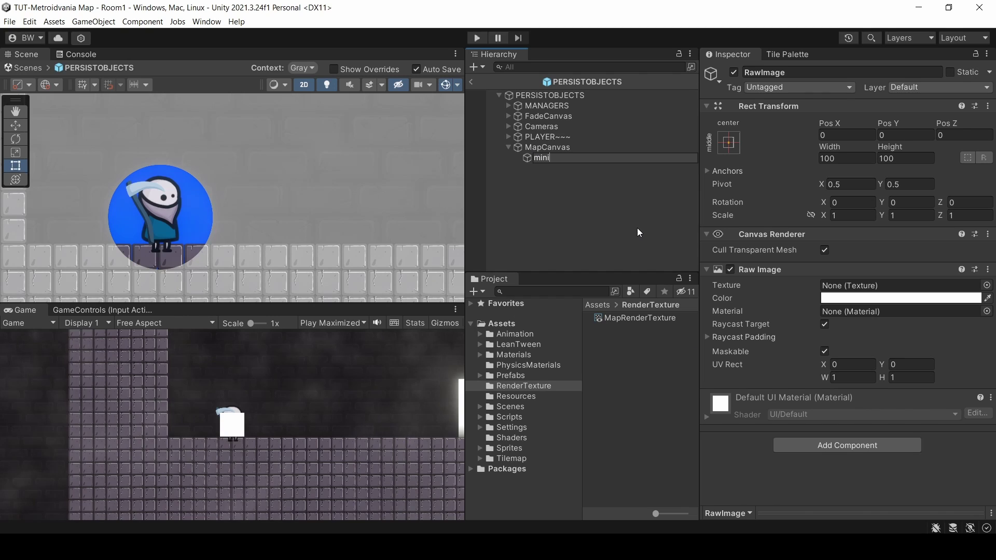
{"action": "type", "text": "MapRa"}
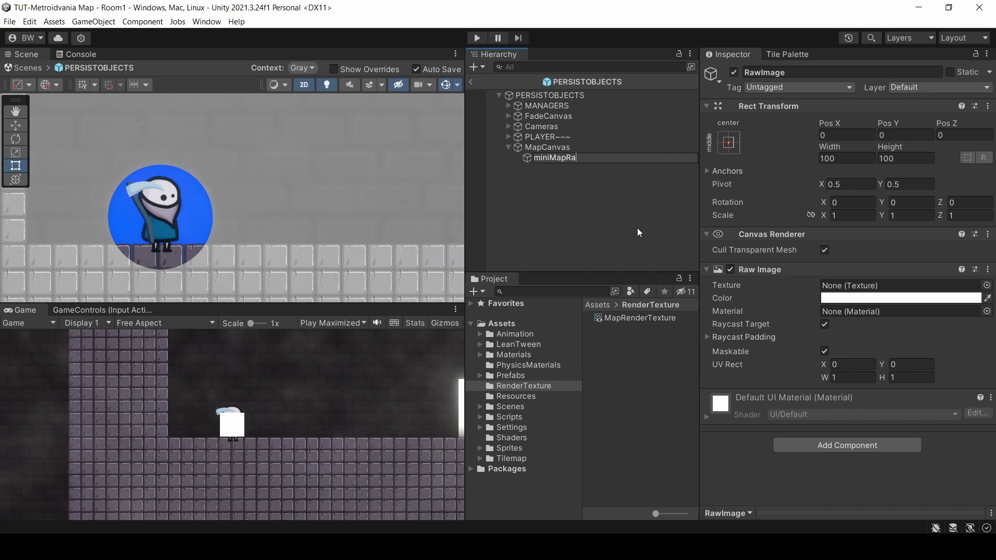
{"action": "type", "text": "w"}
{"action": "key", "text": "Return"}
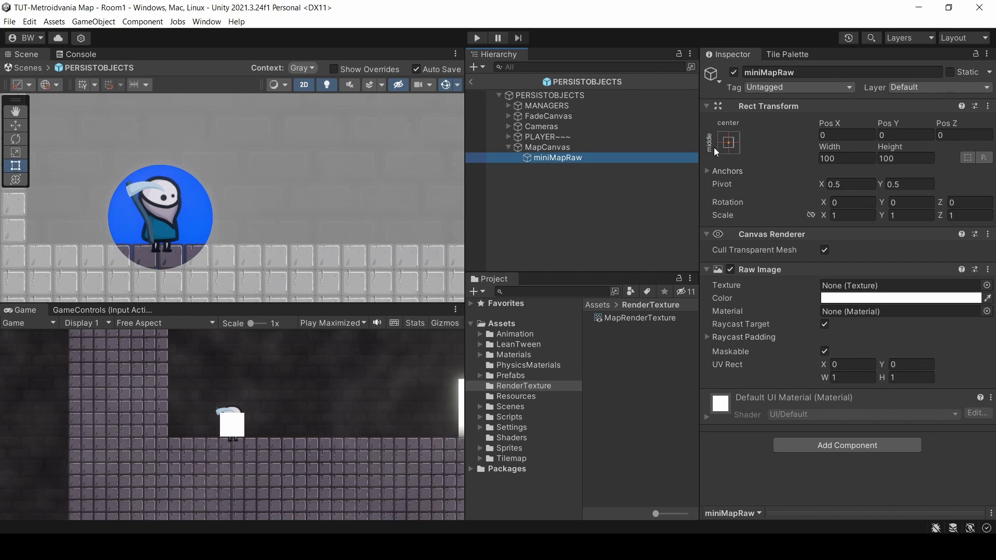
- Anchor the minimap raw image with its pivot and position to the bottom right, and set Pos X to -20 and Pos Y to 20
{"action": "left_click", "coordinate": [728, 143]}
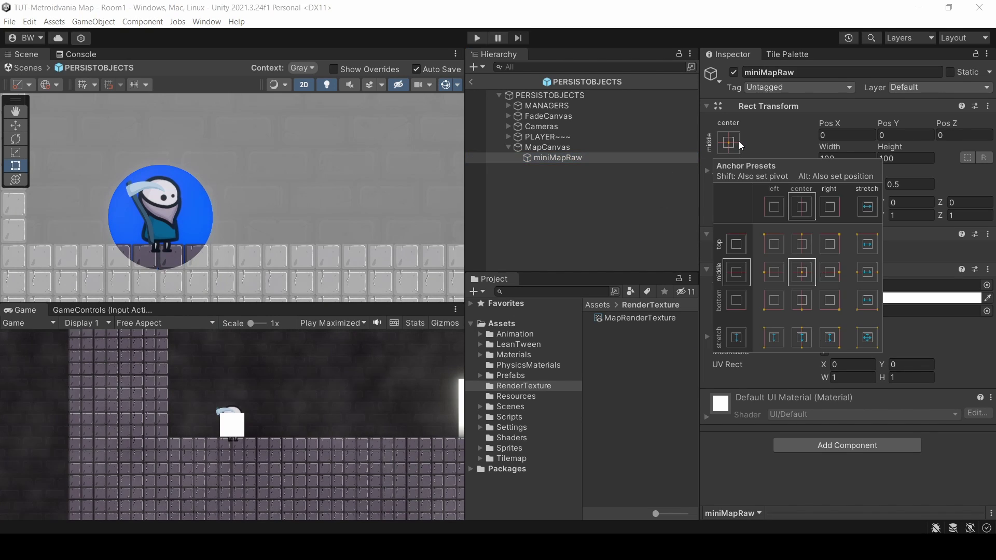
{"action": "left_click", "coordinate": [836, 307], "text": "alt+shift"}
{"action": "left_click", "coordinate": [851, 135]}
{"action": "type", "text": "-20"}
{"action": "key", "text": "Tab"}
{"action": "type", "text": "20"}
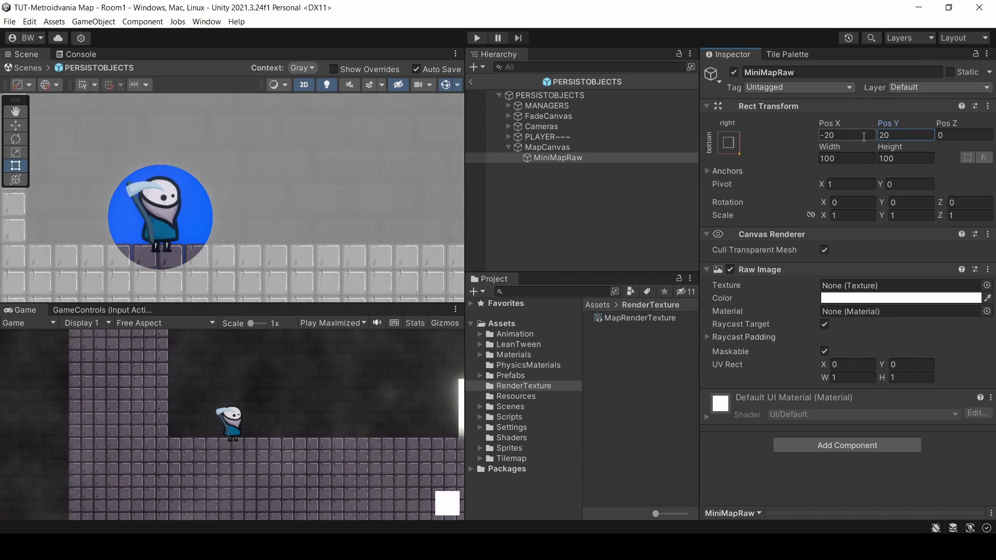
- Assign MapRenderTexture as MiniMapRaw's texture and set its width to 400 and its height to 400/1.77777
{"action": "left_click_drag", "start_coordinate": [617, 321], "coordinate": [847, 287]}
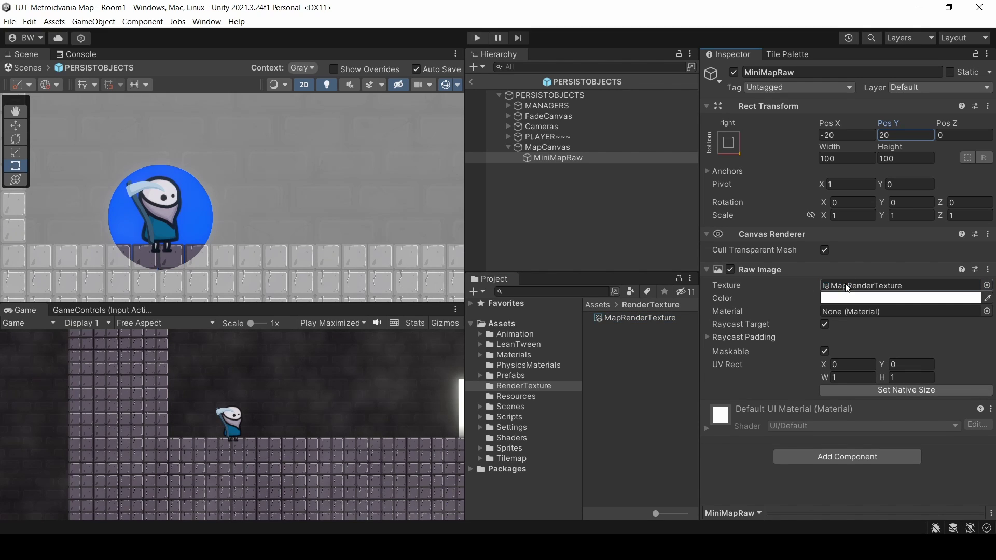
{"action": "left_click", "coordinate": [835, 160]}
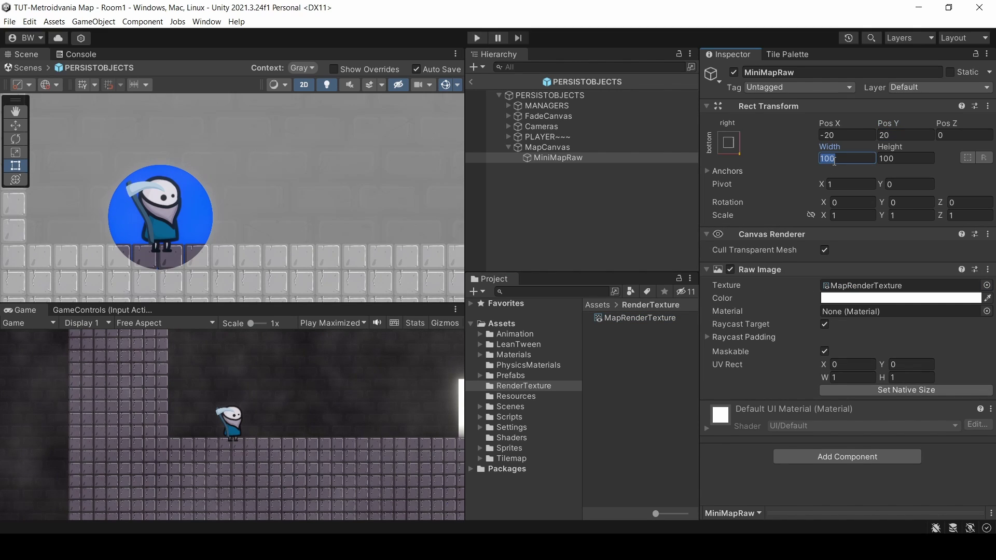
{"action": "type", "text": "40"}
{"action": "key", "text": "Tab"}
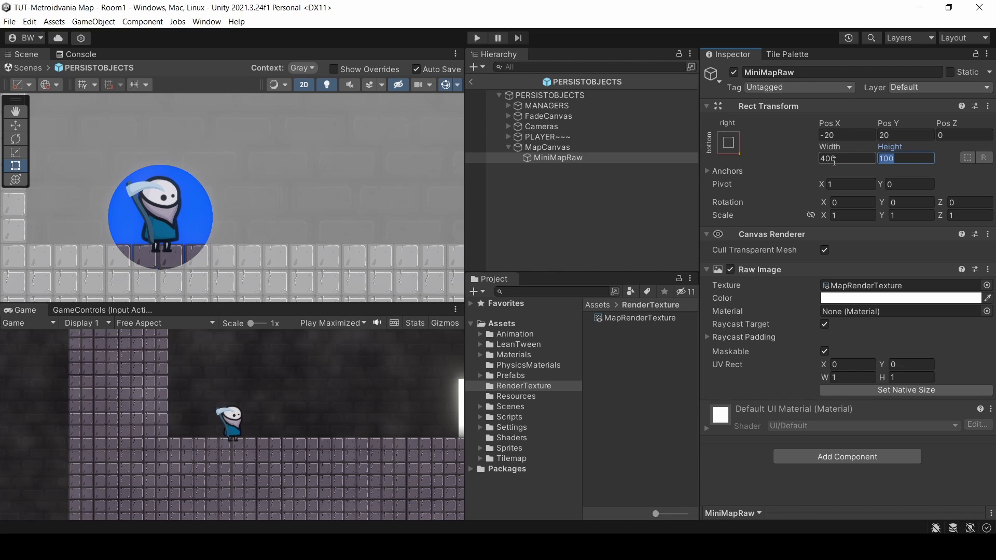
{"action": "type", "text": "400"}
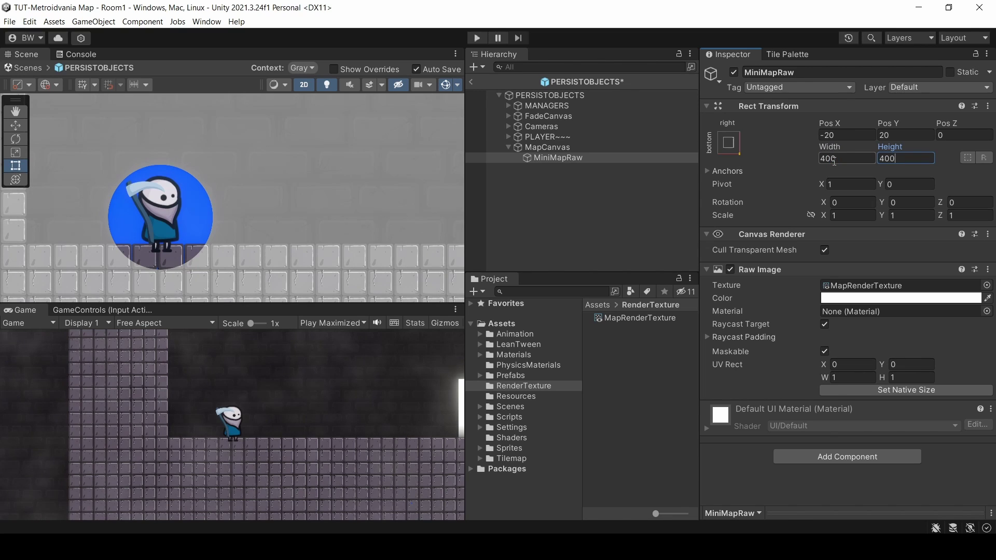
{"action": "type", "text": "/1.77777"}
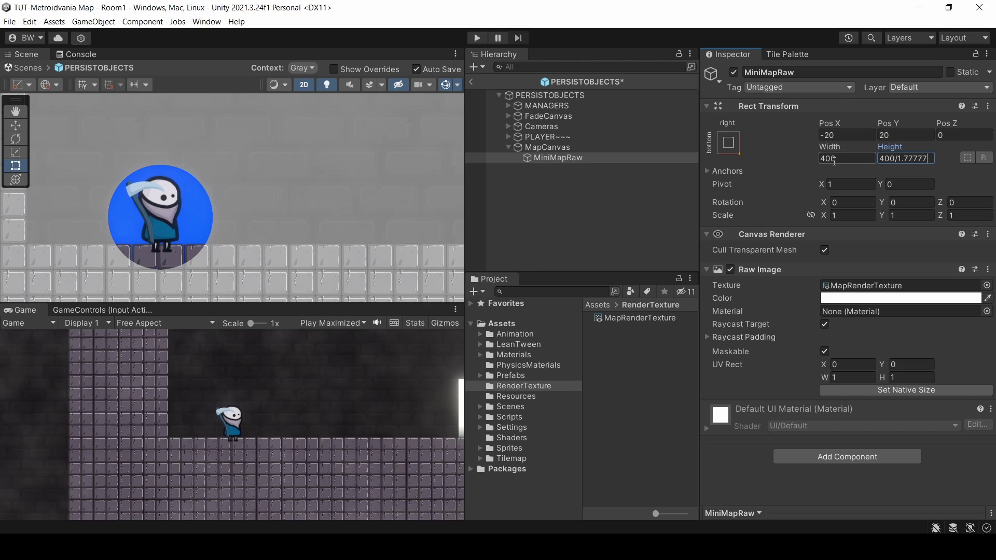
- Switch to Calculator and divide 1920 by 1080 to check the aspect ratio
{"action": "key", "text": "XF86Calculator"}
{"action": "type", "text": "1920/1080"}
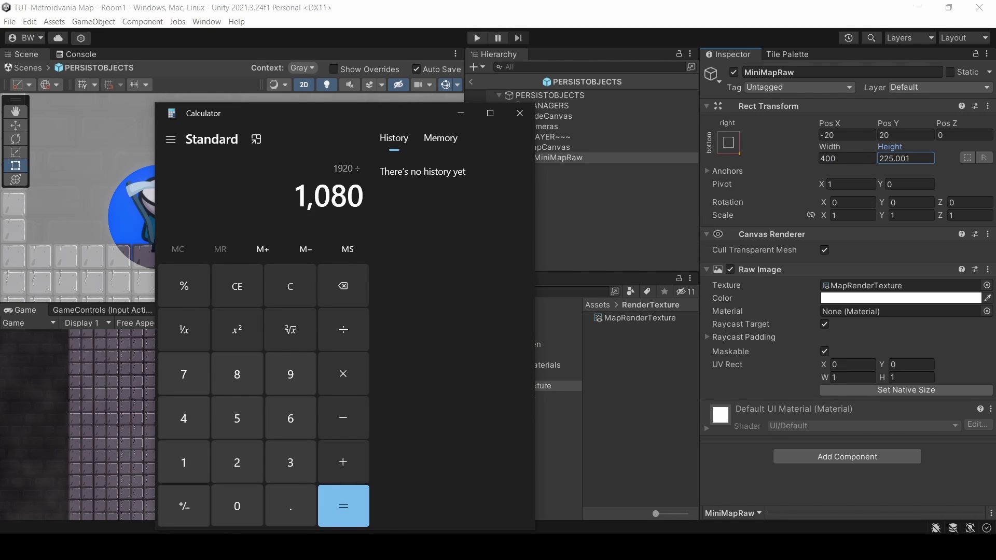
{"action": "key", "text": "Return"}
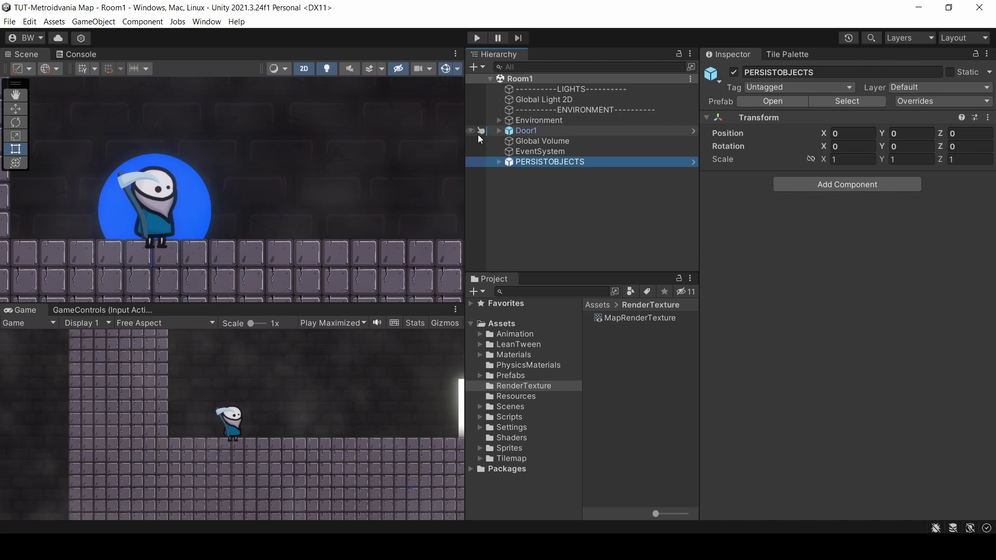
- Enable Post Processing on the MapCamera inside PERSISTOBJECTS in the Room1 scene
{"action": "left_click", "coordinate": [499, 161]}
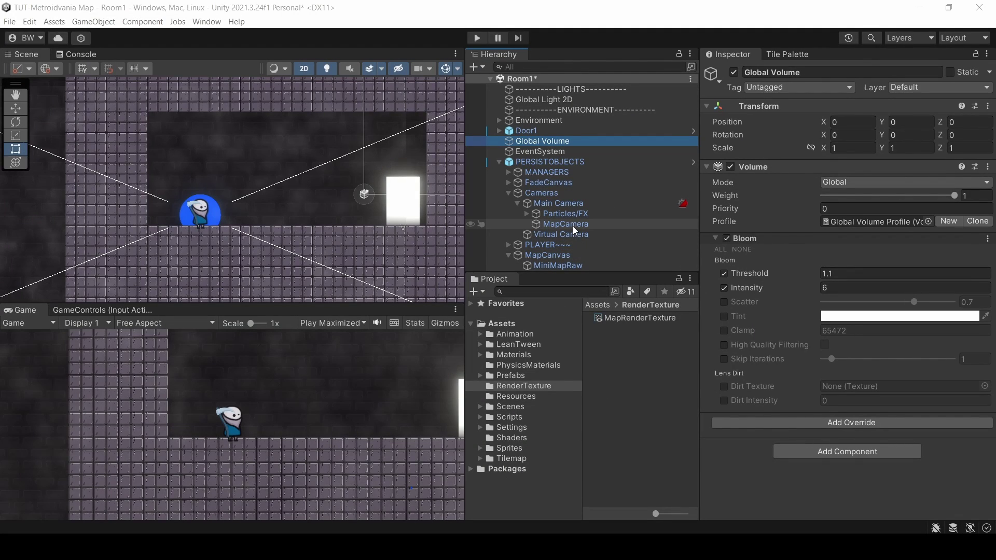
{"action": "left_click", "coordinate": [571, 224]}
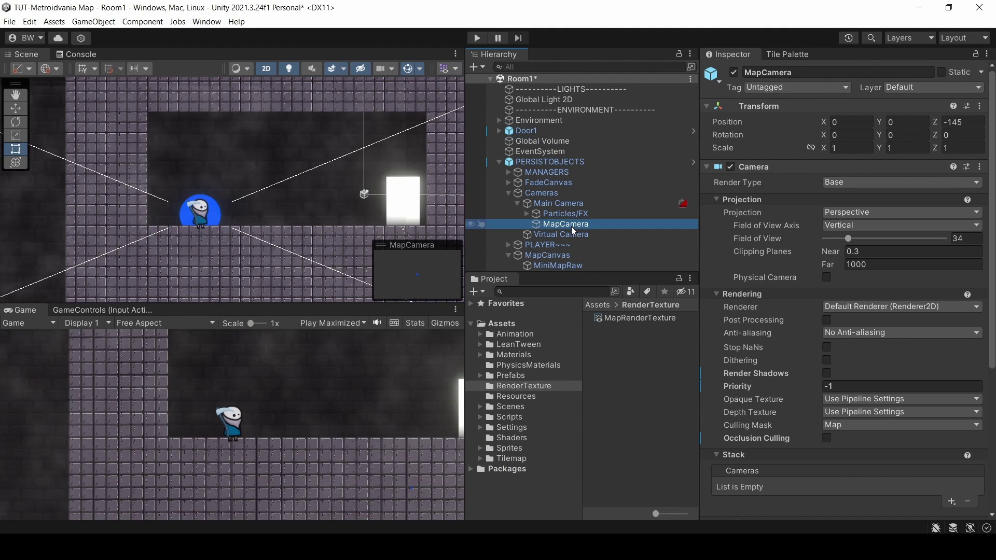
{"action": "left_click", "coordinate": [827, 321]}
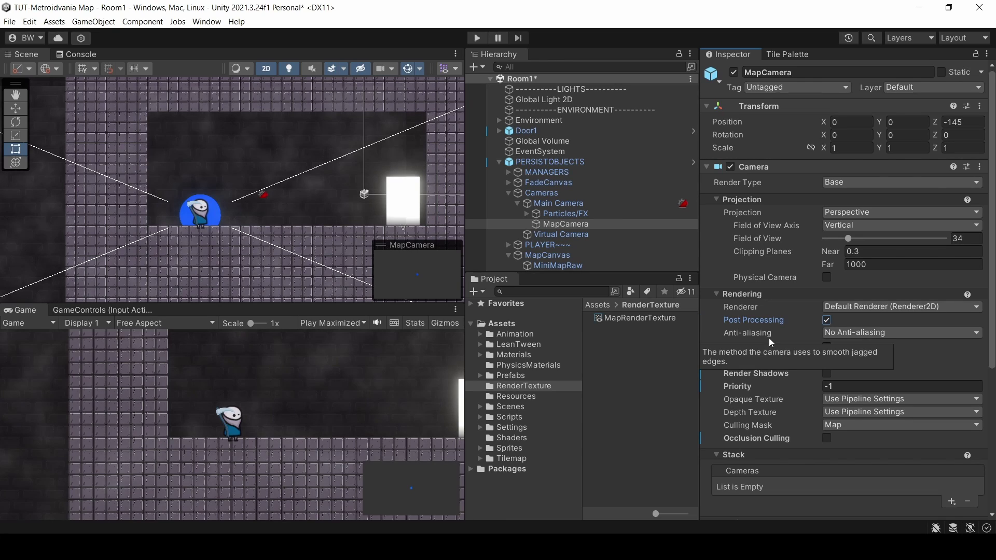
- Play-test the scene, moving and jumping the player around the room to check the player icon on the minimap
{"action": "key", "text": "ctrl+p"}
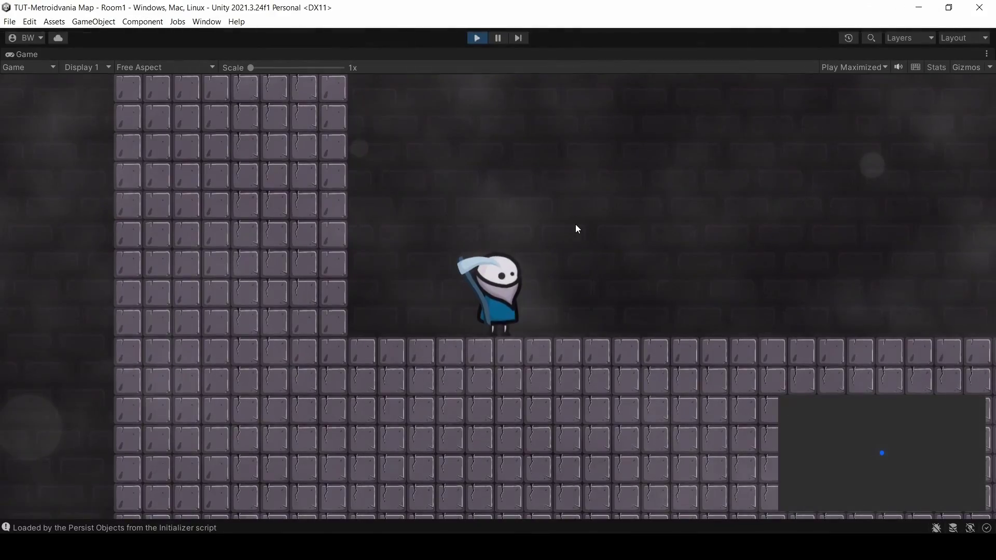
{"action": "key", "text": "d"}
{"action": "key", "text": "space"}
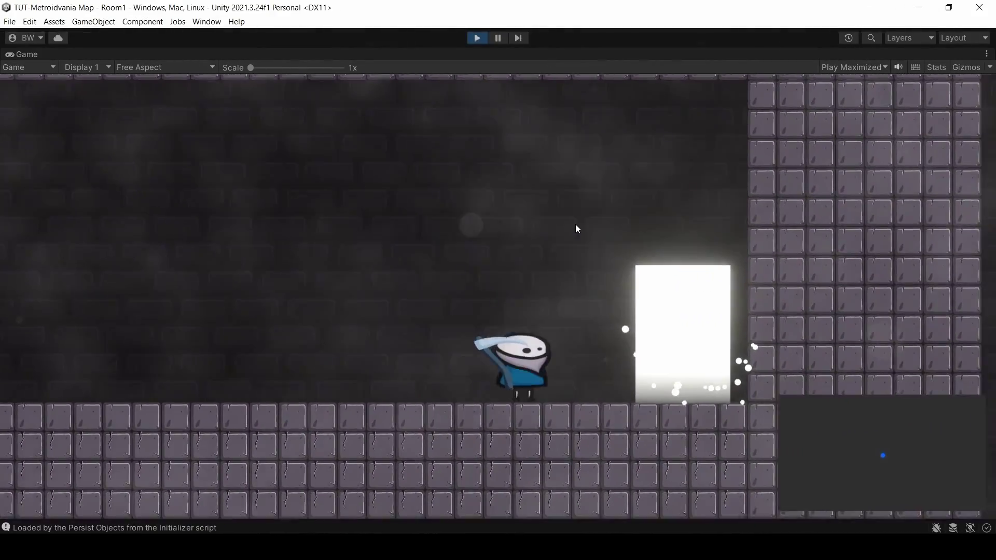
{"action": "key", "text": "space"}
{"action": "key", "text": "a"}
{"action": "key", "text": "space"}
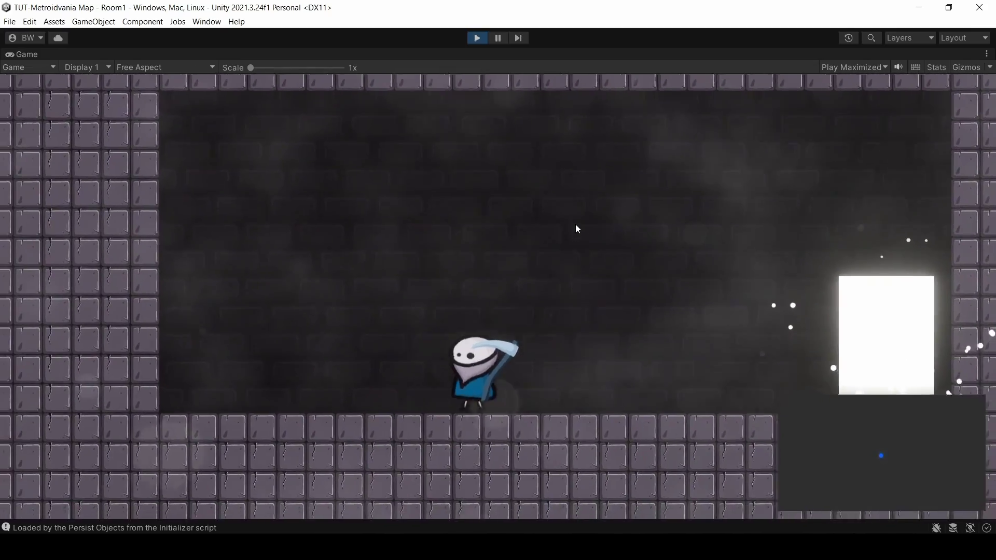
{"action": "key", "text": "space"}
{"action": "key", "text": "Right"}
{"action": "key", "text": "space"}
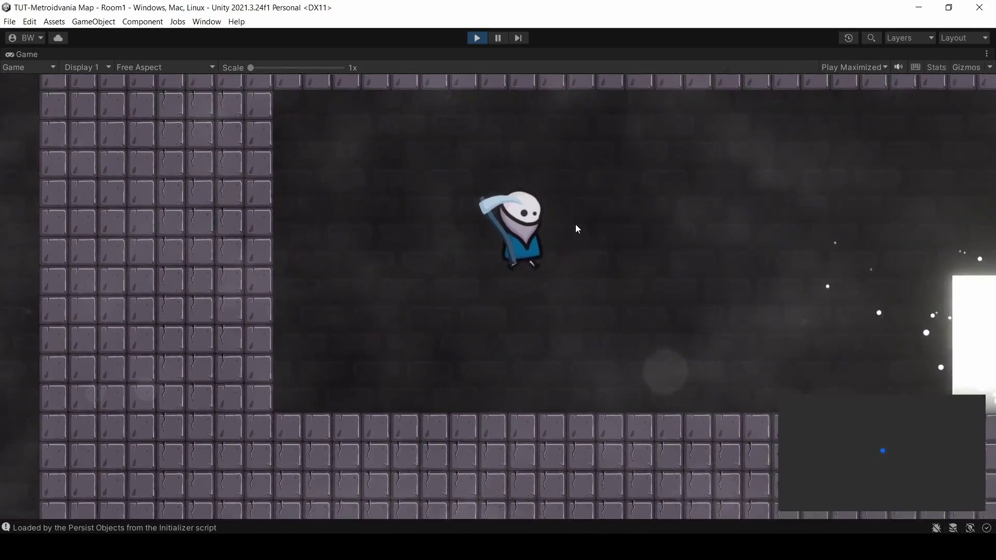
{"action": "key", "text": "space"}
{"action": "key", "text": "Left"}
{"action": "key", "text": "space"}
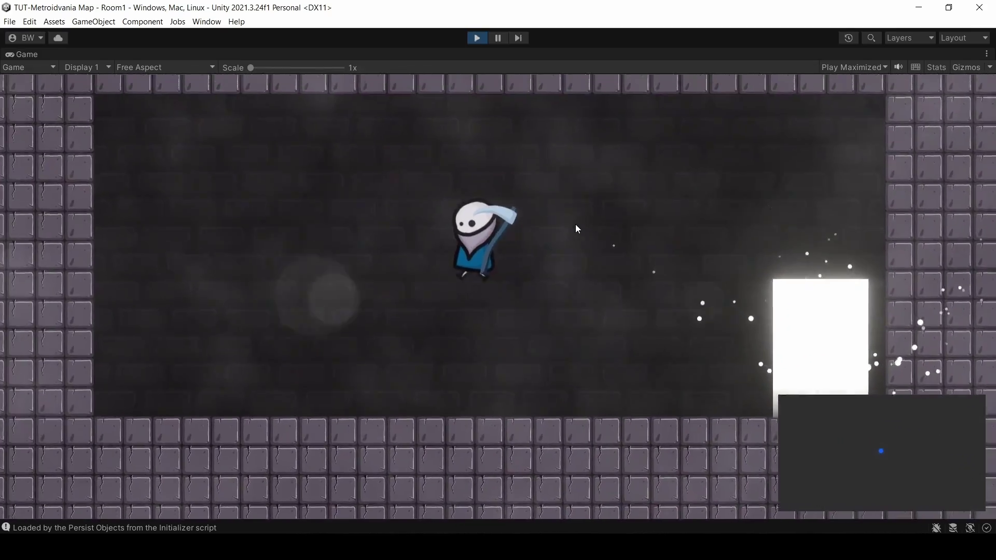
{"action": "key", "text": "space"}
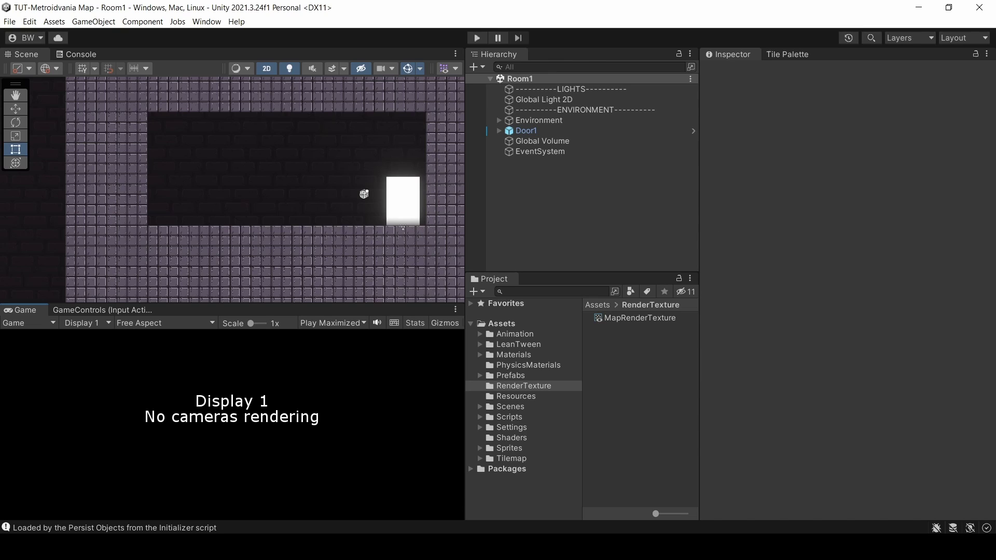
- Add a rectangular tilemap named MapTiles to the Grid inside Environment
{"action": "key", "text": "alt+Tab"}
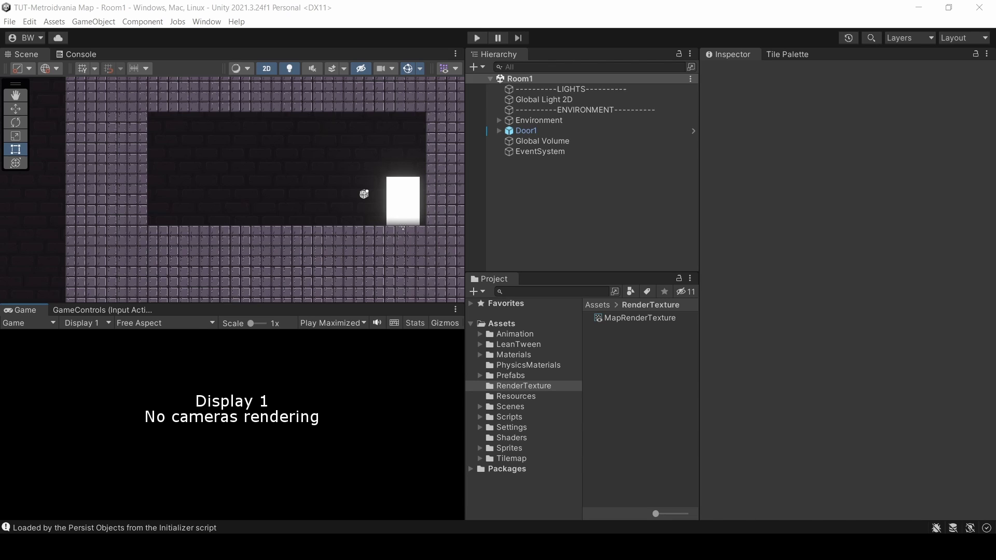
{"action": "left_click", "coordinate": [499, 120]}
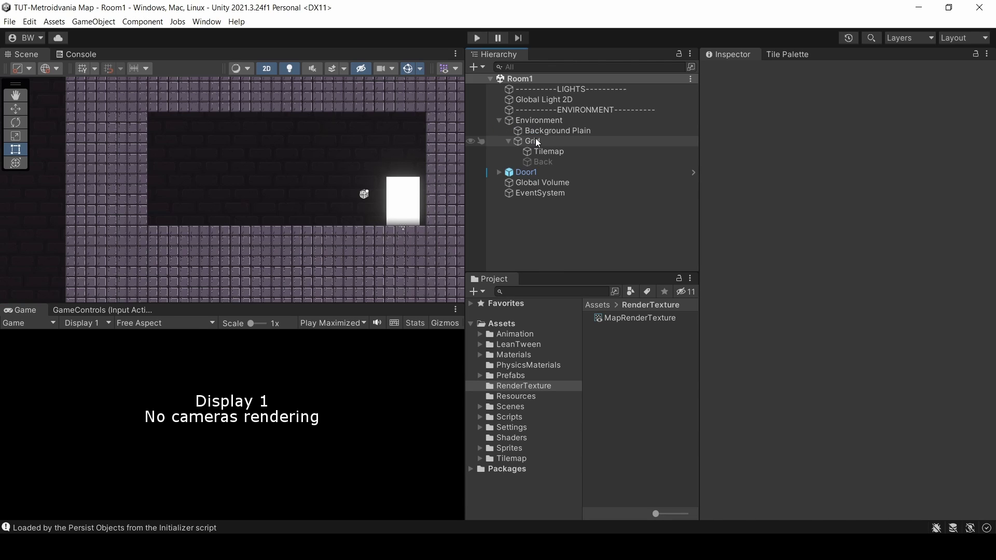
{"action": "right_click", "coordinate": [529, 141]}
{"action": "mouse_move", "coordinate": [570, 286]}
{"action": "mouse_move", "coordinate": [726, 300]}
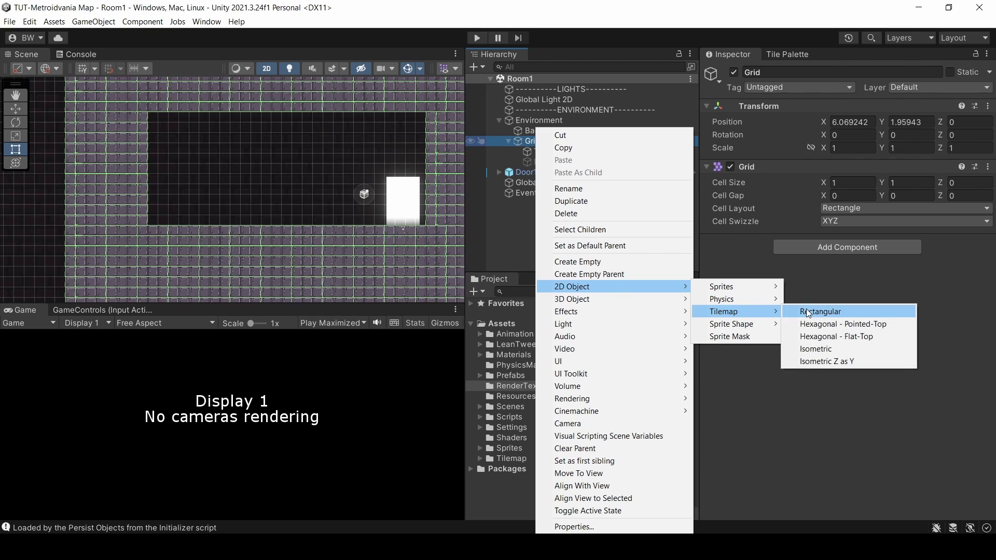
{"action": "left_click", "coordinate": [809, 312]}
{"action": "type", "text": "M"}
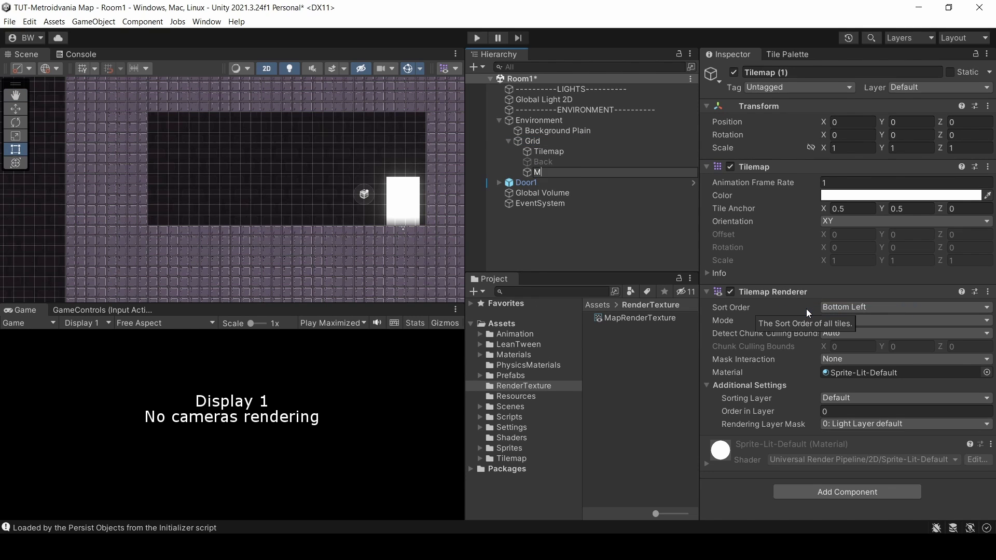
{"action": "type", "text": "apTiles"}
{"action": "key", "text": "Return"}
- Put MapTiles on the Map layer and set its Tilemap Renderer material to Sprite-Unlit-Default
{"action": "left_click", "coordinate": [939, 88]}
{"action": "left_click", "coordinate": [922, 204]}
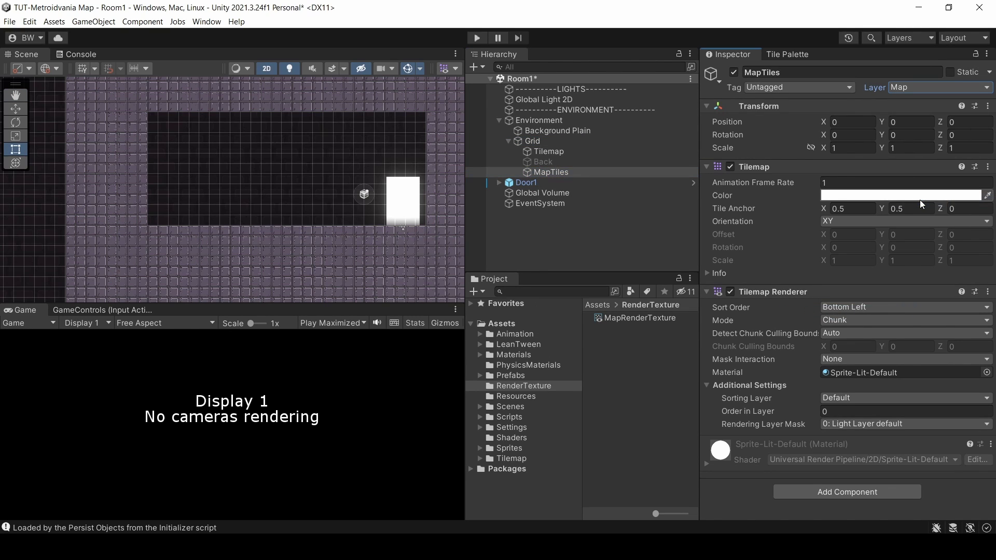
{"action": "left_click", "coordinate": [987, 372]}
{"action": "double_click", "coordinate": [649, 341]}
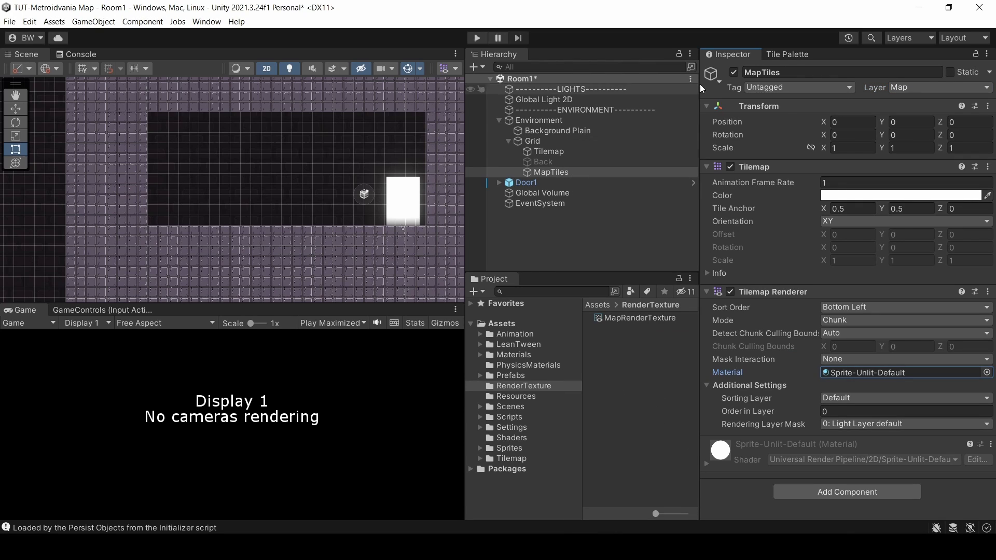
- Box-fill the whole interior of the room with the white tile from the Minimap palette
{"action": "left_click", "coordinate": [785, 55]}
{"action": "left_click", "coordinate": [753, 108]}
{"action": "left_click", "coordinate": [749, 118]}
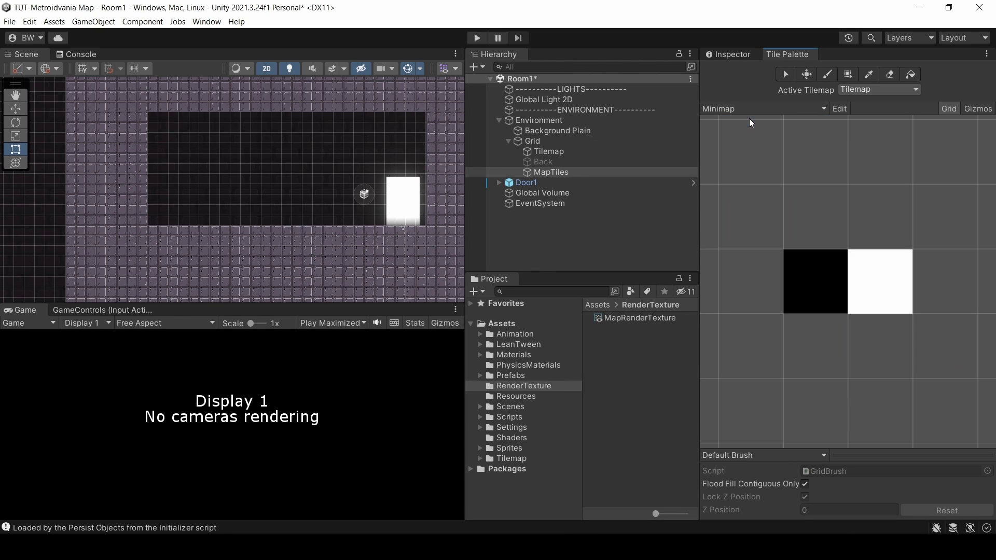
{"action": "left_click", "coordinate": [892, 291]}
{"action": "left_click", "coordinate": [849, 75]}
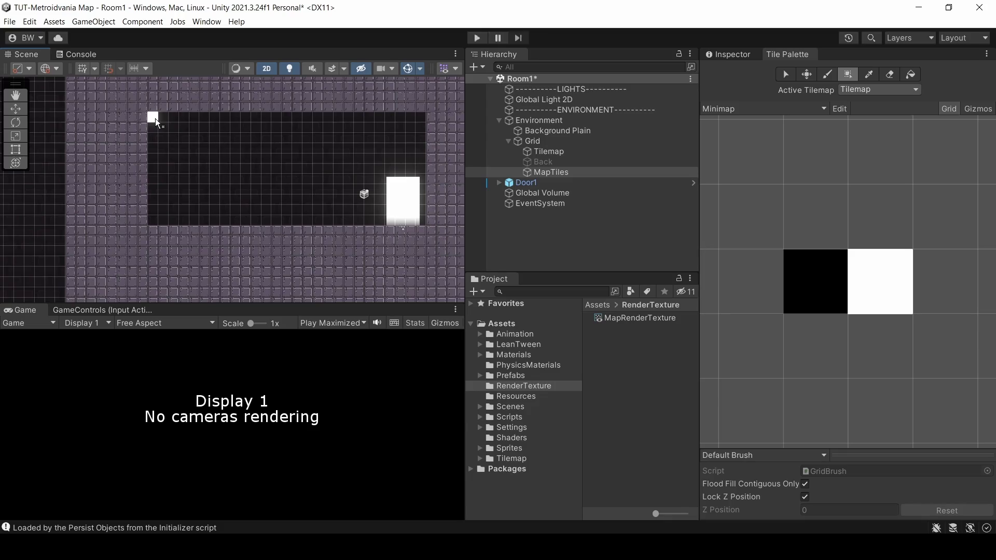
{"action": "left_click_drag", "start_coordinate": [155, 118], "coordinate": [419, 219]}
- Play-test Room1, moving and jumping the player across the room to check the icon against the white room shape on the minimap
{"action": "key", "text": "ctrl+p"}
{"action": "key", "text": "d"}
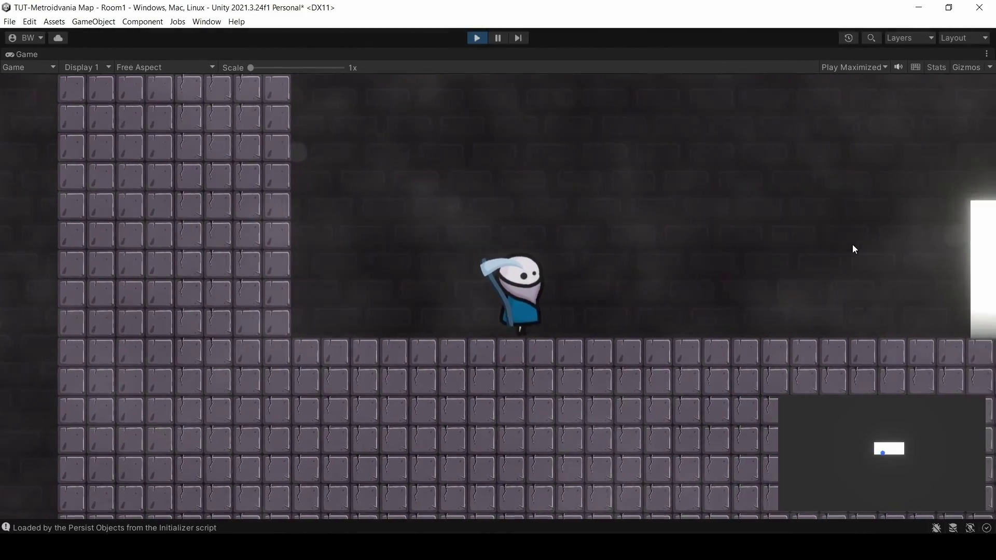
{"action": "key", "text": "space"}
{"action": "key", "text": "space"}
{"action": "key", "text": "a"}
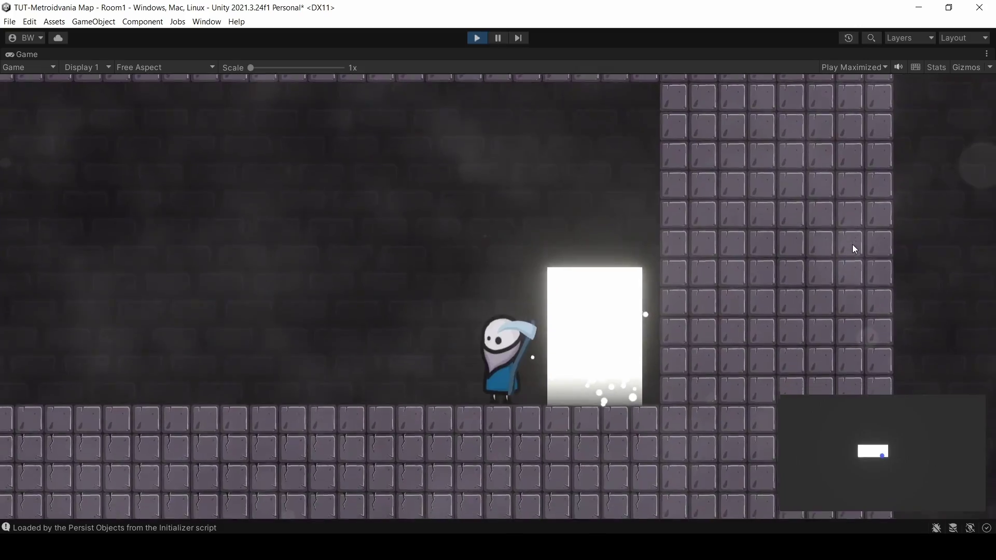
{"action": "key", "text": "space"}
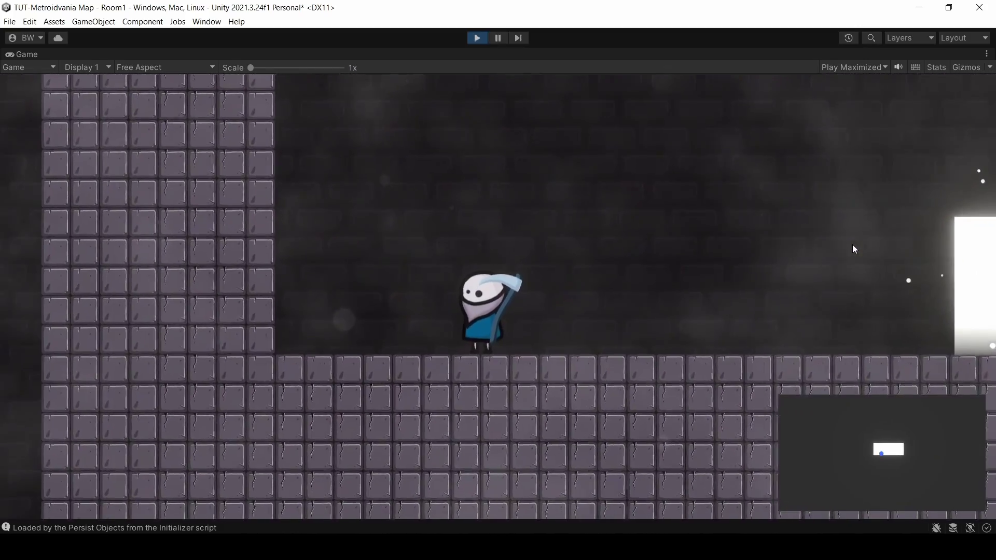
{"action": "key", "text": "d"}
{"action": "key", "text": "space"}
{"action": "key", "text": "Right"}
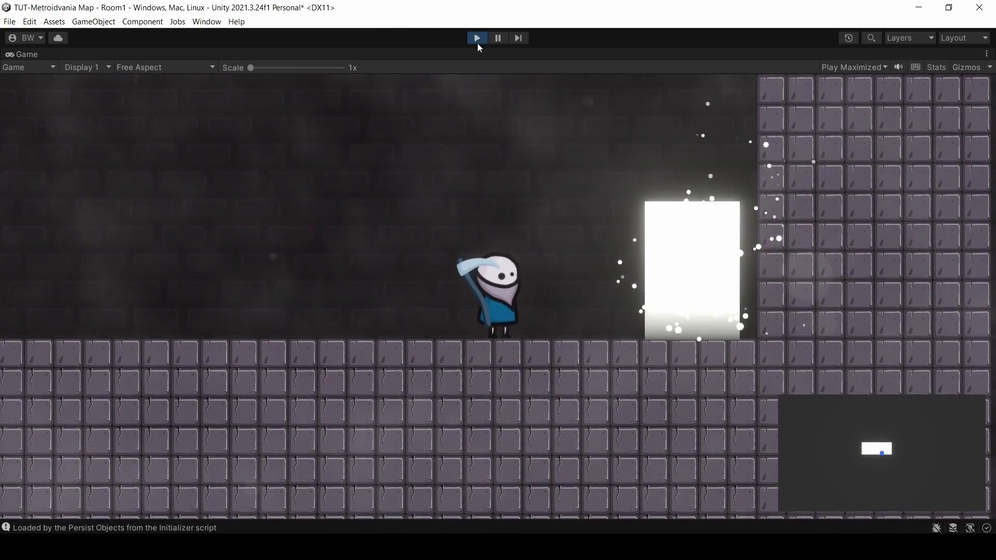
{"action": "key", "text": "Left"}
{"action": "key", "text": "space"}
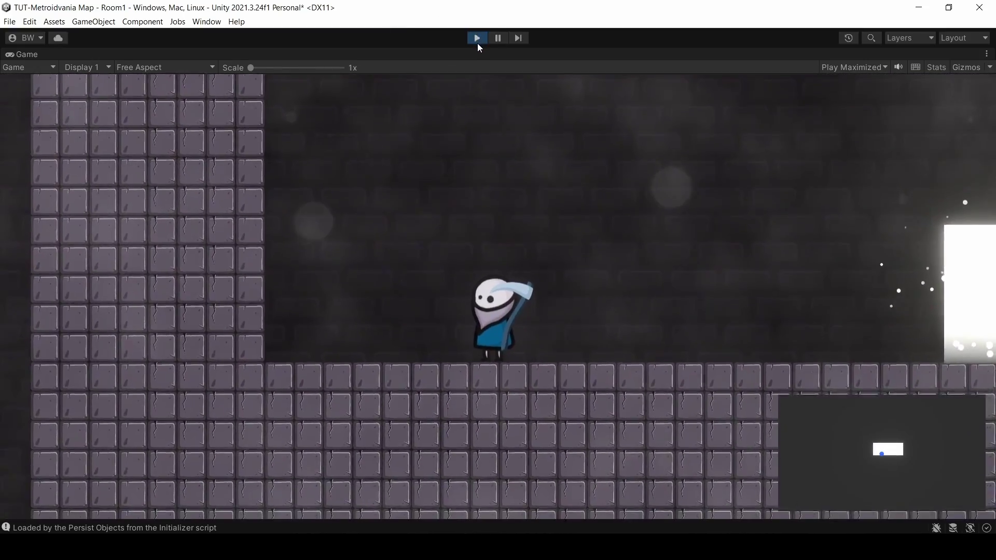
{"action": "key", "text": "Right"}
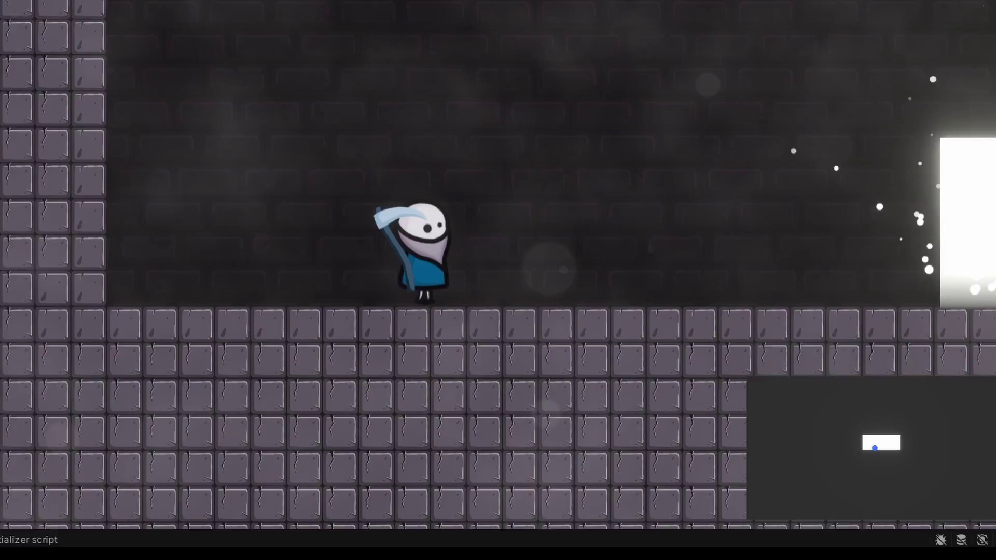
{"action": "key", "text": "space"}
{"action": "key", "text": "space"}
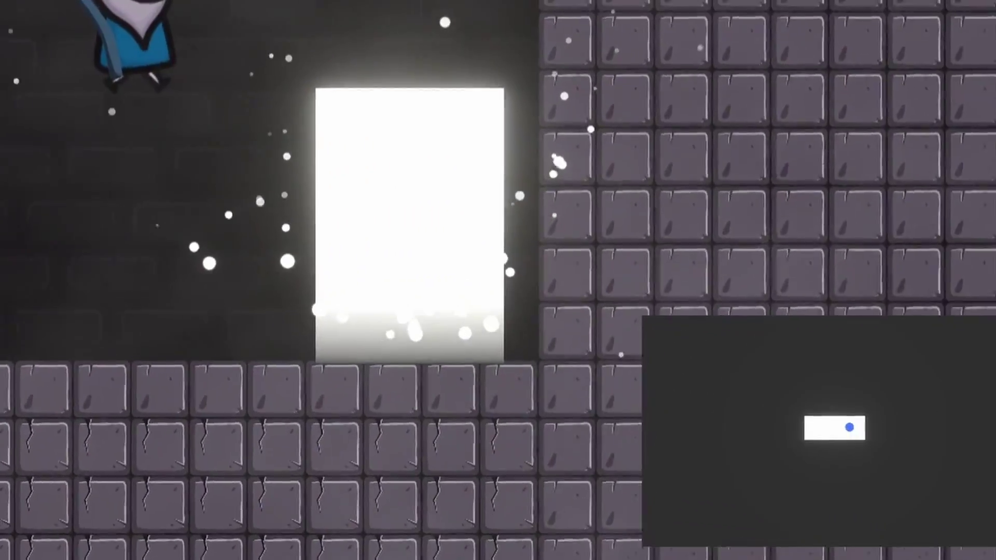
{"action": "key", "text": "Left"}
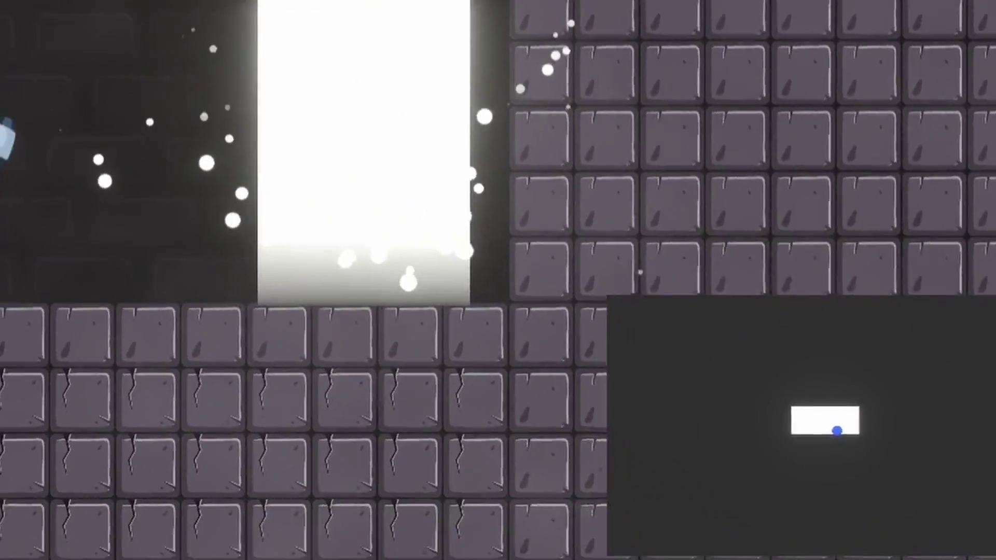
{"action": "key", "text": "space"}
{"action": "key", "text": "space"}
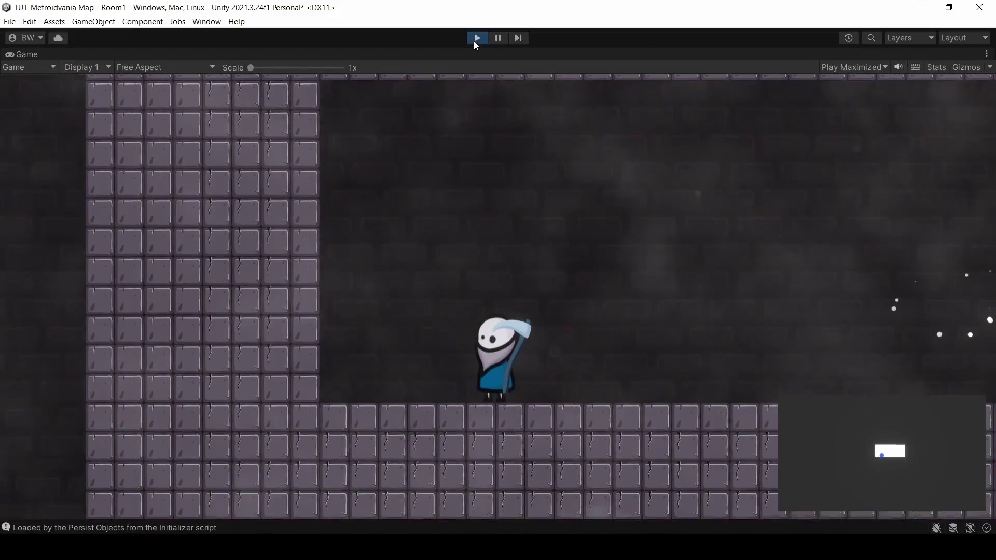
{"action": "left_click", "coordinate": [474, 42]}
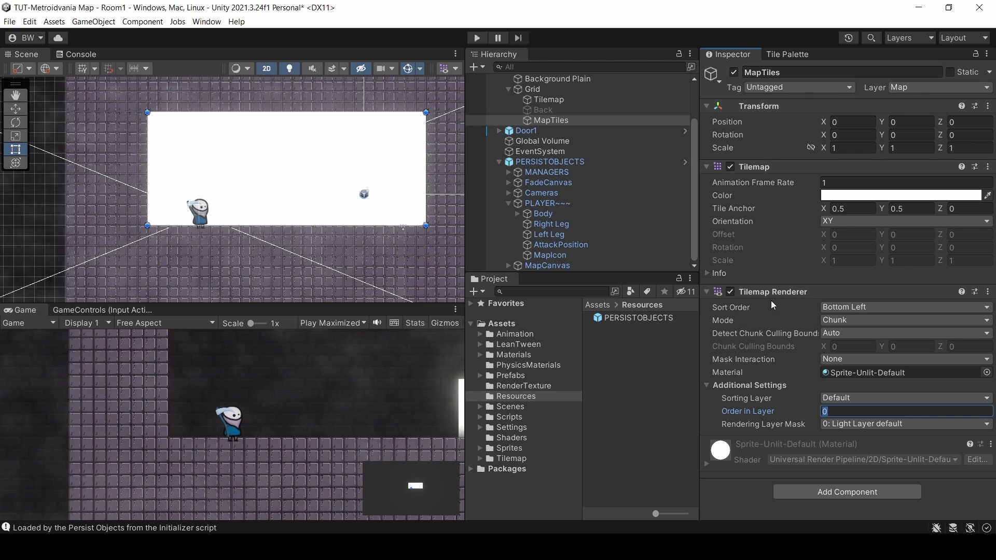
- Set the player's MapIcon Order in Layer to 10 and apply the override to the PERSISTOBJECTS prefab
{"action": "left_click", "coordinate": [558, 256]}
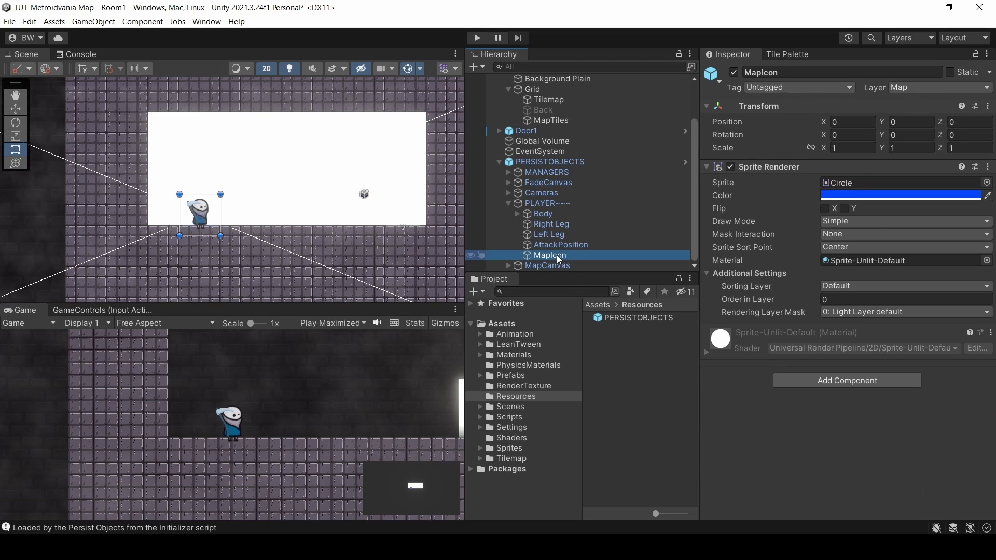
{"action": "left_click", "coordinate": [836, 301]}
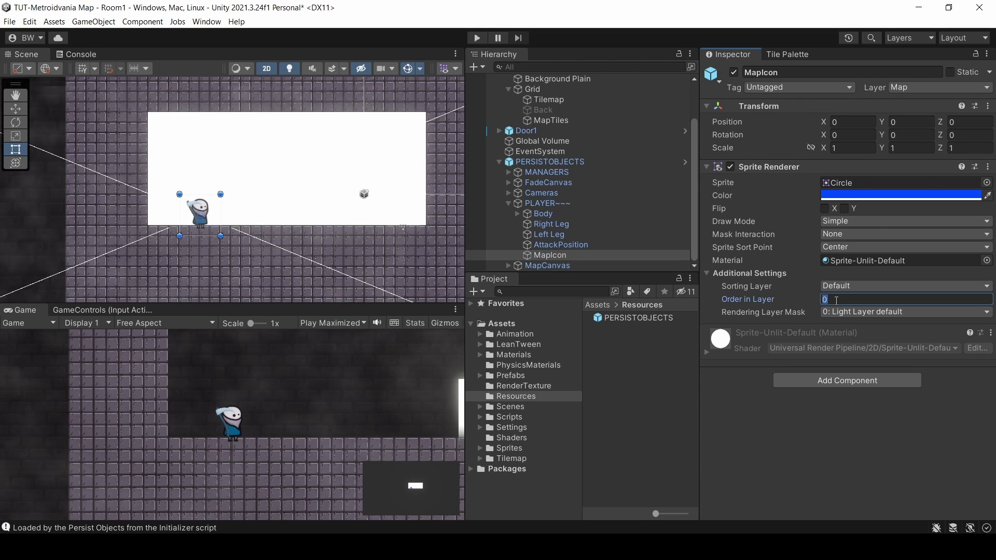
{"action": "type", "text": "10"}
{"action": "right_click", "coordinate": [775, 301]}
{"action": "left_click", "coordinate": [785, 315]}
- Play-test again, taking the player through the door into Room2 and checking how the minimap shows each room
{"action": "key", "text": "ctrl+p"}
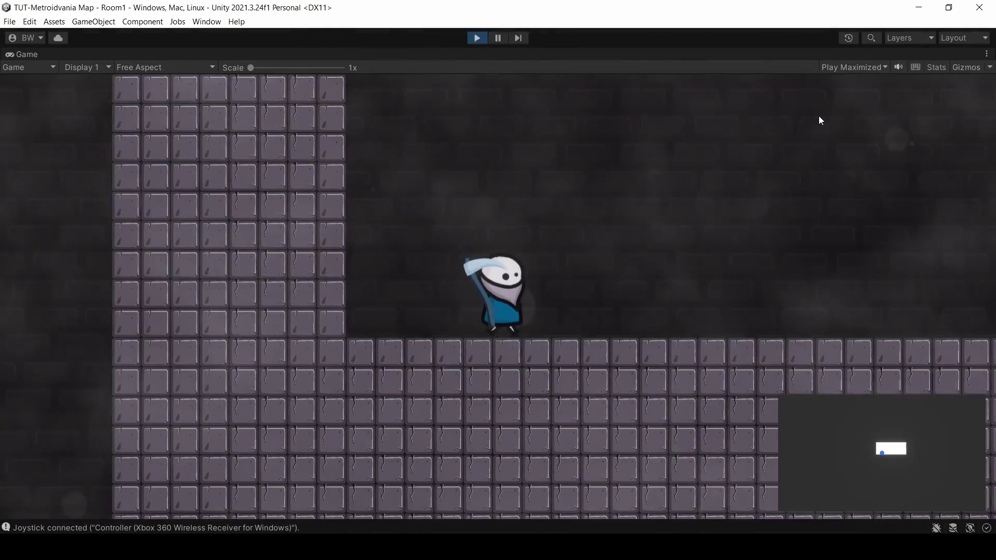
{"action": "key", "text": "d"}
{"action": "key", "text": "space"}
{"action": "key", "text": "space"}
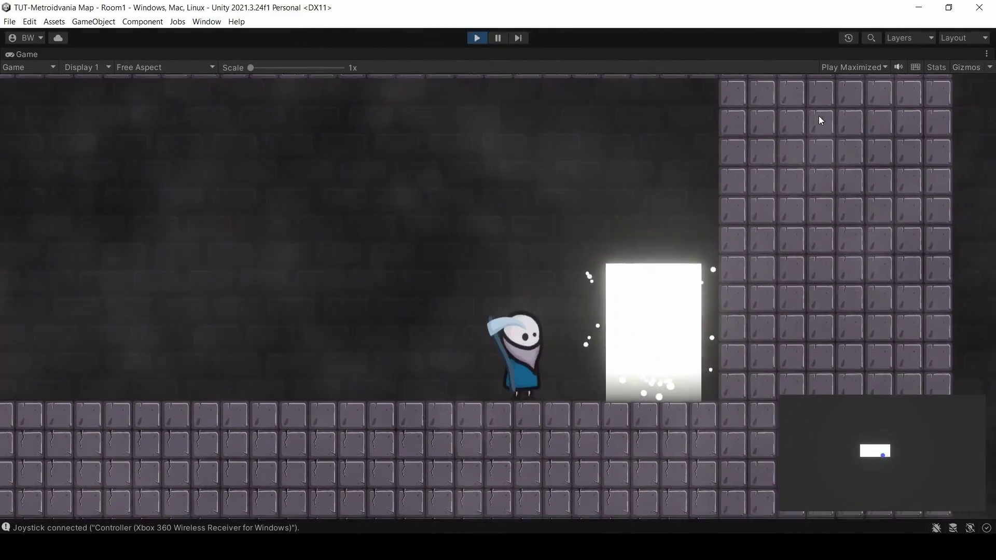
{"action": "key", "text": "Right"}
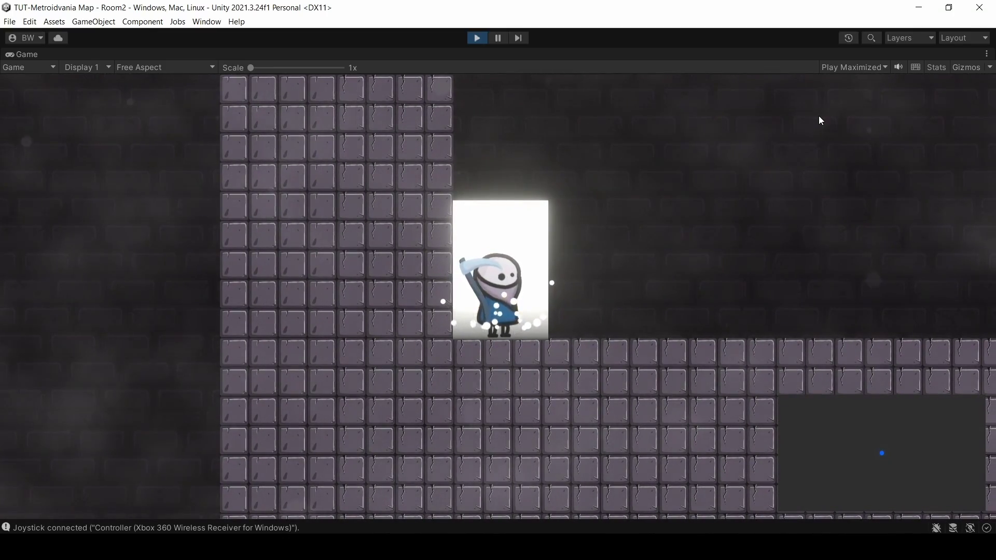
{"action": "key", "text": "Right"}
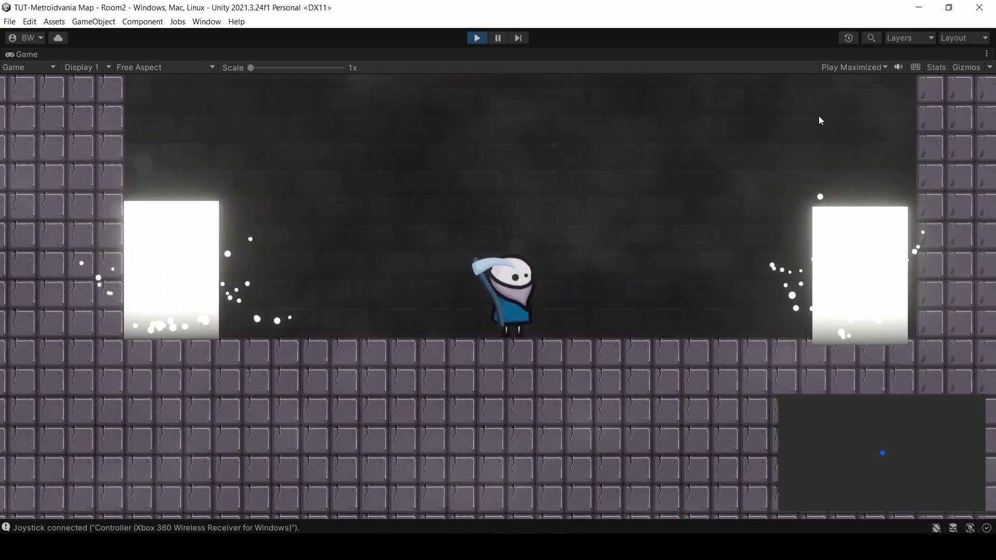
{"action": "key", "text": "Left"}
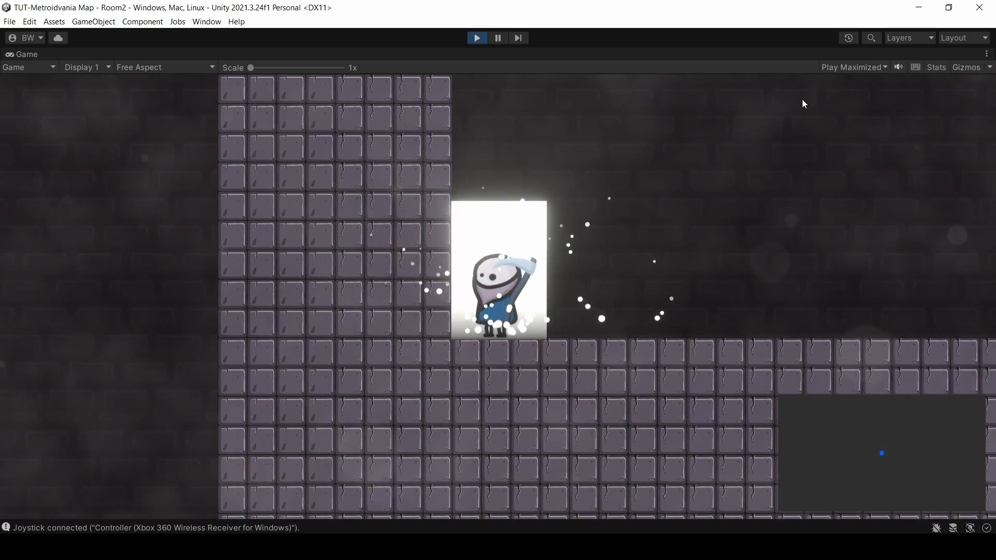
{"action": "left_click", "coordinate": [477, 38]}
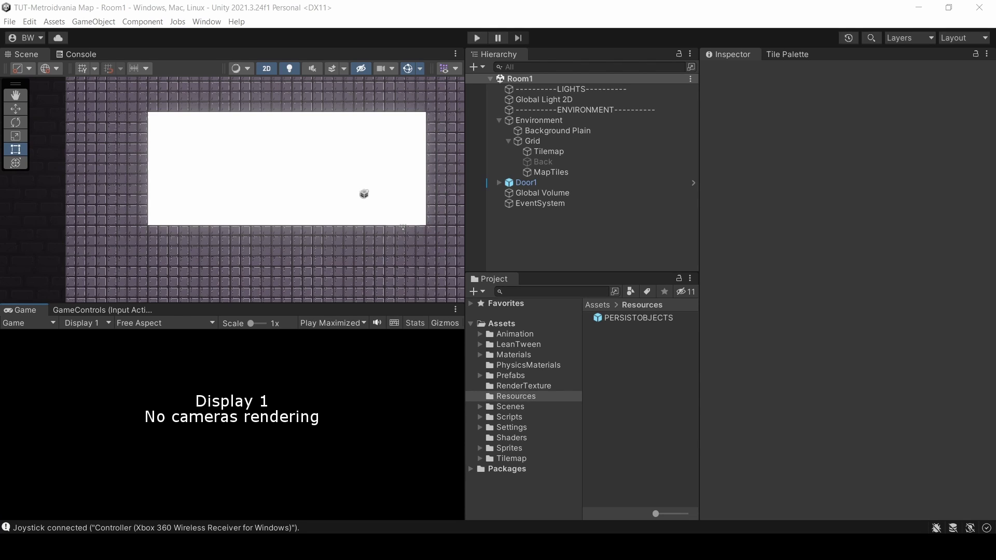
- Create a rectangular tilemap in the PERSISTOBJECTS prefab and rename its parent grid MapRoomCONTAINER
{"action": "right_click", "coordinate": [547, 214]}
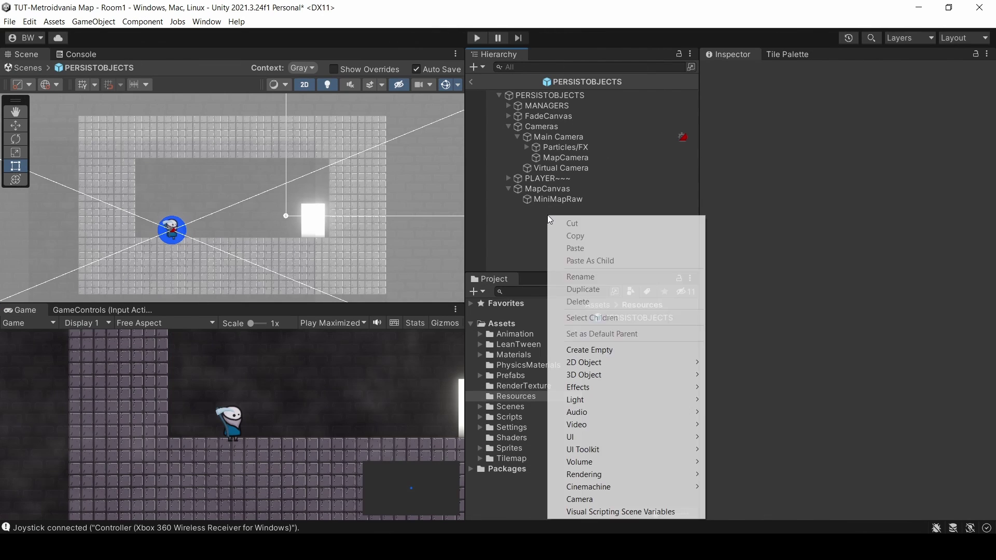
{"action": "mouse_move", "coordinate": [623, 362]}
{"action": "mouse_move", "coordinate": [736, 387]}
{"action": "left_click", "coordinate": [825, 388]}
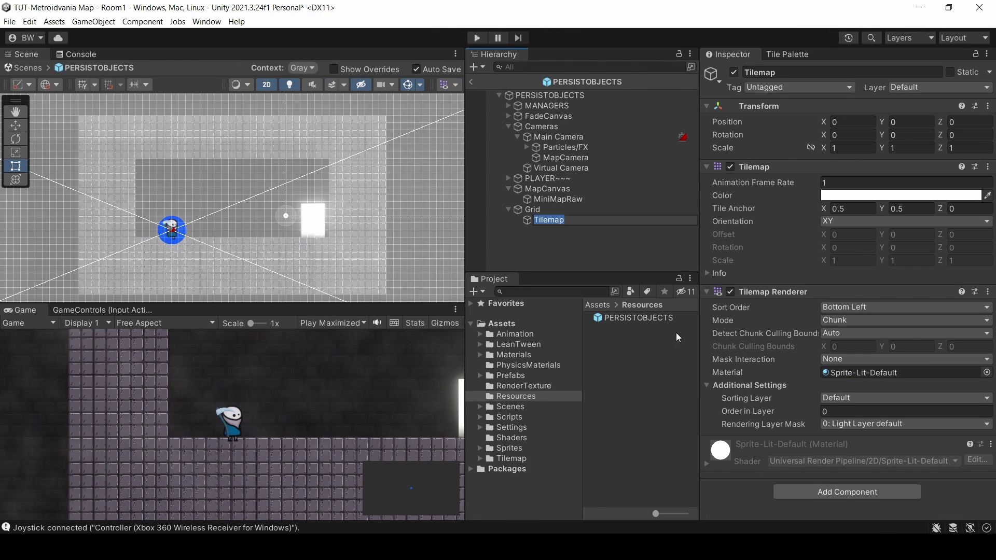
{"action": "left_click", "coordinate": [533, 209]}
{"action": "left_click", "coordinate": [777, 72]}
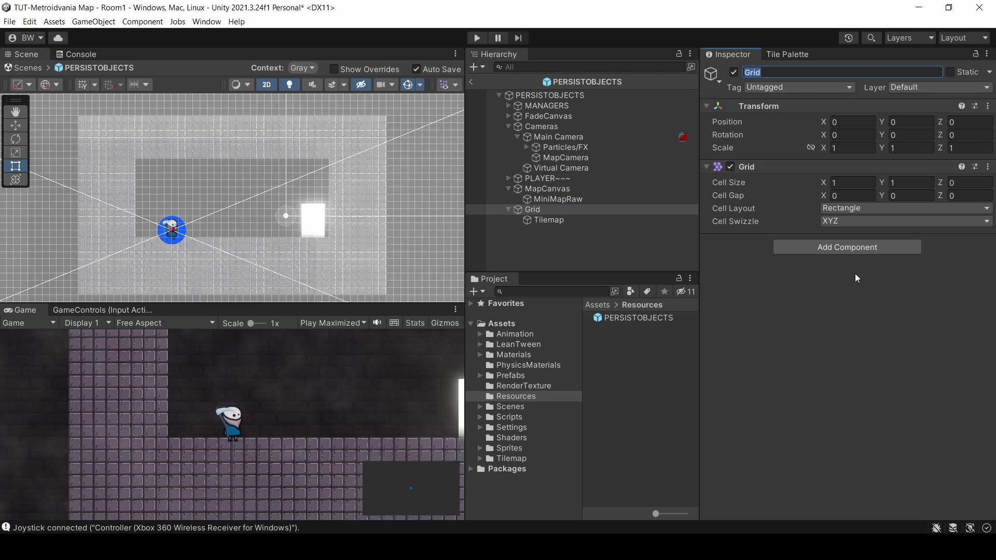
{"action": "type", "text": "MapRoom"}
{"action": "key", "text": "Caps_Lock"}
{"action": "type", "text": "CONTAINER"}
{"action": "key", "text": "Caps_Lock"}
{"action": "key", "text": "Return"}
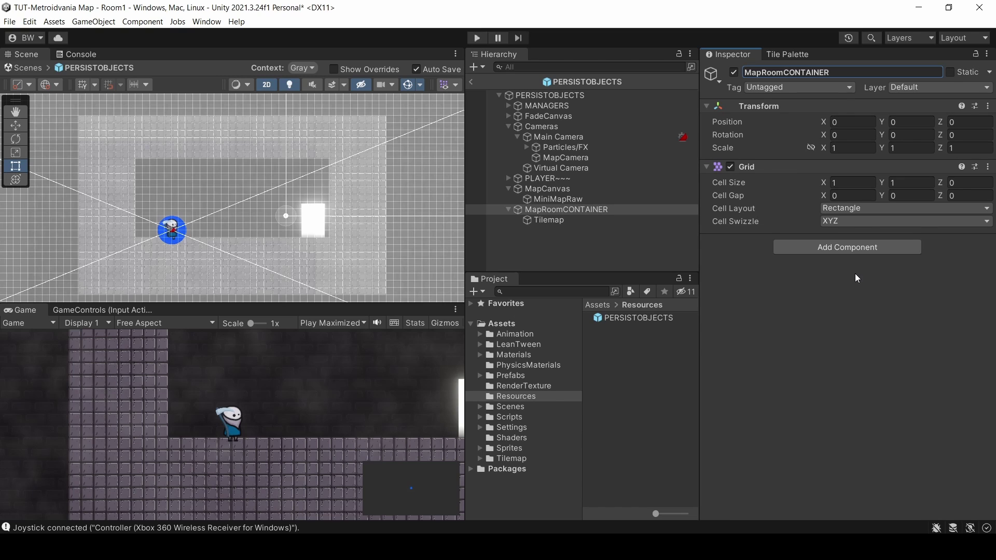
- Rename the tilemap under MapRoomCONTAINER to Room1 and duplicate it twice
{"action": "left_click", "coordinate": [585, 222]}
{"action": "key", "text": "F2"}
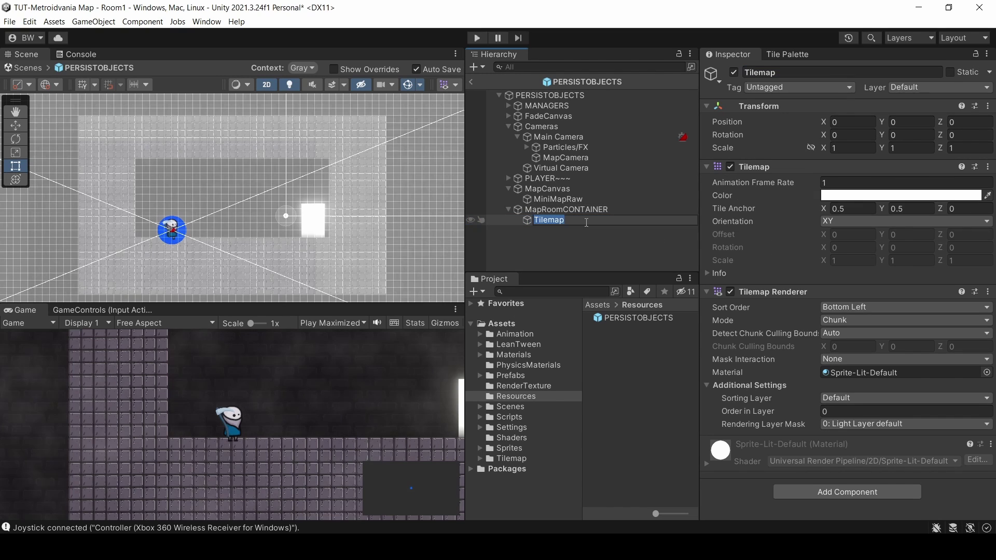
{"action": "type", "text": "Room1"}
{"action": "key", "text": "Return"}
{"action": "key", "text": "ctrl+d"}
{"action": "key", "text": "ctrl+d"}
- Rename the two Room1 duplicates to Room2 and Room3
{"action": "key", "text": "Up"}
{"action": "key", "text": "F2"}
{"action": "type", "text": "Room2"}
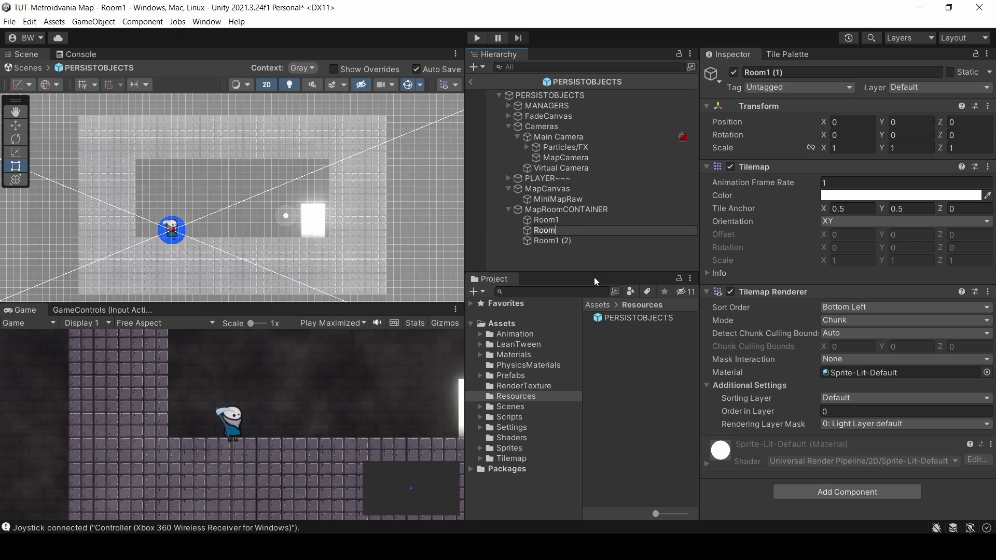
{"action": "key", "text": "Return"}
{"action": "key", "text": "Down"}
{"action": "key", "text": "F2"}
{"action": "type", "text": "Room3"}
{"action": "key", "text": "Return"}
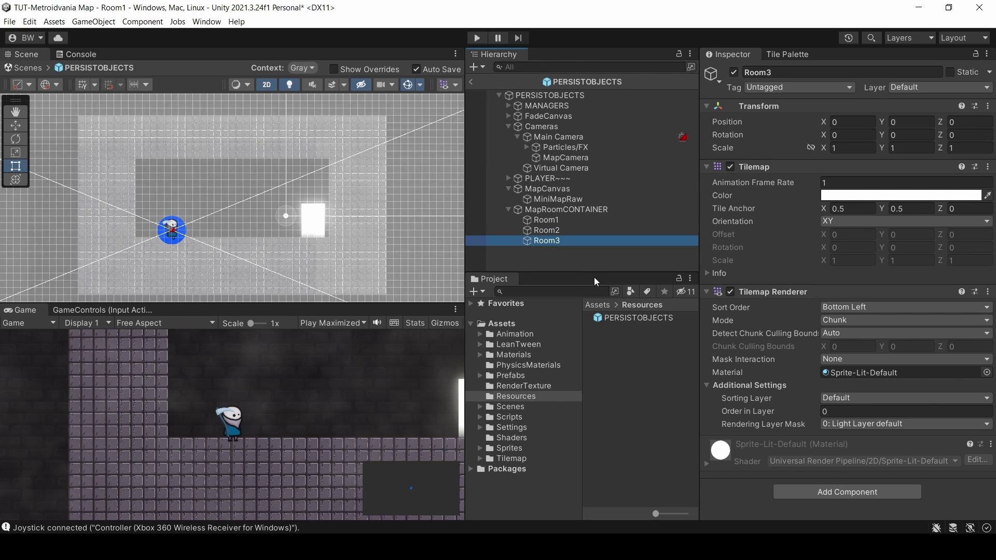
- Assign MapRoomCONTAINER and all its children to the Map layer
{"action": "left_click", "coordinate": [556, 211]}
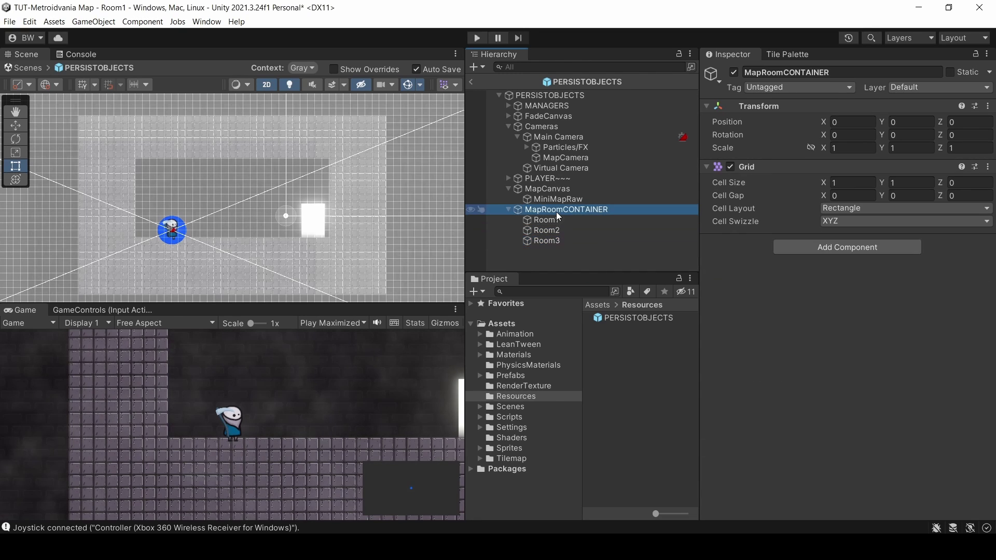
{"action": "left_click", "coordinate": [904, 89]}
{"action": "left_click", "coordinate": [913, 202]}
{"action": "left_click", "coordinate": [446, 296]}
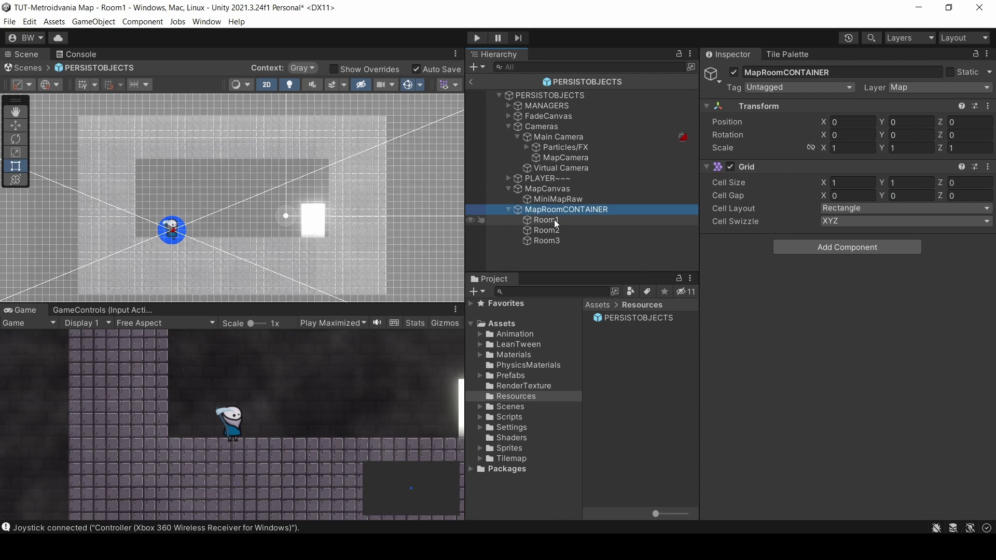
- Set the Tilemap Renderer material of Room1, Room2 and Room3 together to Sprite-Unlit-Default
{"action": "left_click", "coordinate": [550, 220]}
{"action": "left_click", "coordinate": [550, 242], "text": "shift"}
{"action": "left_click", "coordinate": [987, 347]}
{"action": "double_click", "coordinate": [594, 338]}
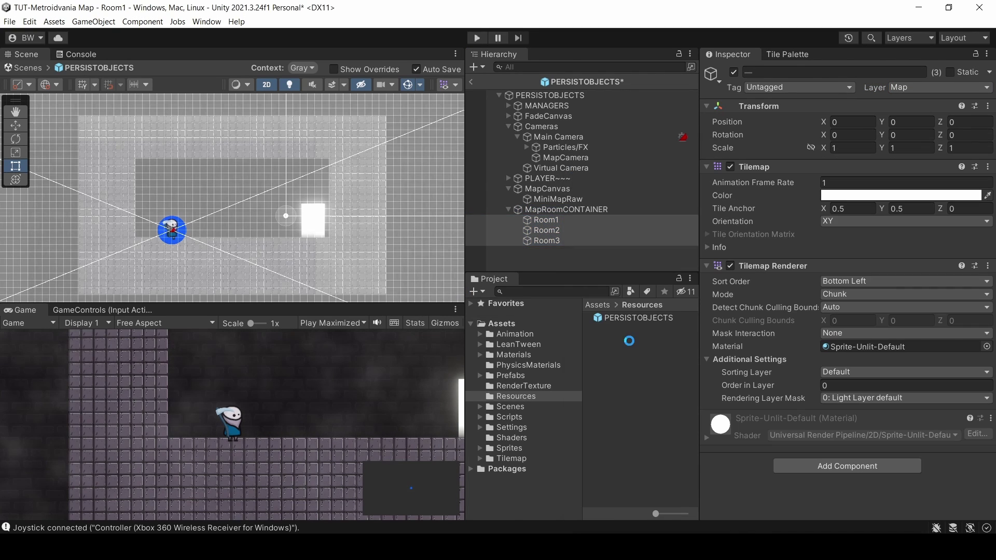
- Leave prefab editing and load the Room2 and Room3 scenes into the hierarchy alongside Room1
{"action": "left_click", "coordinate": [472, 81]}
{"action": "left_click", "coordinate": [515, 406]}
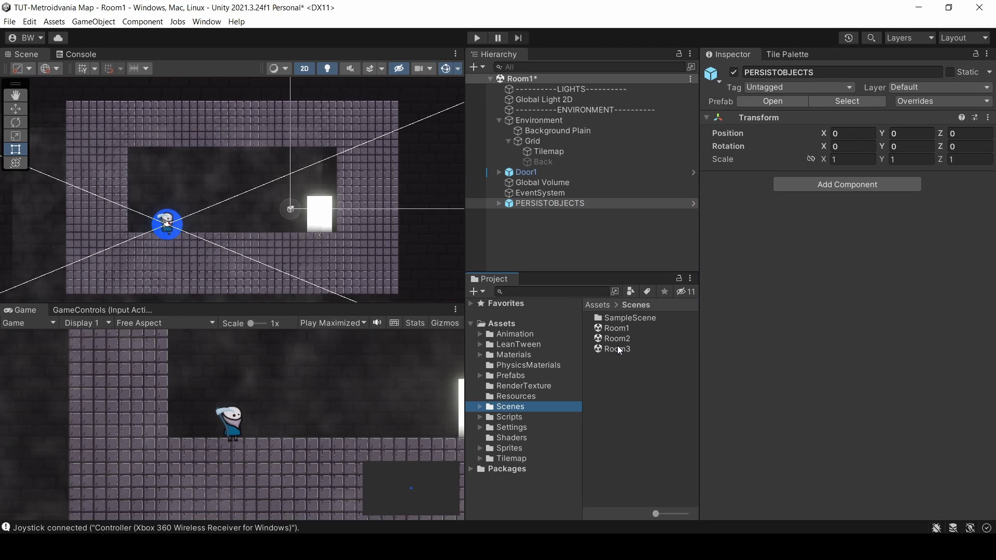
{"action": "left_click", "coordinate": [614, 338]}
{"action": "left_click", "coordinate": [615, 348], "text": "shift"}
{"action": "left_click_drag", "start_coordinate": [617, 341], "coordinate": [555, 235]}
- In the PERSISTOBJECTS prefab, box-fill the first room's interior and a short passage on its right side with white tiles on the Room1 tilemap
{"action": "left_click", "coordinate": [546, 202]}
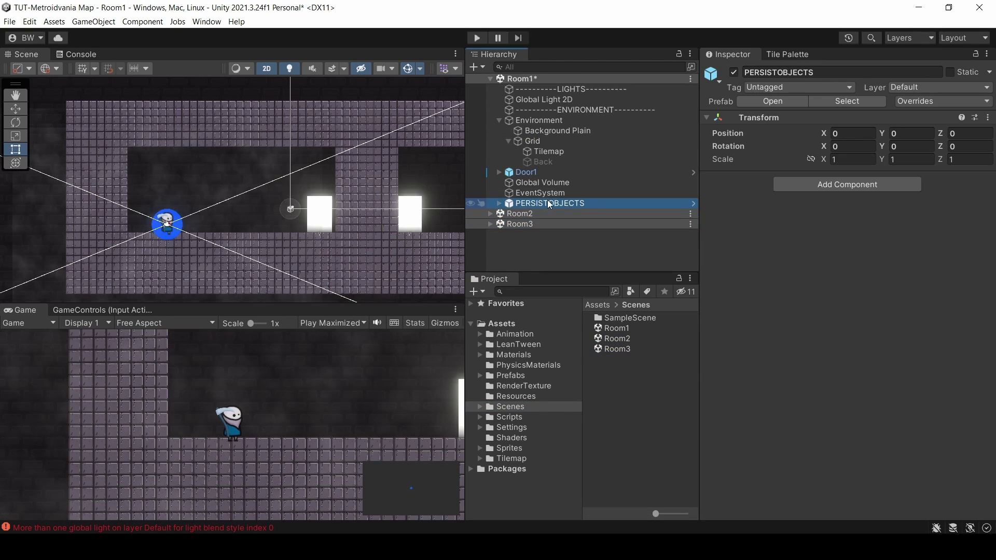
{"action": "left_click", "coordinate": [686, 203]}
{"action": "left_click", "coordinate": [544, 220]}
{"action": "left_click", "coordinate": [788, 53]}
{"action": "key", "text": "u"}
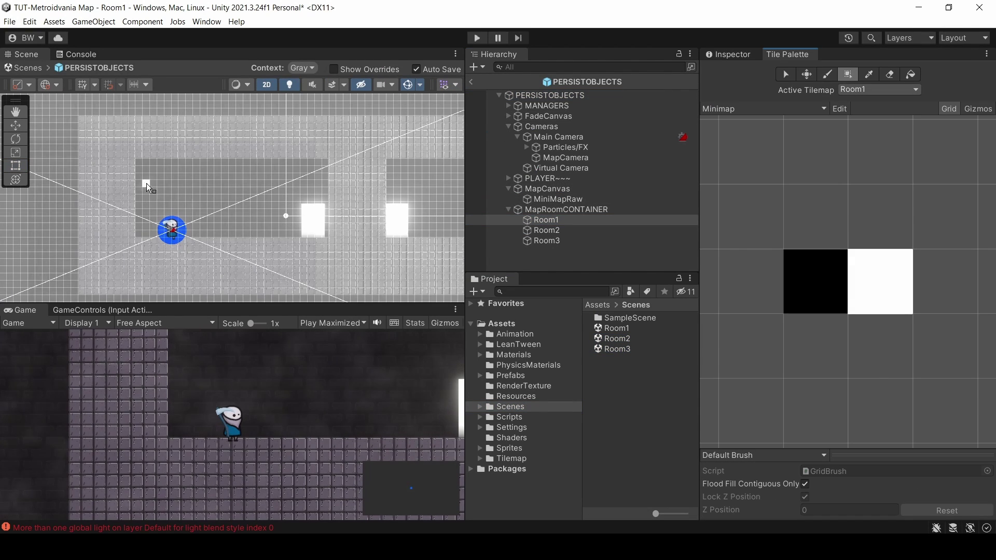
{"action": "left_click_drag", "start_coordinate": [146, 182], "coordinate": [325, 233]}
{"action": "mouse_move", "coordinate": [331, 177]}
{"action": "left_mouse_down"}
{"action": "mouse_move", "coordinate": [338, 220]}
{"action": "mouse_move", "coordinate": [357, 220]}
{"action": "left_mouse_up"}
- Box-fill the second room's interior and a short passage on each side with white tiles on the Room2 tilemap
{"action": "left_click", "coordinate": [547, 230]}
{"action": "middle_click_drag", "start_coordinate": [416, 177], "coordinate": [235, 177]}
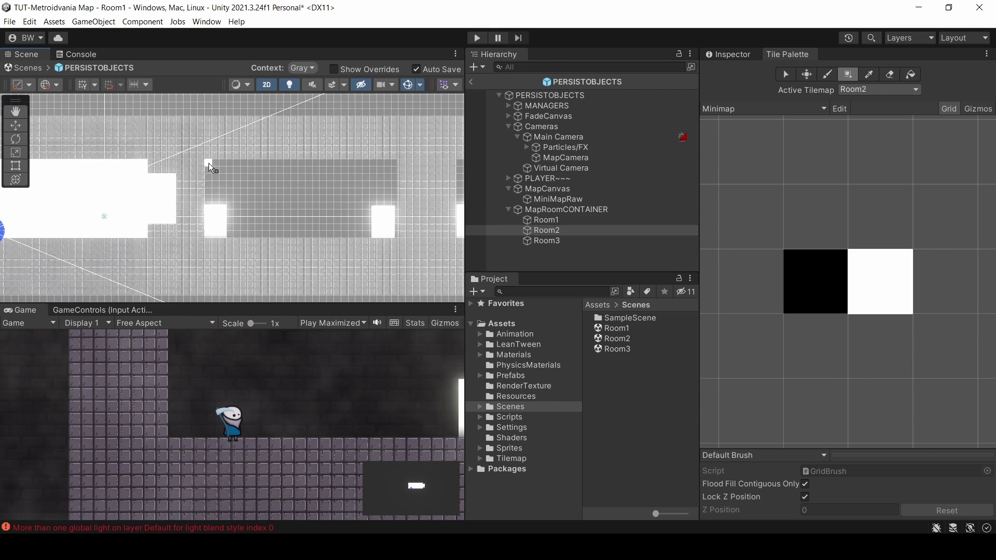
{"action": "left_click_drag", "start_coordinate": [209, 163], "coordinate": [394, 232]}
{"action": "left_click_drag", "start_coordinate": [179, 176], "coordinate": [203, 220]}
{"action": "middle_click_drag", "start_coordinate": [370, 200], "coordinate": [273, 201]}
{"action": "left_click_drag", "start_coordinate": [304, 176], "coordinate": [327, 220]}
- Box-fill the third room's interior with white tiles on the Room3 tilemap
{"action": "left_click", "coordinate": [545, 240]}
{"action": "middle_click_drag", "start_coordinate": [421, 197], "coordinate": [231, 190]}
{"action": "left_click_drag", "start_coordinate": [171, 154], "coordinate": [360, 232]}
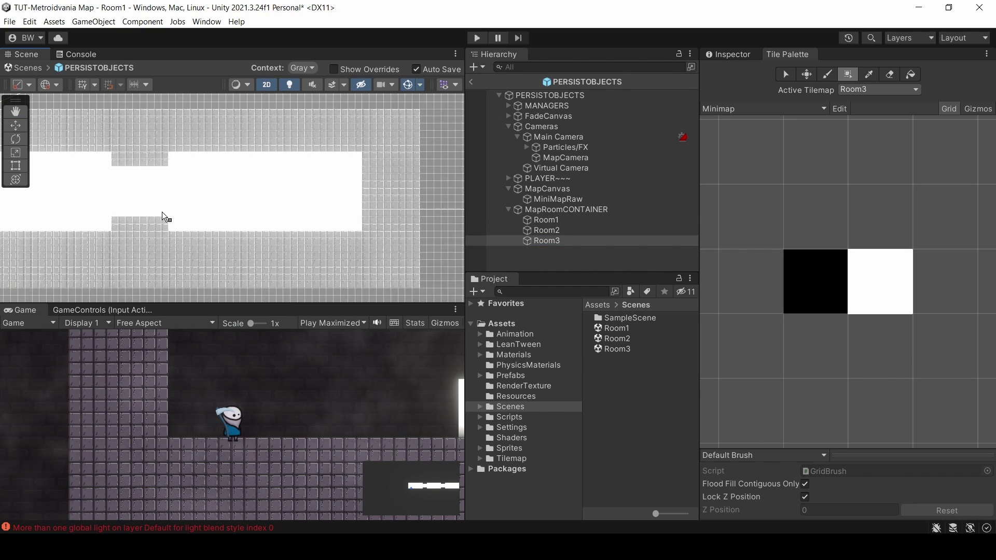
- Play-test the game by walking the player from Room1 through Room2 to Room3 and back while watching the minimap
{"action": "key", "text": "ctrl+p"}
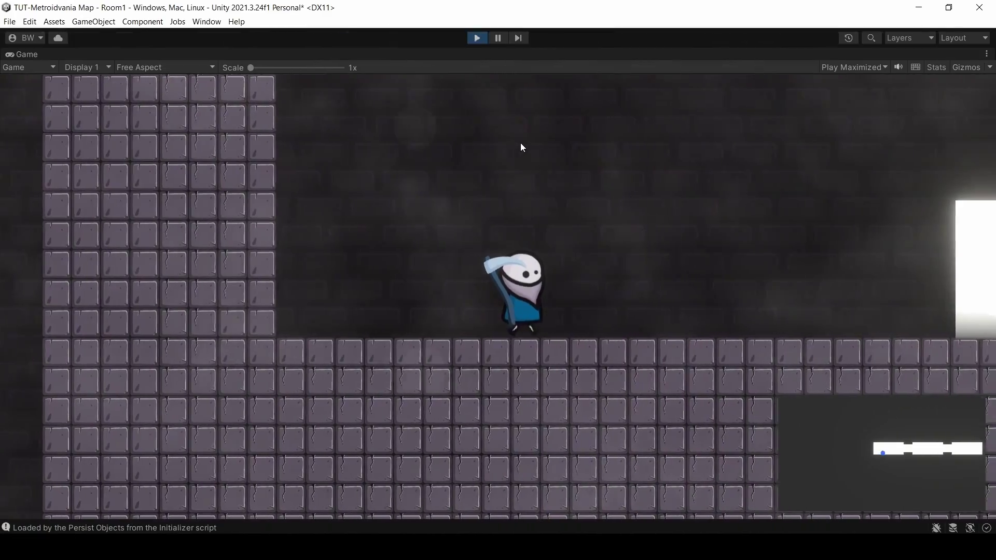
{"action": "key", "text": "d"}
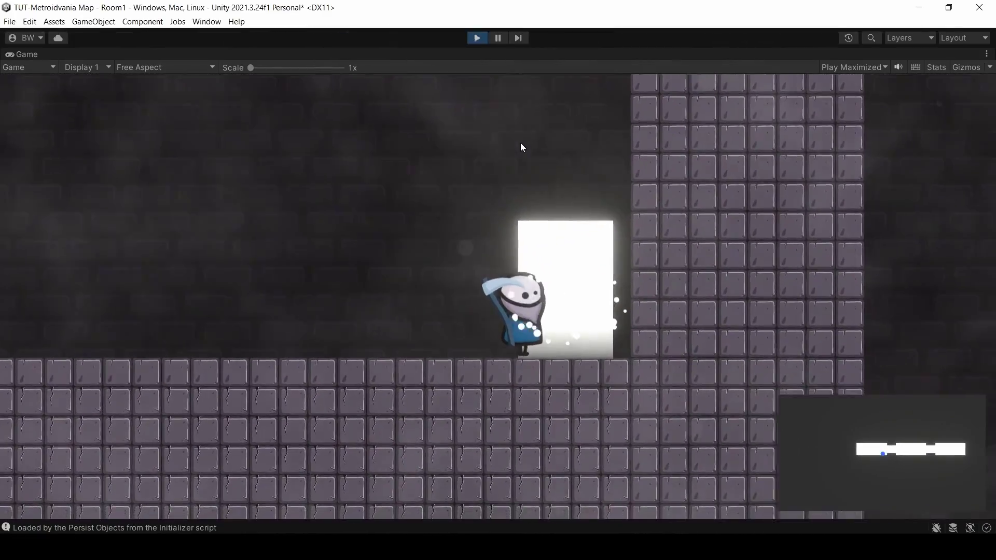
{"action": "key", "text": "Right"}
{"action": "key", "text": "space"}
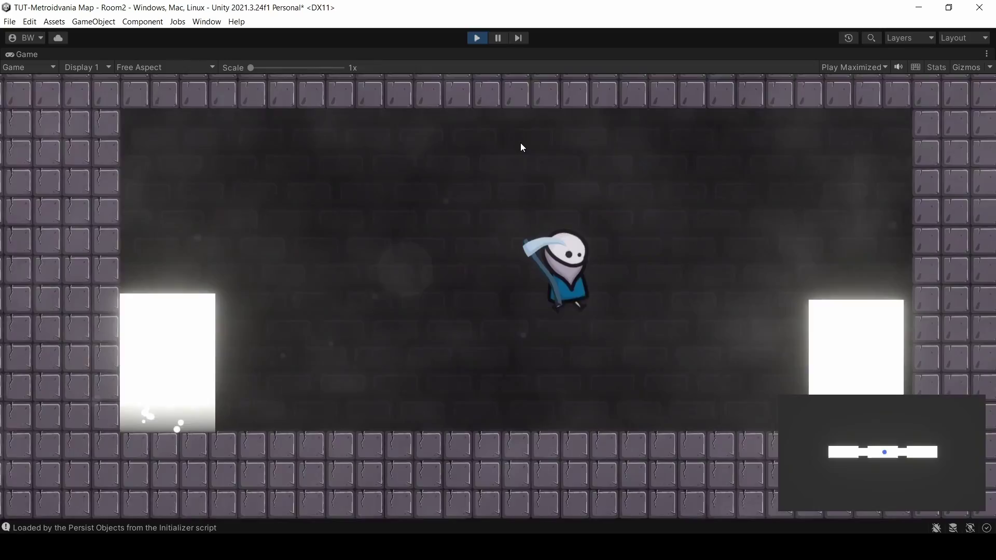
{"action": "key", "text": "Right"}
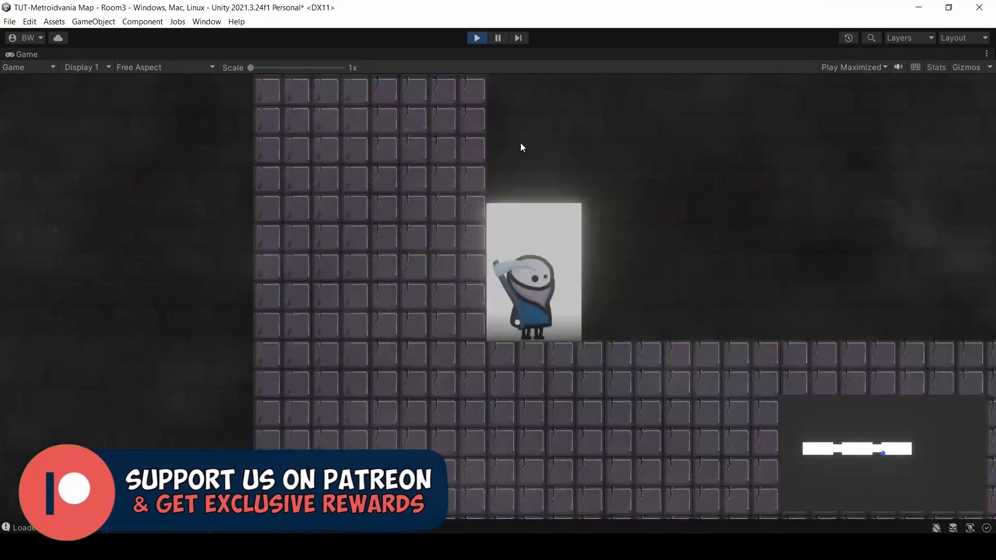
{"action": "key", "text": "Left"}
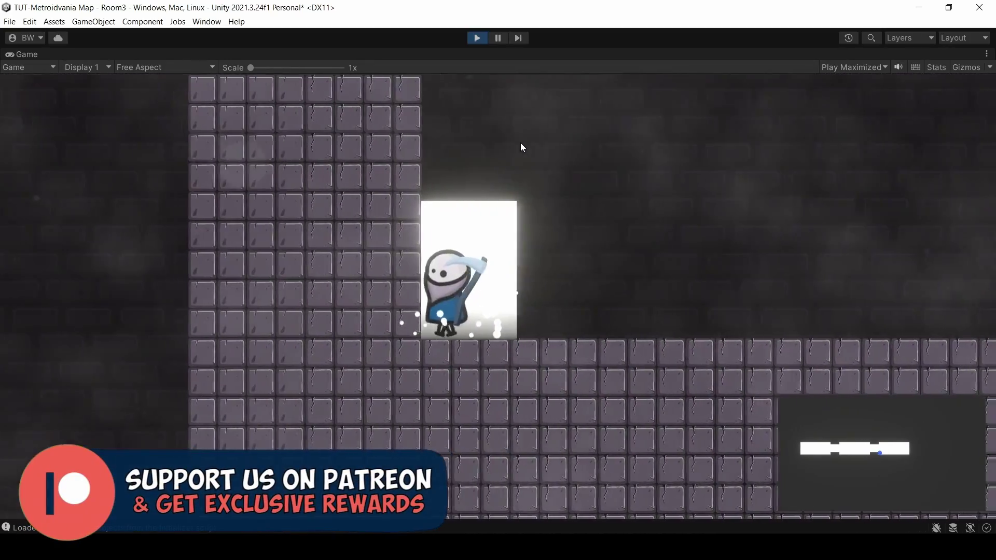
{"action": "key", "text": "Left"}
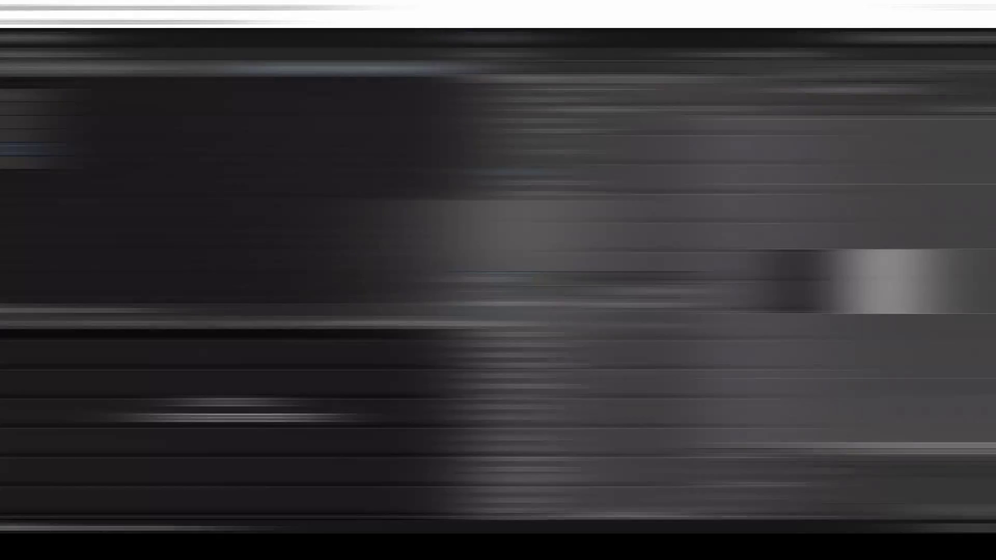
- Create a C# script named MapRoomManager in the Scripts/Map folder
{"action": "right_click", "coordinate": [624, 376]}
{"action": "mouse_move", "coordinate": [648, 86]}
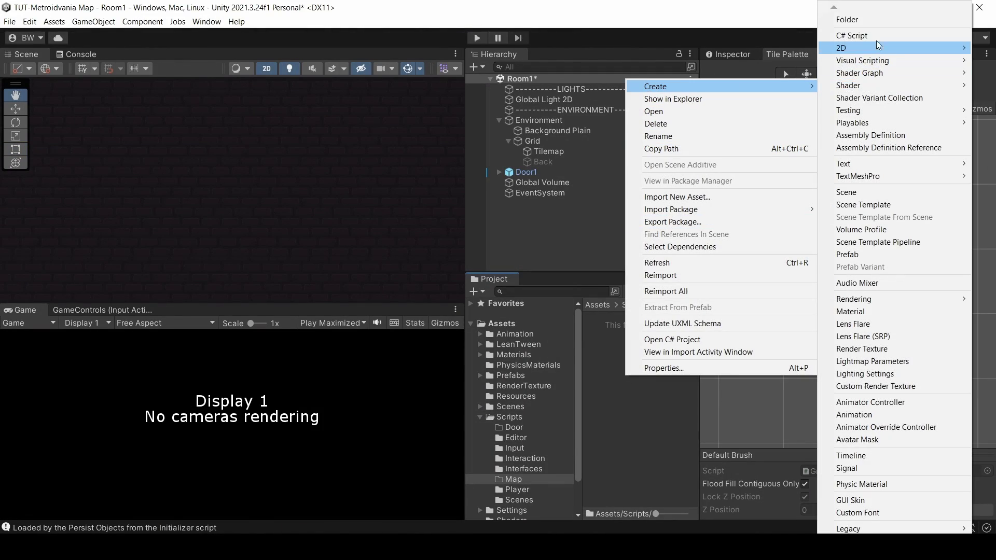
{"action": "left_click", "coordinate": [876, 41]}
{"action": "type", "text": "Map"}
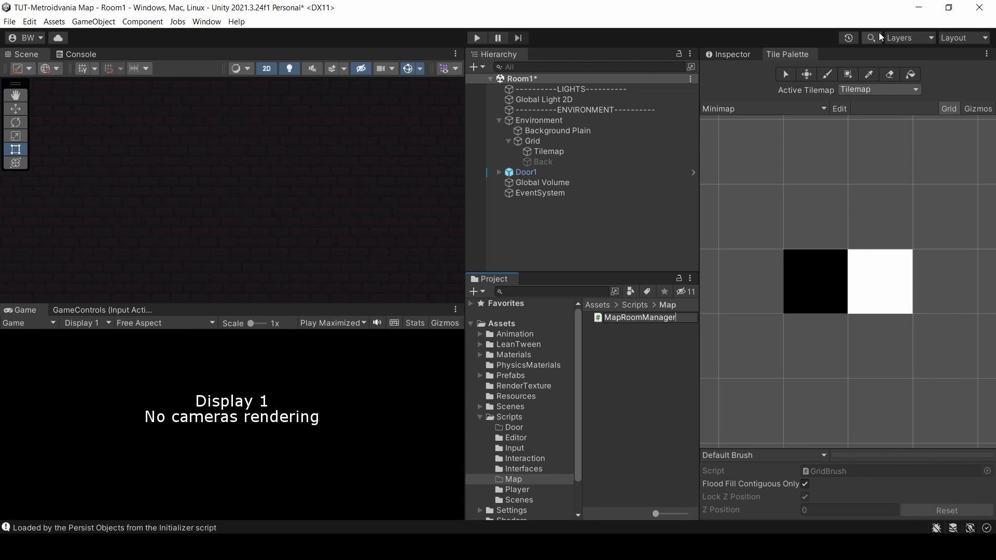
{"action": "type", "text": "RoomManager"}
{"action": "key", "text": "Return"}
- Create a second C# script named MapContainerData in the Scripts/Map folder
{"action": "right_click", "coordinate": [621, 348]}
{"action": "mouse_move", "coordinate": [655, 60]}
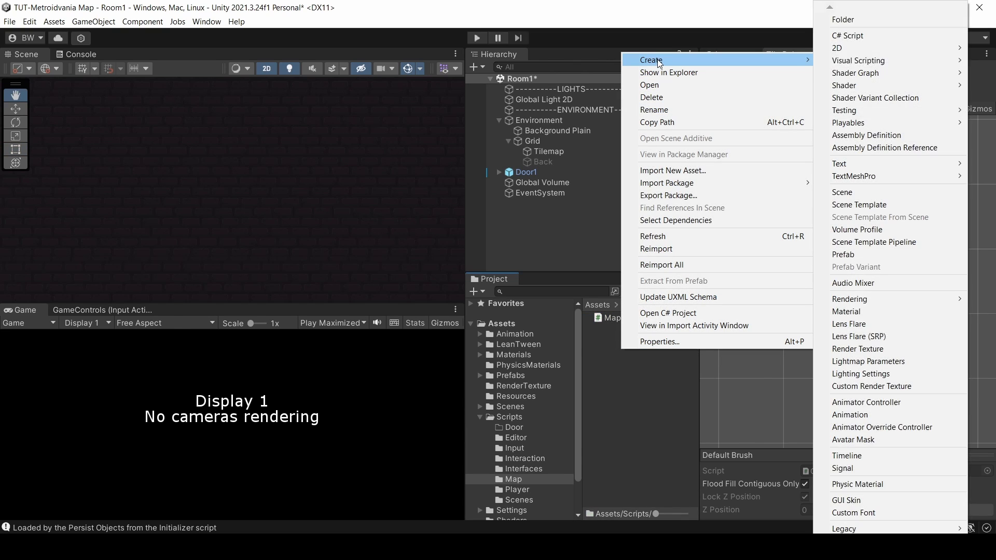
{"action": "left_click", "coordinate": [869, 37]}
{"action": "type", "text": "ontainerData"}
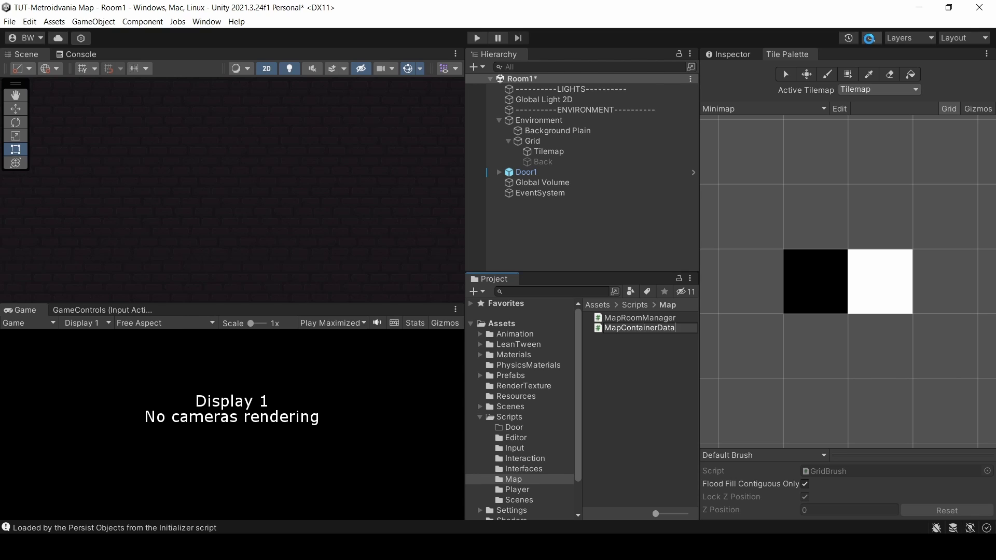
{"action": "key", "text": "Return"}
- Open the MapContainerData script and declare the field public string RoomScene in its class
{"action": "double_click", "coordinate": [624, 318]}
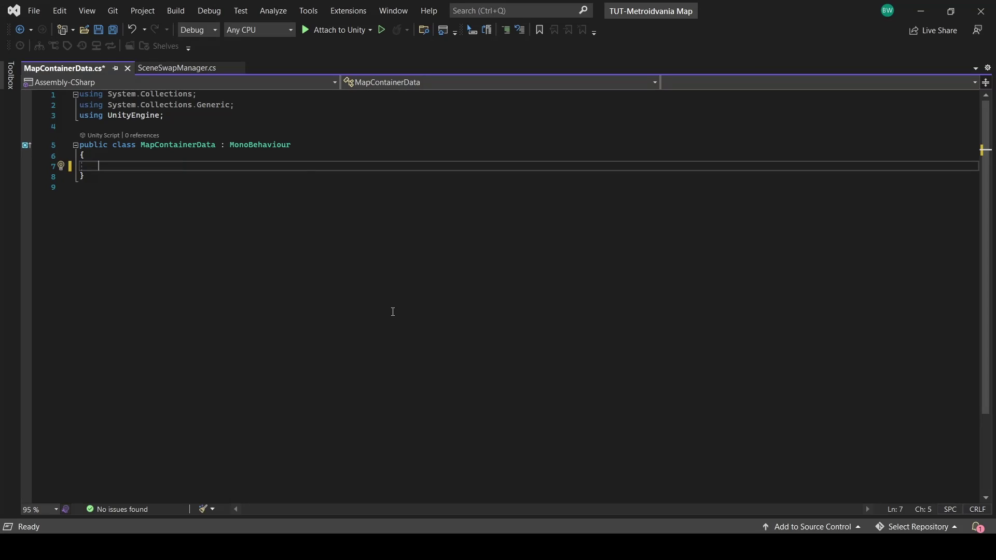
{"action": "type", "text": "public string R"}
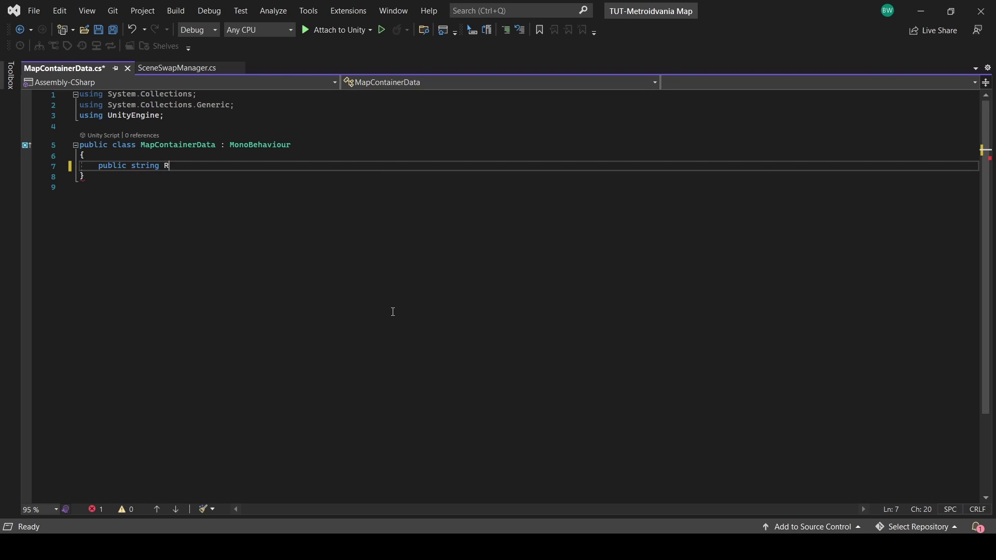
{"action": "type", "text": "oomScene;"}
- Add the property public bool HasBeenRevealed { get; set; } below RoomScene and save the script
{"action": "key", "text": "Return"}
{"action": "key", "text": "Return"}
{"action": "type", "text": "public bo"}
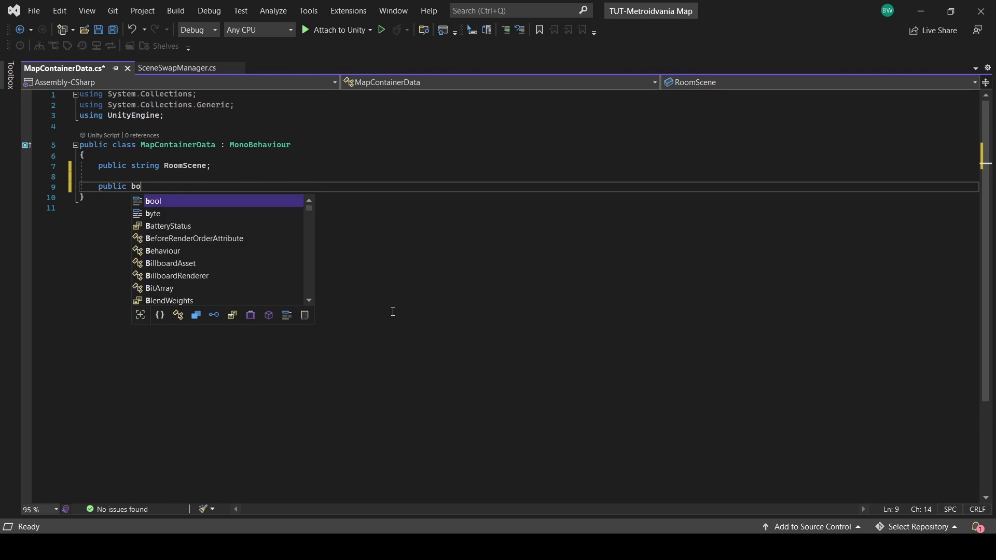
{"action": "type", "text": "ol HasBeenRevealed { get; set;"}
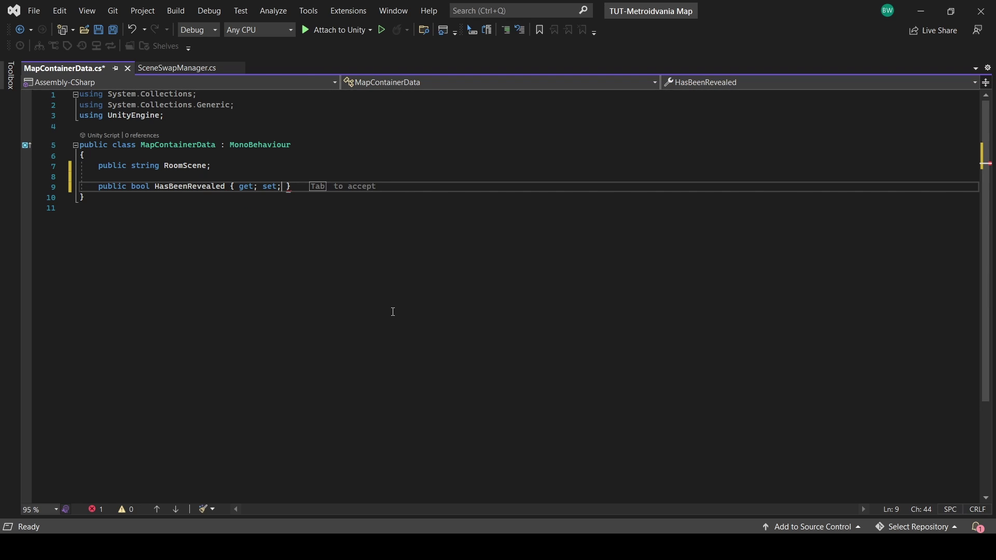
{"action": "key", "text": "ctrl+s"}
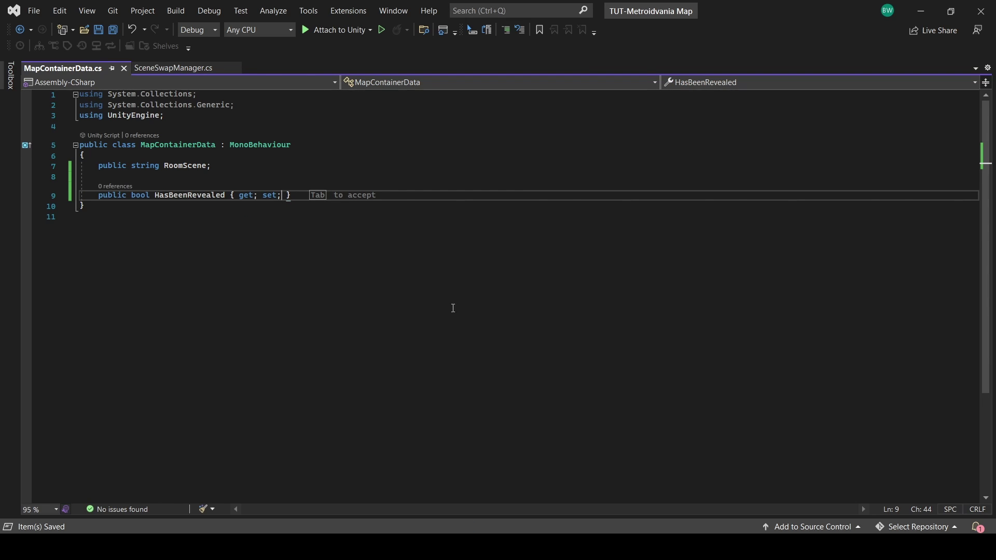
- Review the SceneField script's string conversion and property drawer, and change RoomScene's type in MapContainerData to SceneField
{"action": "key", "text": "alt+Tab"}
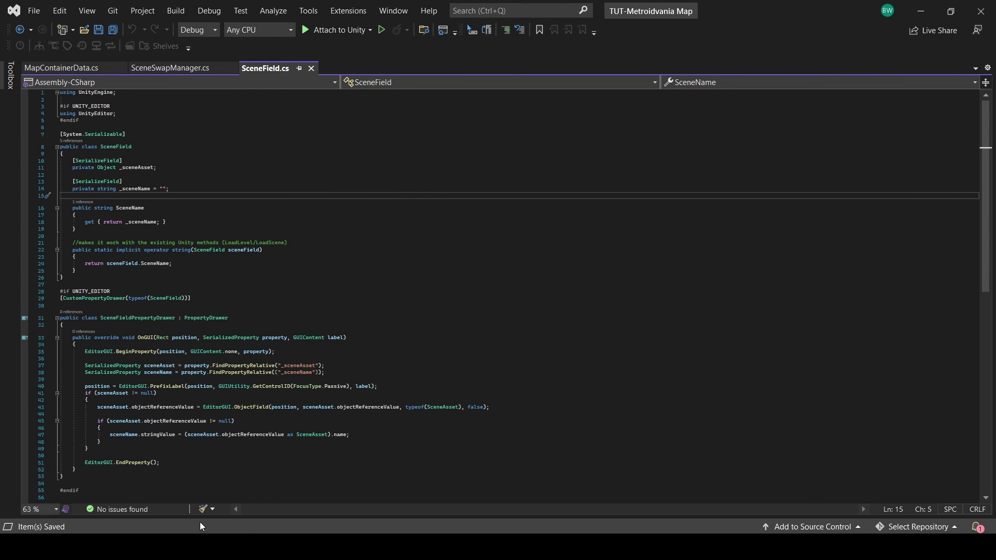
{"action": "double_click", "coordinate": [179, 251]}
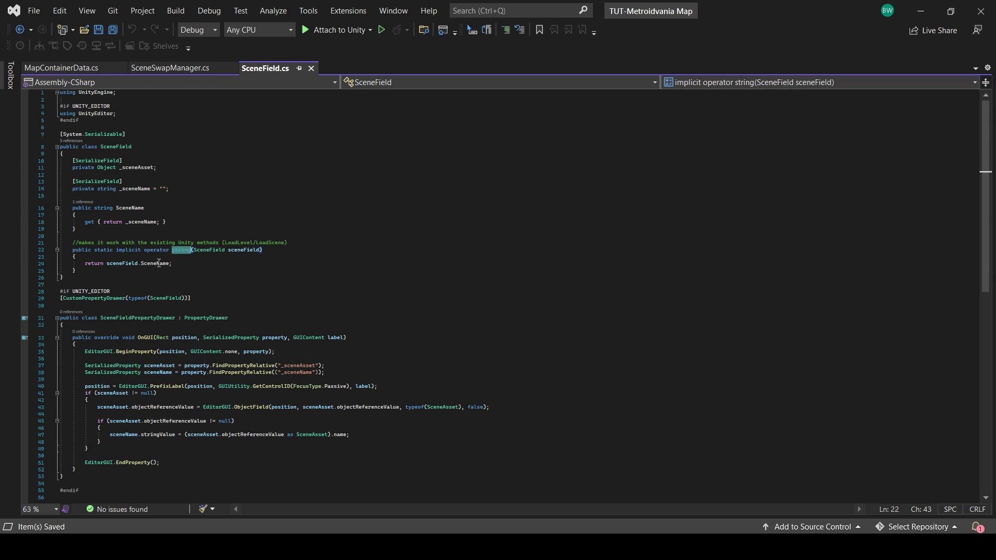
{"action": "left_click", "coordinate": [158, 263]}
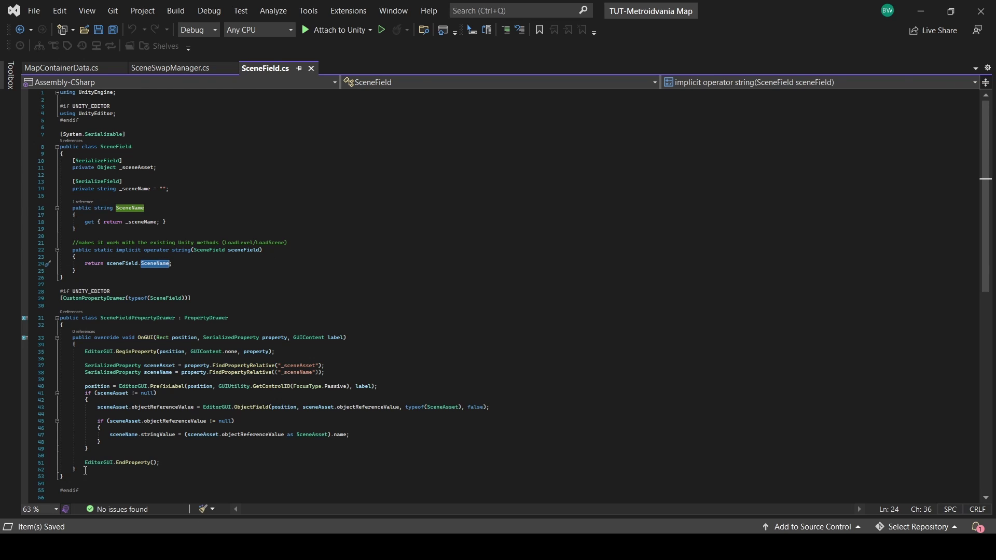
{"action": "left_click_drag", "start_coordinate": [86, 475], "coordinate": [228, 310]}
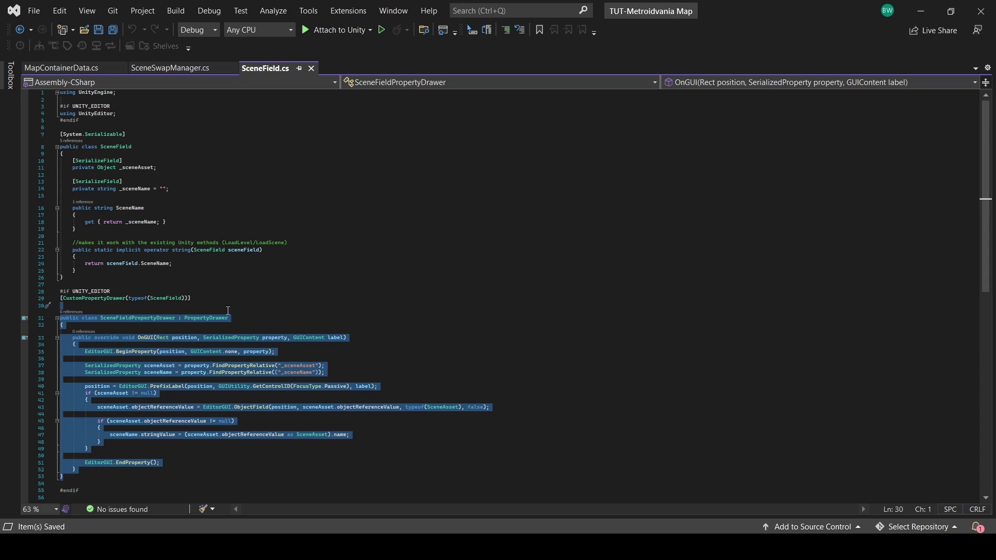
{"action": "left_click", "coordinate": [453, 273]}
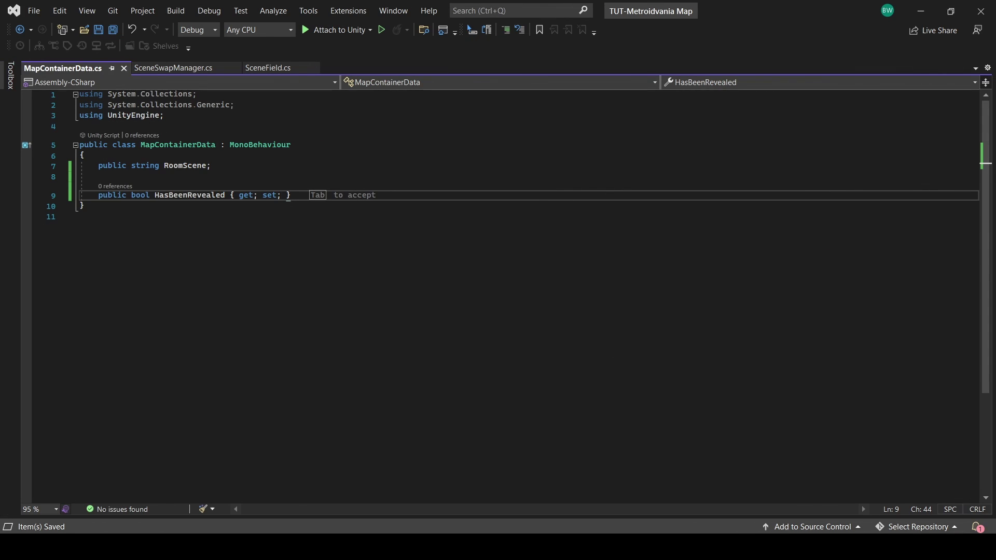
{"action": "double_click", "coordinate": [145, 165]}
{"action": "type", "text": "Scenef"}
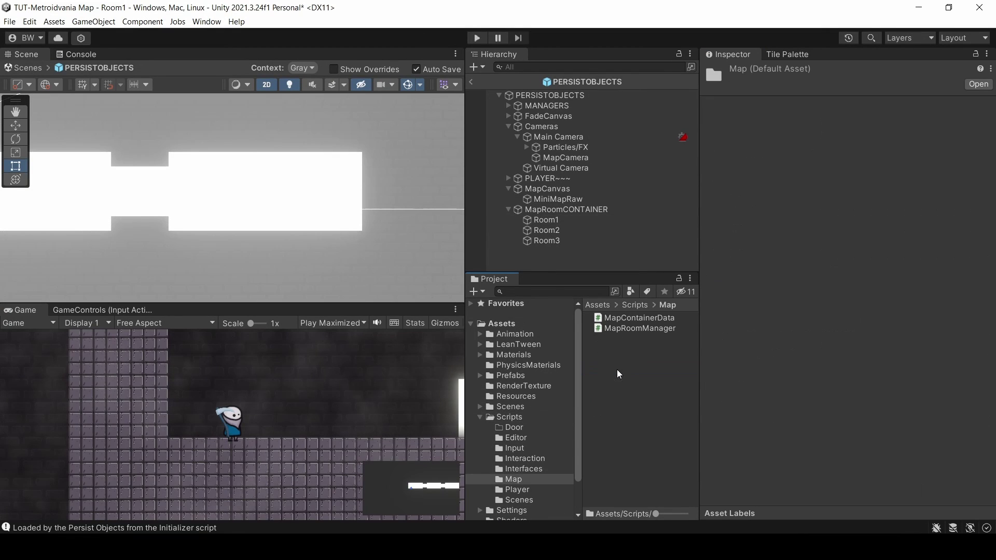
- Add the MapContainerData script to Room1, Room2 and Room3 under MapRoomCONTAINER together
{"action": "left_click", "coordinate": [552, 220]}
{"action": "left_click", "coordinate": [552, 242], "text": "shift"}
{"action": "left_click_drag", "start_coordinate": [638, 318], "coordinate": [751, 501]}
- Assign the Room1, Room2 and Room3 scene assets as Room Scene on the tilemap objects of the same names
{"action": "left_click", "coordinate": [544, 220]}
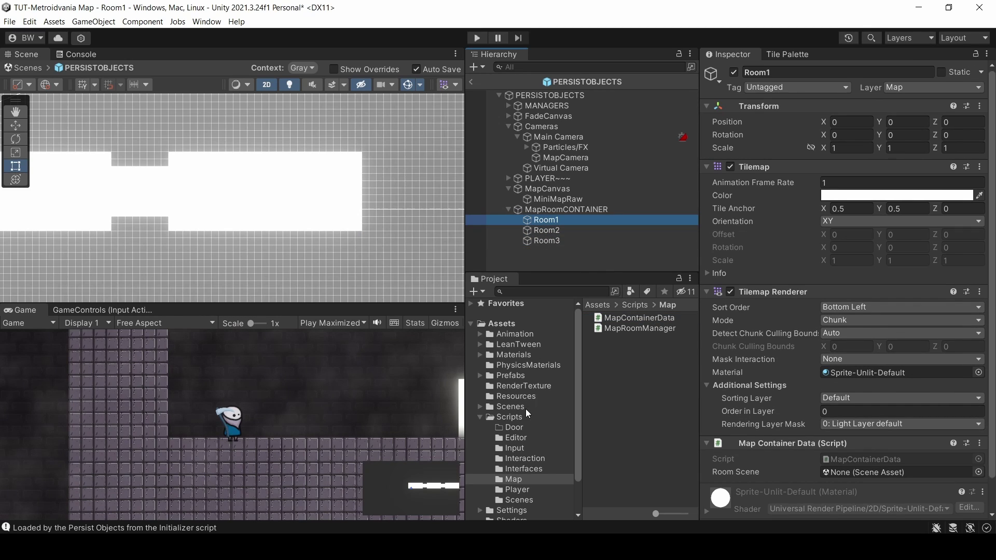
{"action": "left_click", "coordinate": [511, 407]}
{"action": "left_click_drag", "start_coordinate": [617, 329], "coordinate": [851, 472]}
{"action": "left_click", "coordinate": [544, 230]}
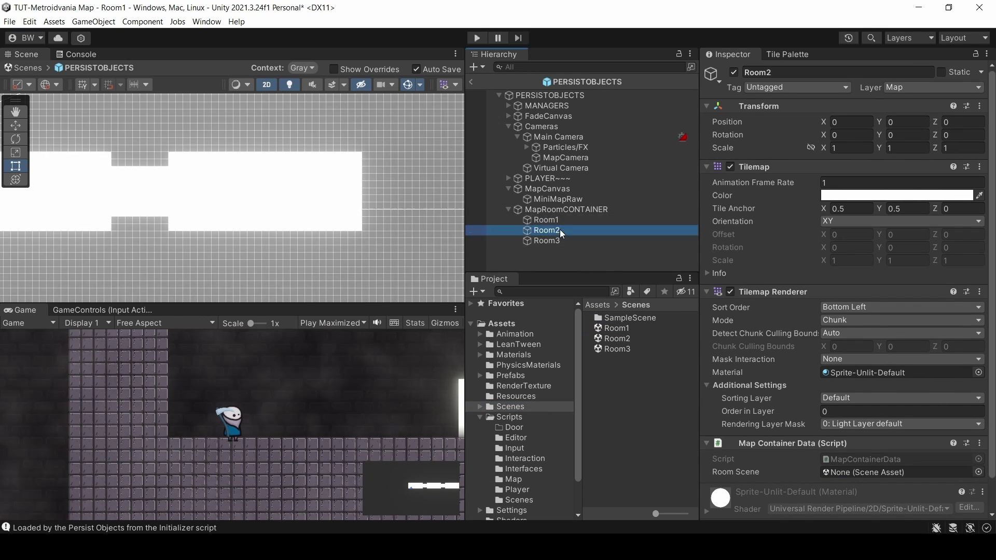
{"action": "left_click_drag", "start_coordinate": [617, 339], "coordinate": [843, 478]}
{"action": "left_click", "coordinate": [544, 240]}
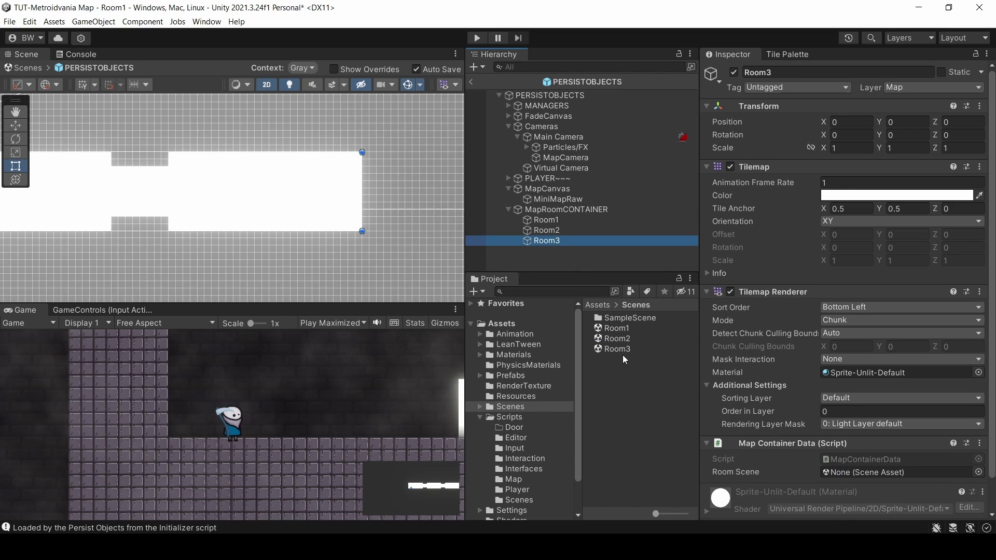
{"action": "left_click_drag", "start_coordinate": [616, 349], "coordinate": [838, 473]}
- Open the MapRoomManager script and declare public static MapRoomManager instance in its class
{"action": "left_click", "coordinate": [514, 479]}
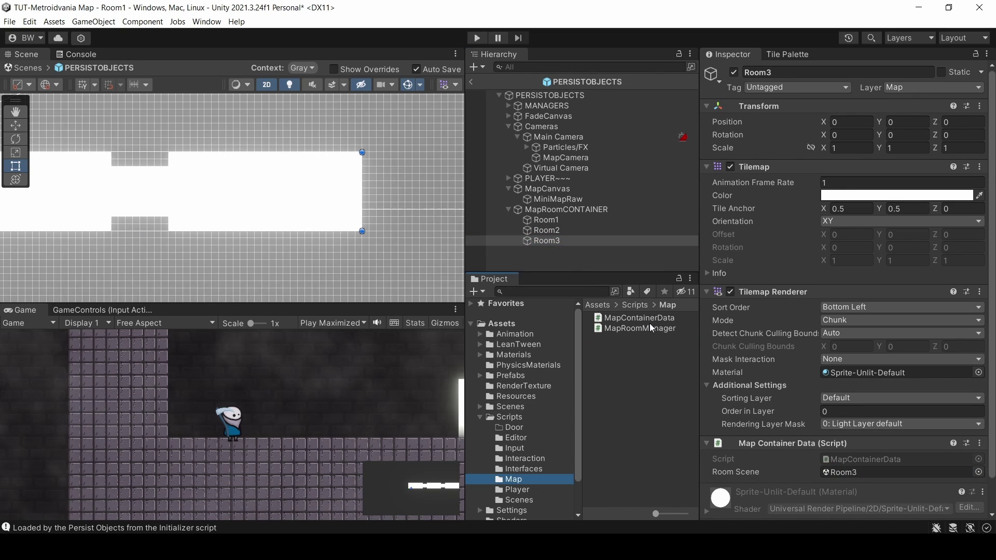
{"action": "left_click", "coordinate": [639, 329]}
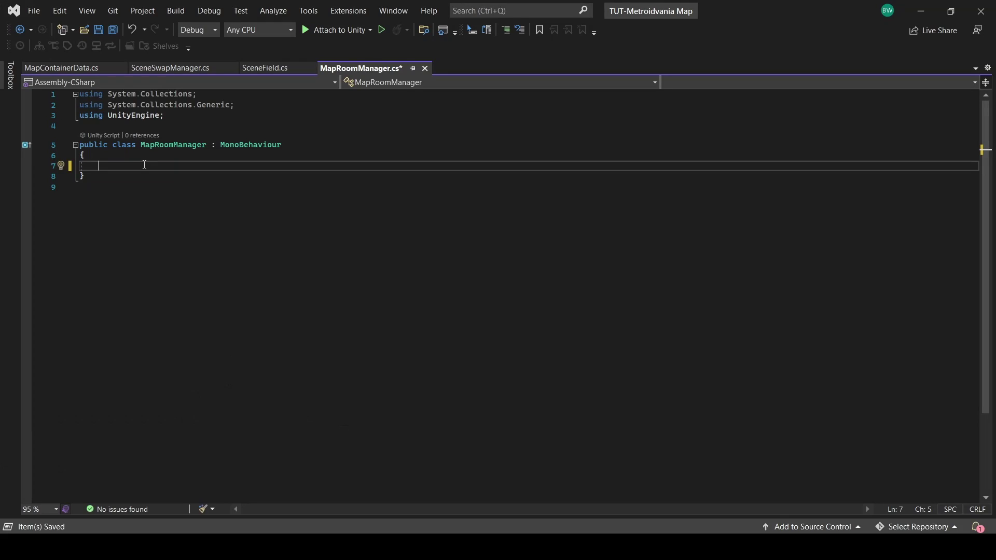
{"action": "type", "text": "public static MapR"}
{"action": "key", "text": "Tab"}
{"action": "key", "text": "Tab"}
{"action": "key", "text": "Return"}
{"action": "key", "text": "Return"}
- Add a private Awake method that sets instance = this when instance is null
{"action": "type", "text": "awake"}
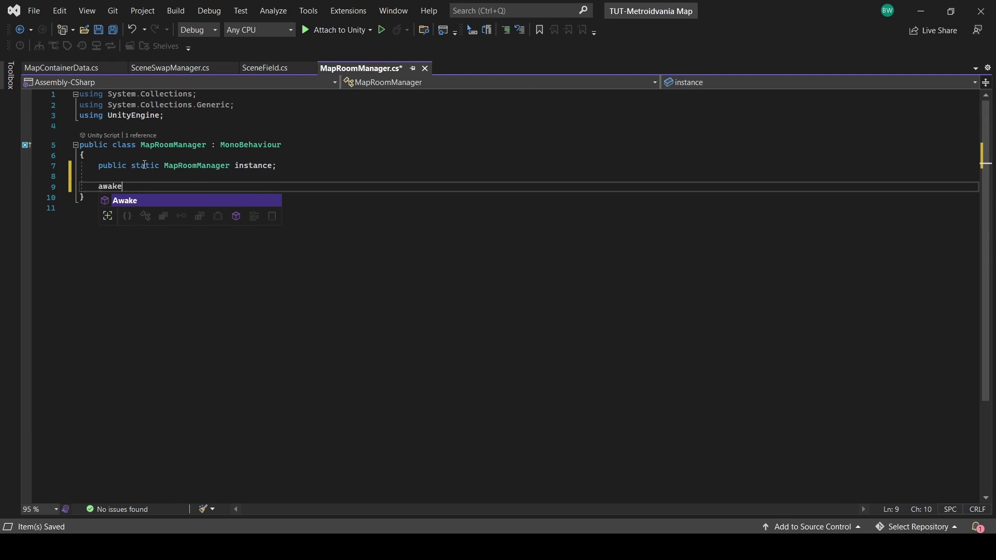
{"action": "key", "text": "Tab"}
{"action": "type", "text": "if"}
{"action": "key", "text": "Tab"}
{"action": "key", "text": "Return"}
{"action": "type", "text": "{"}
{"action": "key", "text": "Return"}
{"action": "type", "text": "instance = this;"}
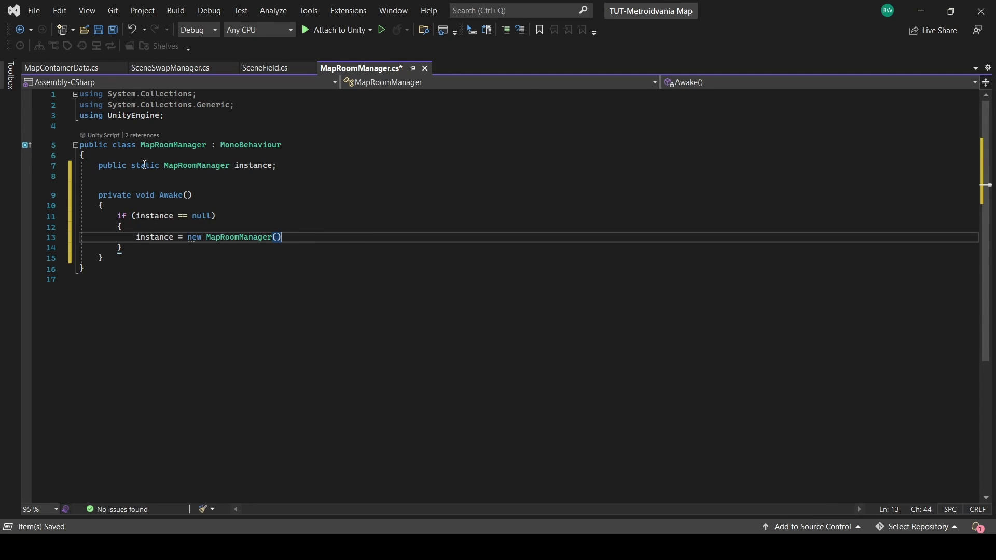
- Declare a private MapContainerData[] field named _rooms below the static instance in MapRoomManager
{"action": "left_click", "coordinate": [302, 167]}
{"action": "key", "text": "Return"}
{"action": "key", "text": "Return"}
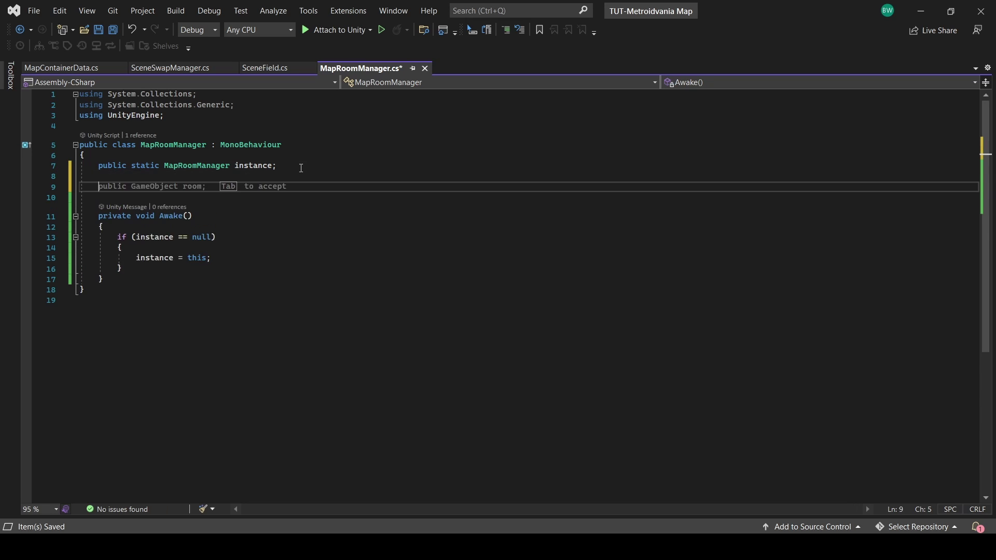
{"action": "type", "text": "private MapContainerData[] _rooms"}
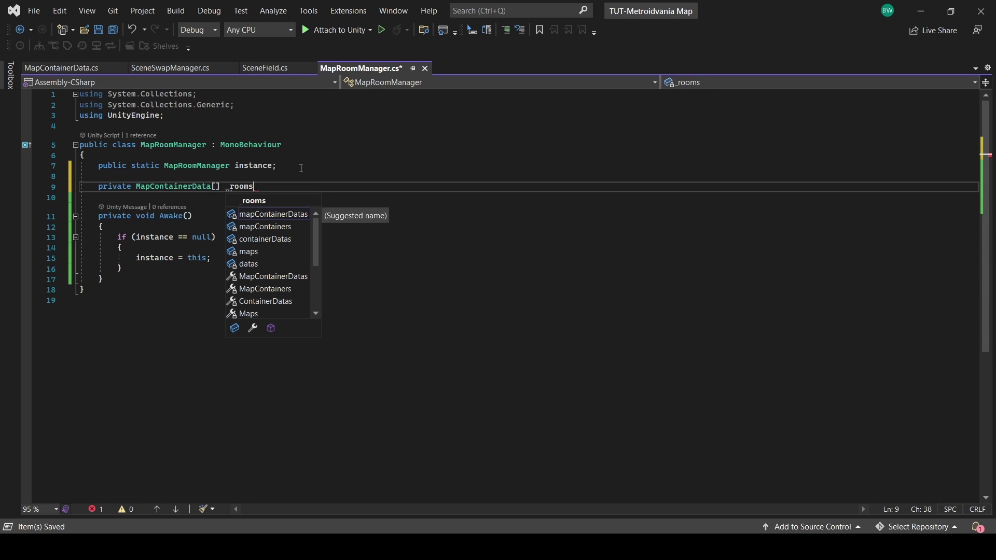
{"action": "key", "text": "Tab"}
{"action": "type", "text": ";"}
- At the end of Awake, assign _rooms = GetComponentsInChildren<MapContainerData>(true)
{"action": "key", "text": "Down"}
{"action": "key", "text": "Down"}
{"action": "key", "text": "Down"}
{"action": "key", "text": "Down"}
{"action": "key", "text": "Down"}
{"action": "key", "text": "Down"}
{"action": "key", "text": "Down"}
{"action": "key", "text": "Return"}
{"action": "key", "text": "Return"}
{"action": "type", "text": "_roo"}
{"action": "key", "text": "Tab"}
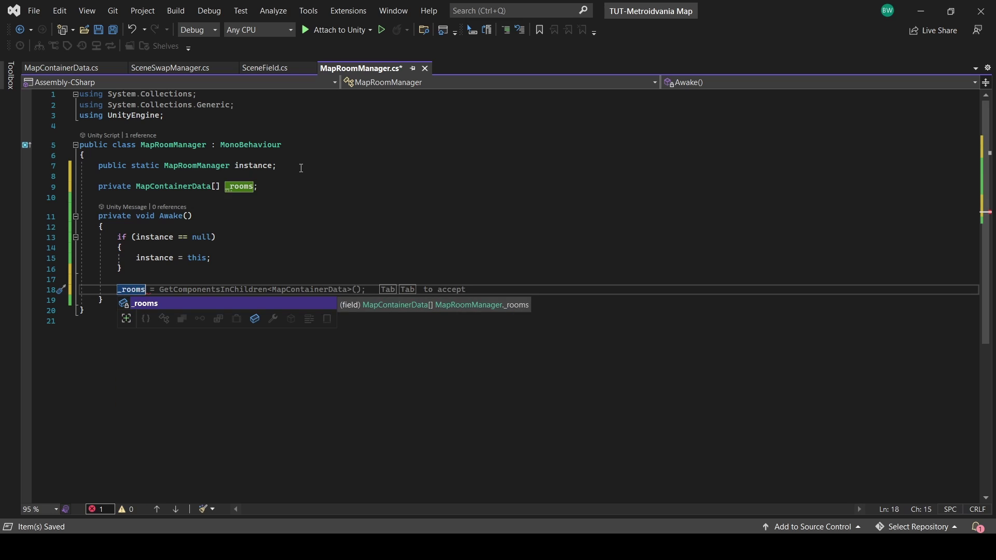
{"action": "key", "text": "Tab"}
{"action": "key", "text": "Left"}
{"action": "key", "text": "Left"}
{"action": "type", "text": "true"}
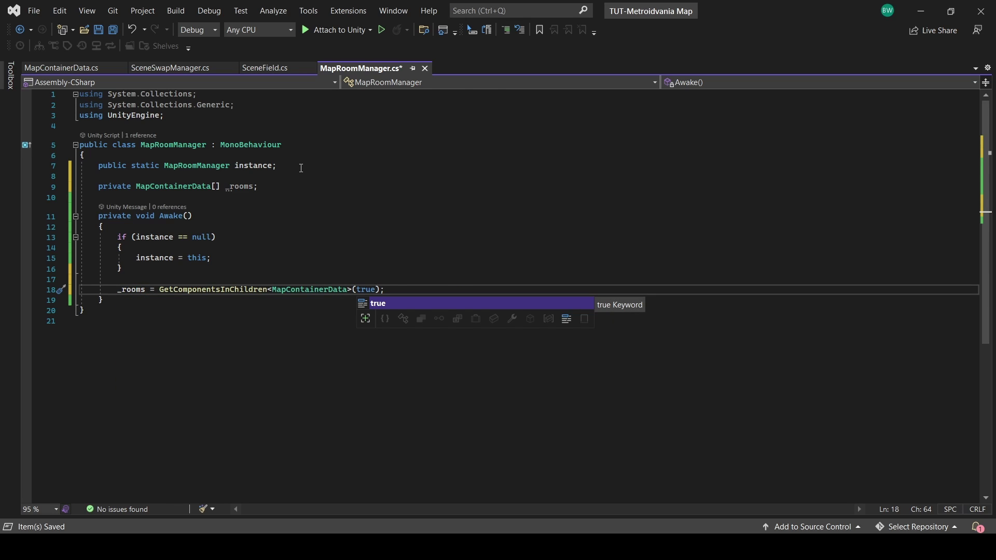
{"action": "left_click", "coordinate": [403, 249]}
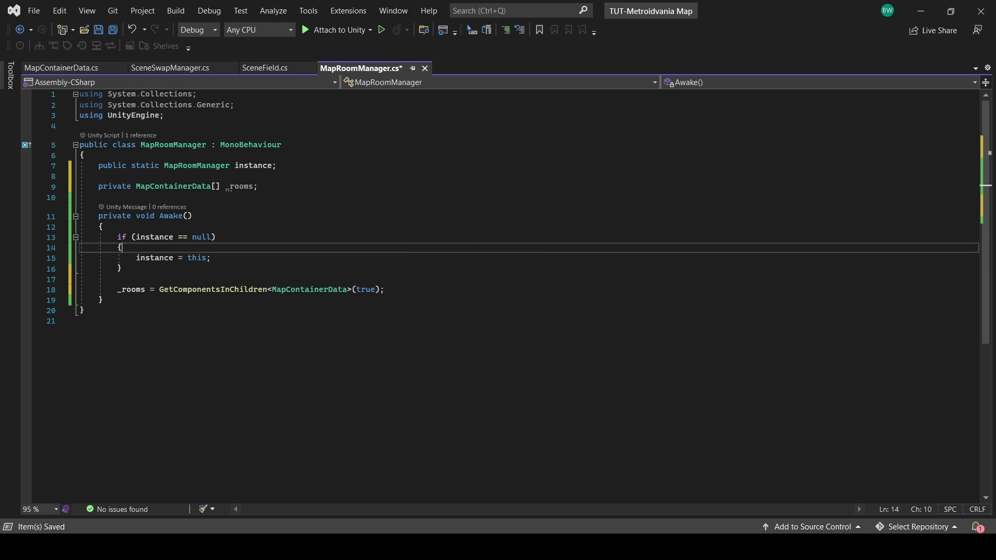
- Add an empty public void RevealRoom() method below Awake
{"action": "left_click", "coordinate": [329, 304]}
{"action": "key", "text": "Return"}
{"action": "key", "text": "Return"}
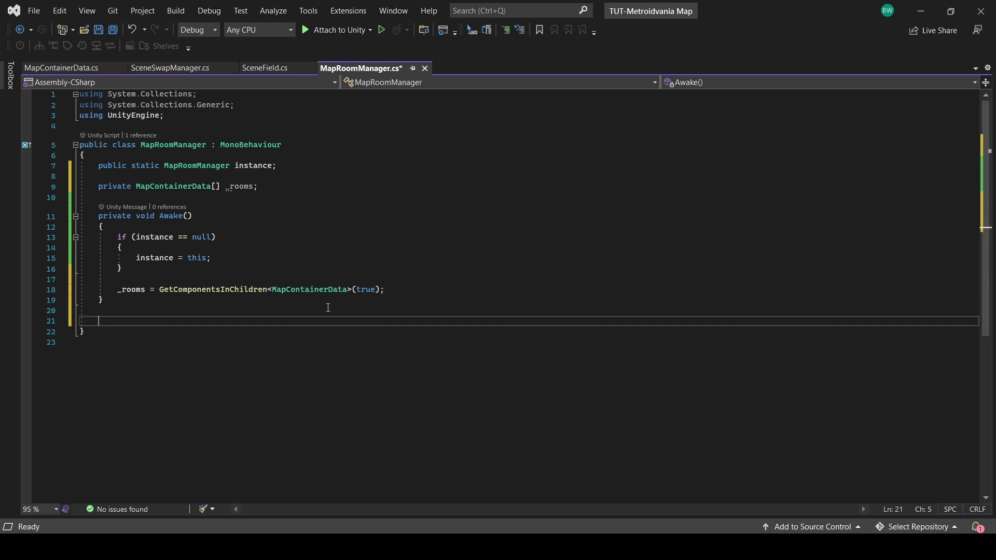
{"action": "type", "text": "public void RevealRoom"}
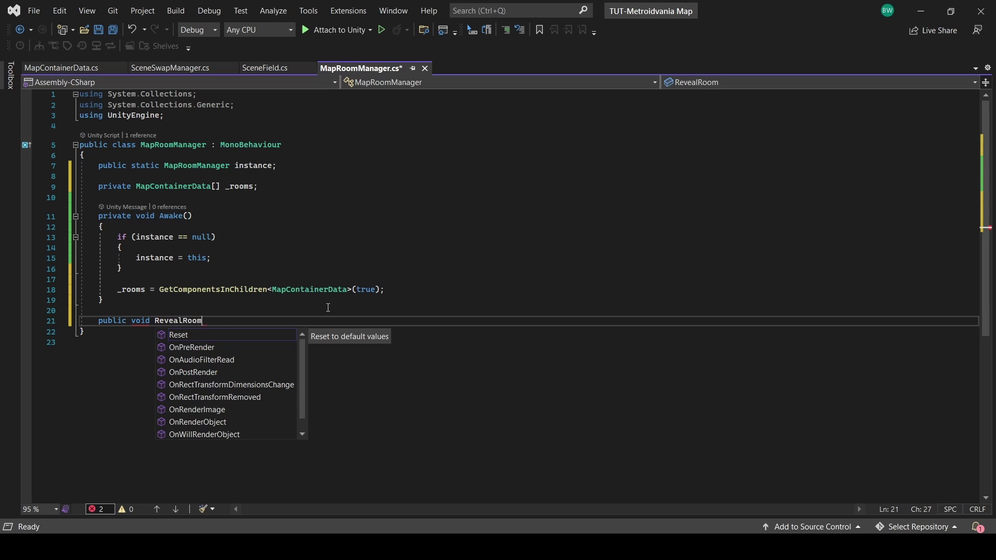
{"action": "type", "text": "("}
{"action": "key", "text": "Return"}
{"action": "type", "text": "{"}
{"action": "key", "text": "Return"}
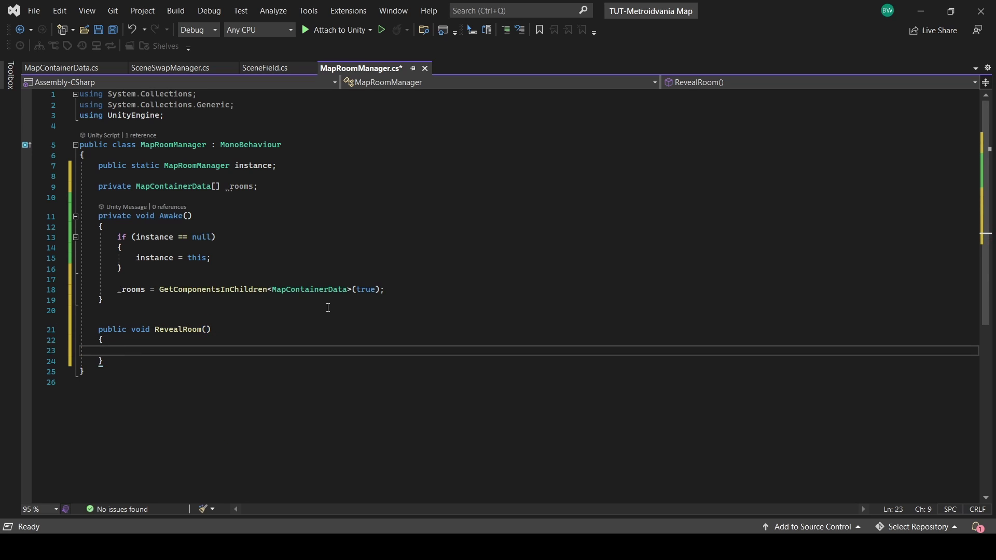
- In RevealRoom, store SceneManager.GetActiveScene().name in a string newLoadedScene, and add the using UnityEngine.SceneManagement directive
{"action": "type", "text": "string newLoadedScene ="}
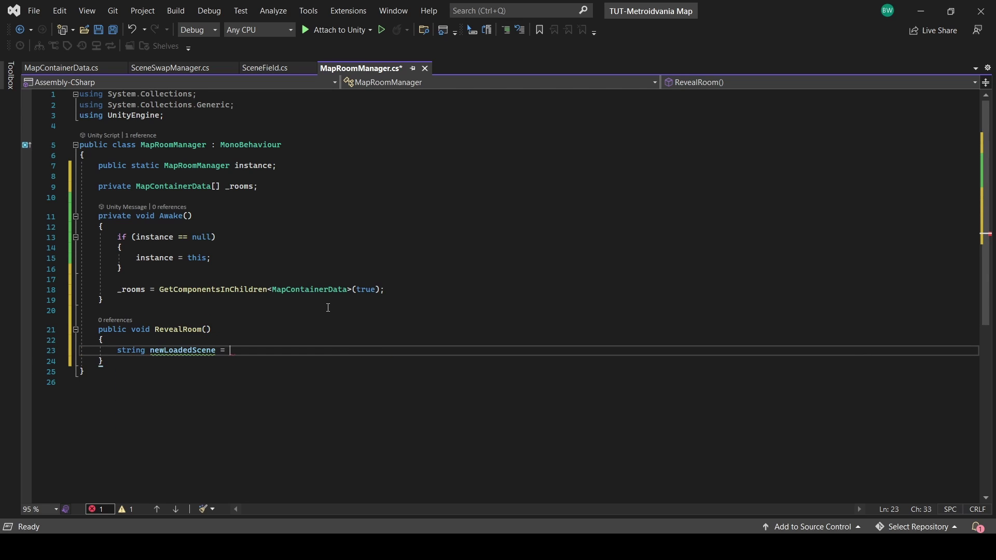
{"action": "left_click", "coordinate": [174, 117]}
{"action": "key", "text": "Return"}
{"action": "type", "text": "using UnityEngine.SceneManagement;"}
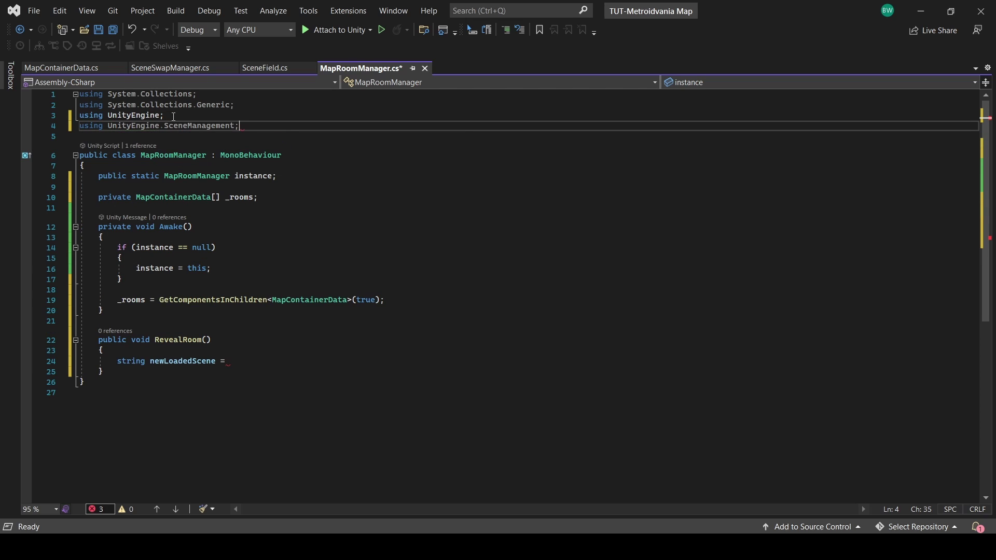
{"action": "left_click", "coordinate": [236, 364]}
{"action": "type", "text": "SceneManager.GetAc"}
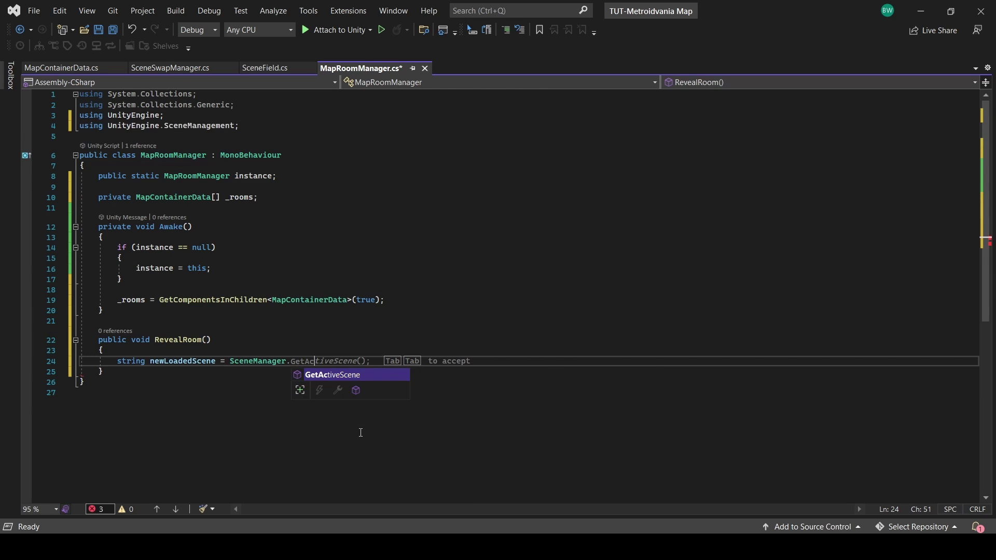
{"action": "type", "text": "tiveScene().name;"}
- Add a for loop in RevealRoom that runs i from 0 while i < _rooms.Length
{"action": "key", "text": "Return"}
{"action": "key", "text": "Return"}
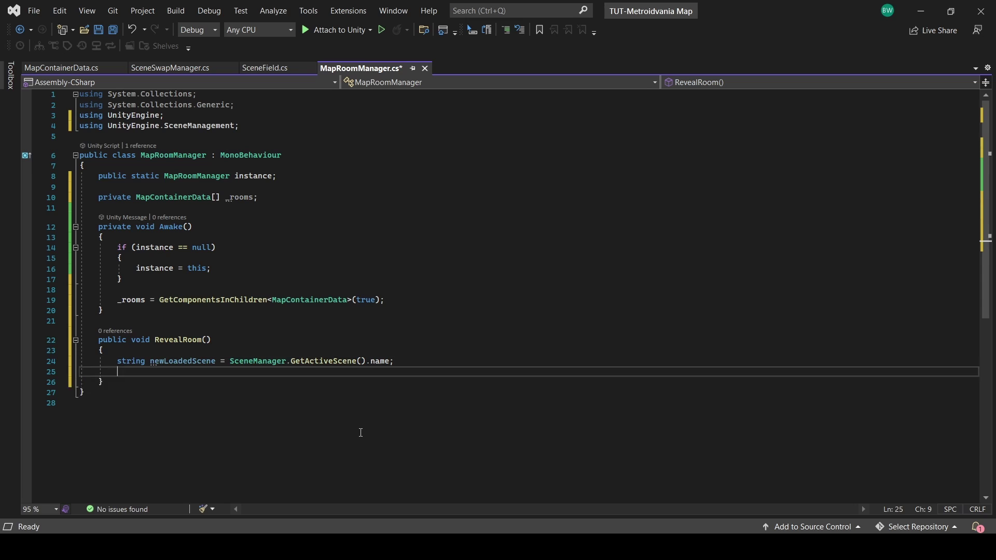
{"action": "type", "text": "for"}
{"action": "key", "text": "Tab"}
{"action": "key", "text": "Tab"}
{"action": "key", "text": "Tab"}
{"action": "type", "text": "_rooms.Length"}
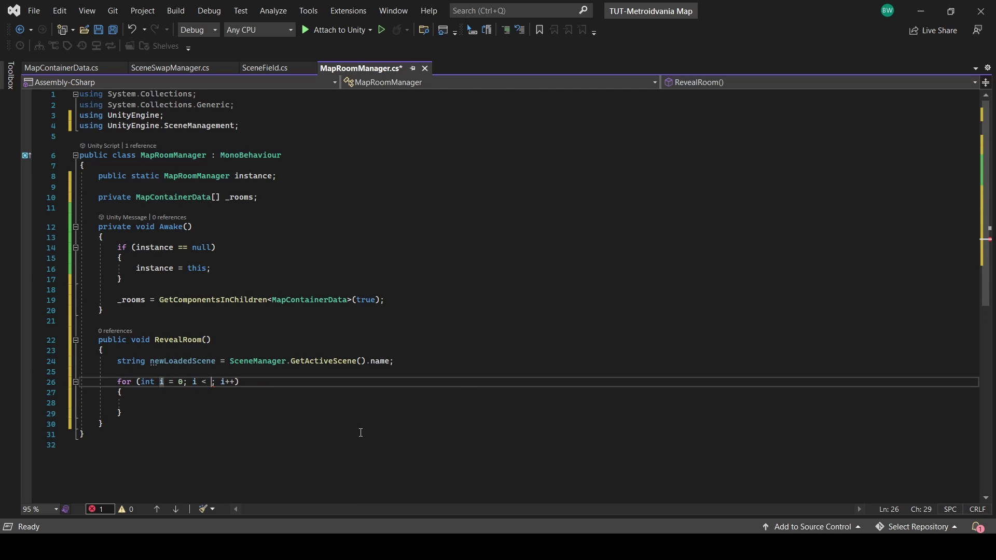
- Inside the loop, add an if requiring _rooms[i].RoomScene.SceneName == newLoadedScene && !_rooms[i].HasBeenRevealed
{"action": "key", "text": "Return"}
{"action": "type", "text": "if (_rooms[i]."}
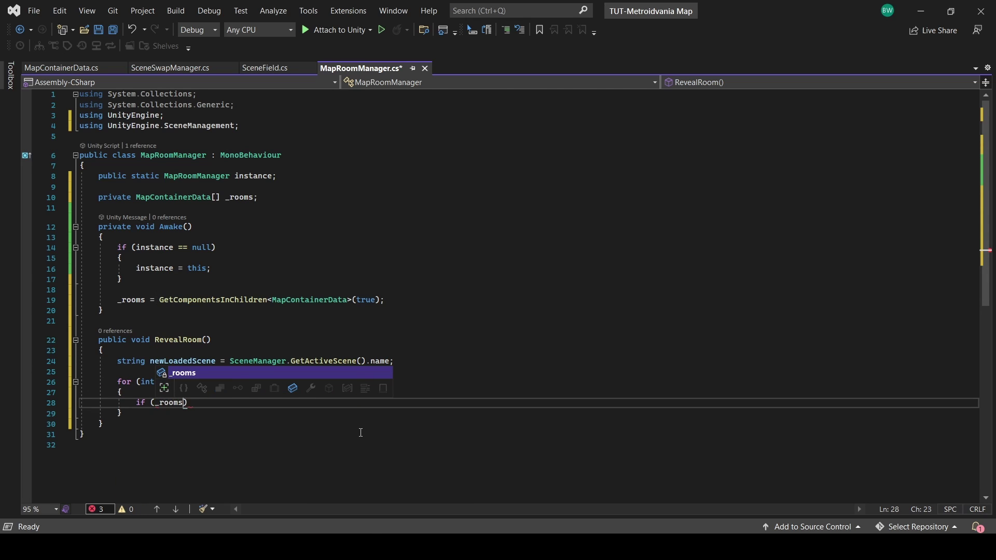
{"action": "type", "text": "RoomScene.SceneName"}
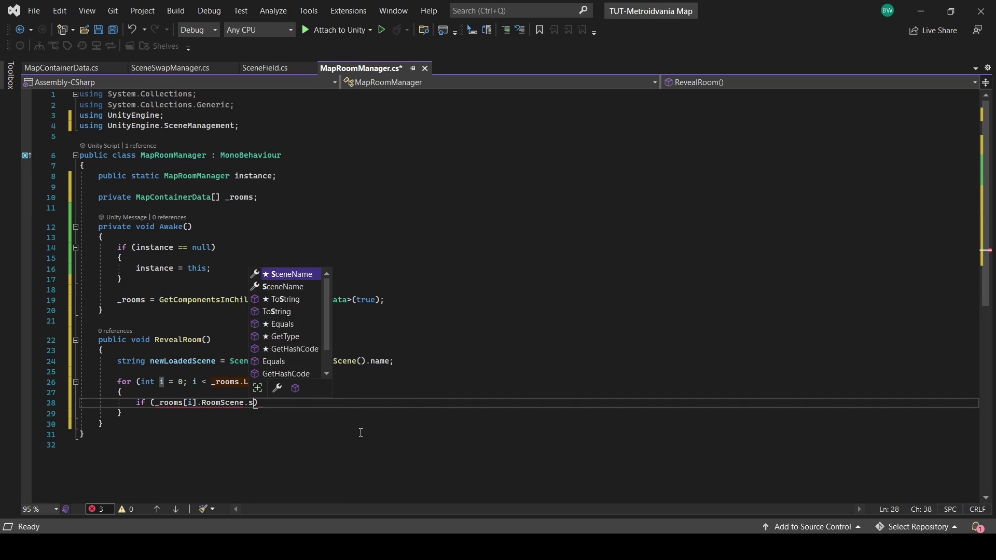
{"action": "type", "text": " == newLoadedScene &&"}
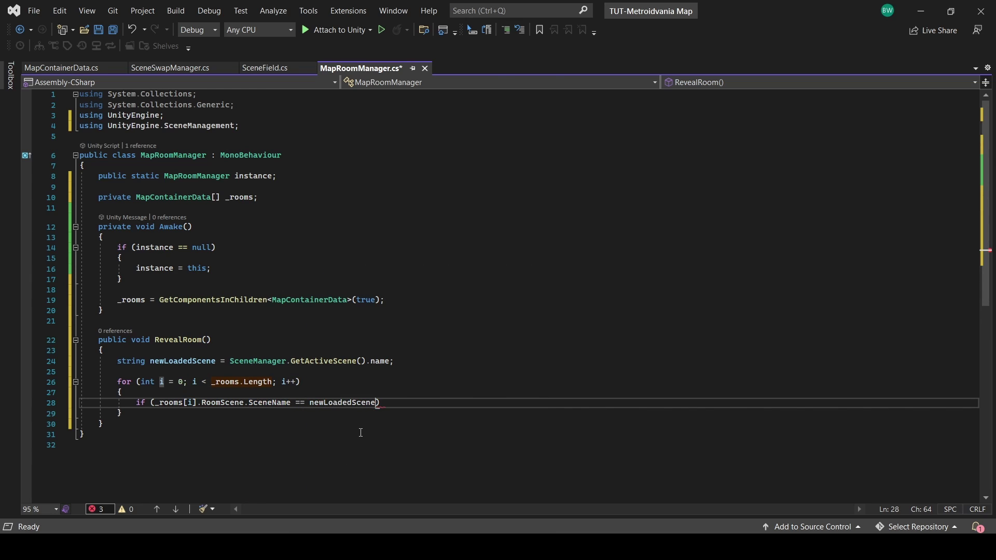
{"action": "type", "text": " !_rooms[i]."}
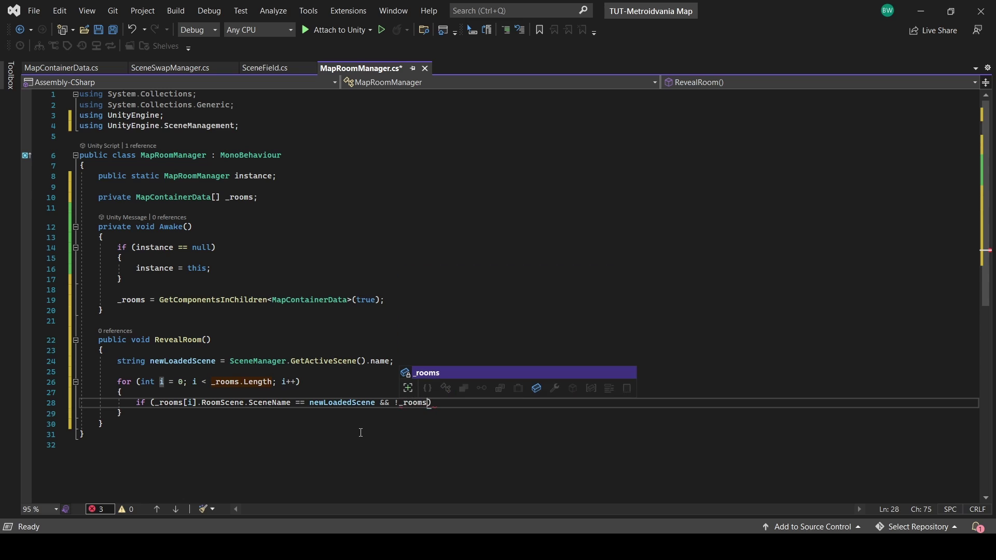
{"action": "type", "text": "HasBeenRevealed)"}
{"action": "key", "text": "Return"}
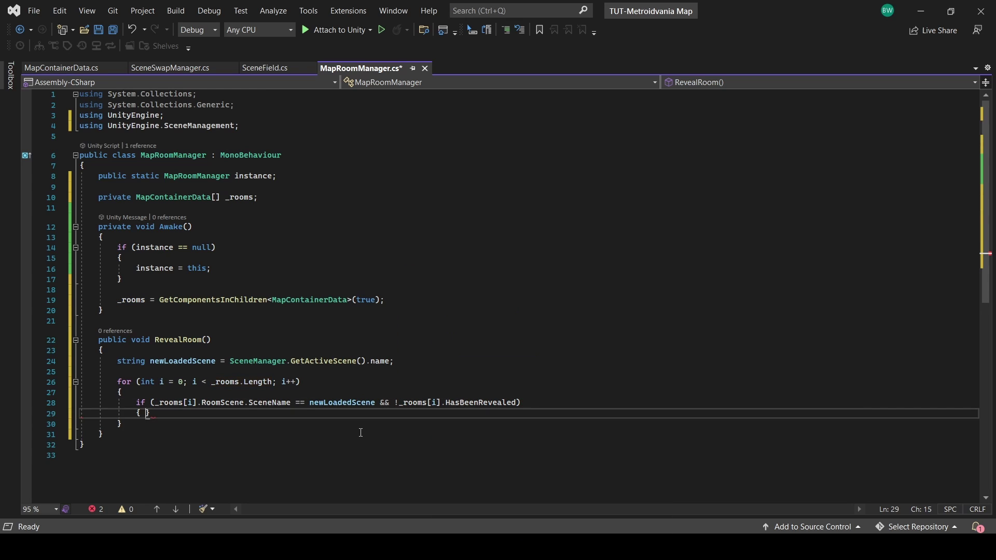
- Give the if statement a body that calls _rooms[i].gameObject.SetActive(true)
{"action": "type", "text": "{"}
{"action": "key", "text": "Return"}
{"action": "type", "text": "_rooms[i].gameObject.SetActive(f);"}
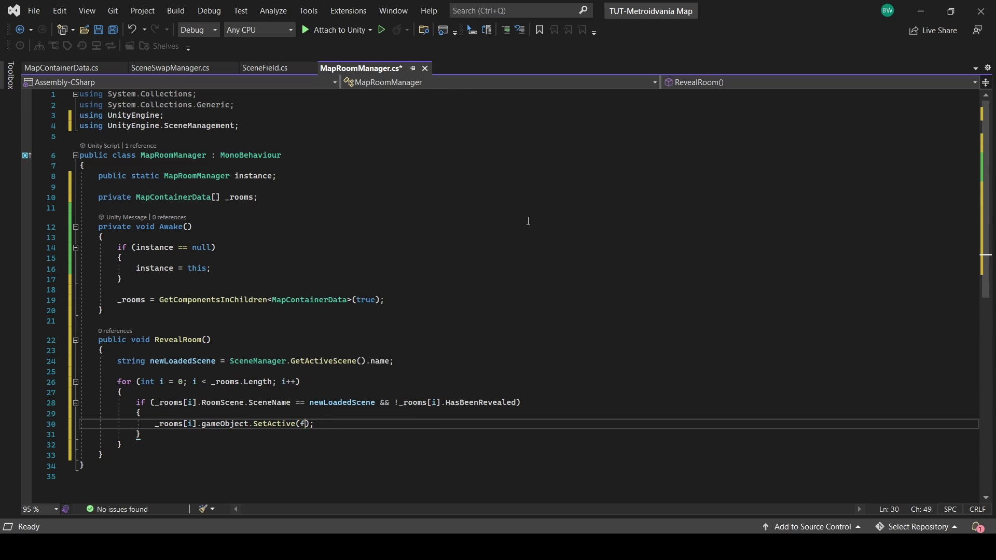
{"action": "key", "text": "BackSpace"}
{"action": "type", "text": "true);"}
{"action": "key", "text": "End"}
{"action": "key", "text": "Return"}
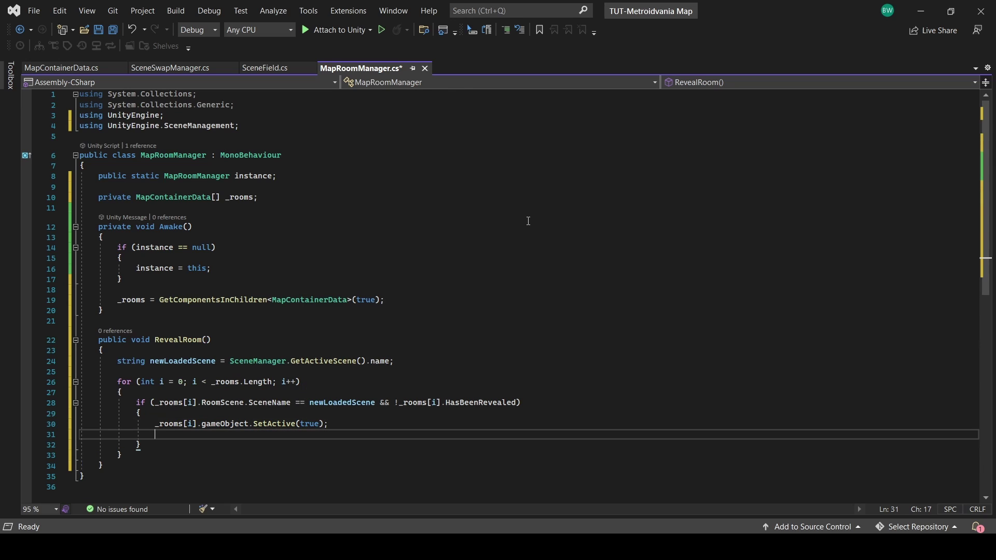
- Set _rooms[i].HasBeenRevealed = true in the if block, follow it with a return statement, and save the script
{"action": "type", "text": "_rooms[i"}
{"action": "key", "text": "Tab"}
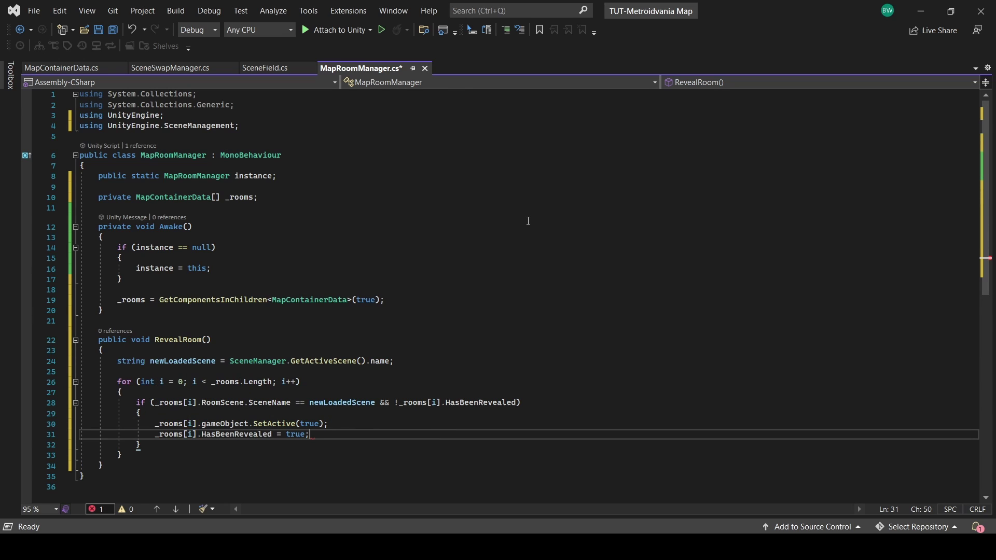
{"action": "key", "text": "Return"}
{"action": "key", "text": "Return"}
{"action": "type", "text": "return;"}
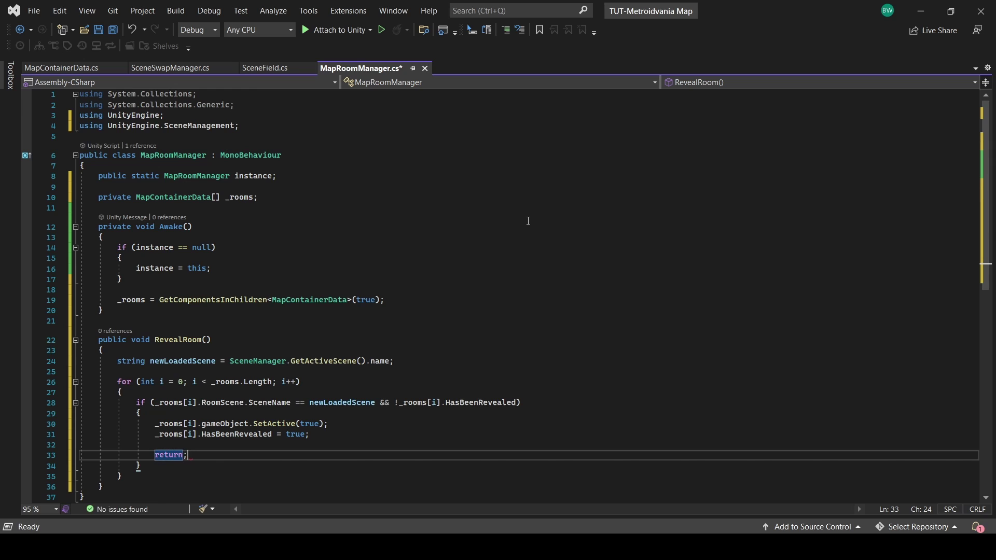
{"action": "key", "text": "ctrl+s"}
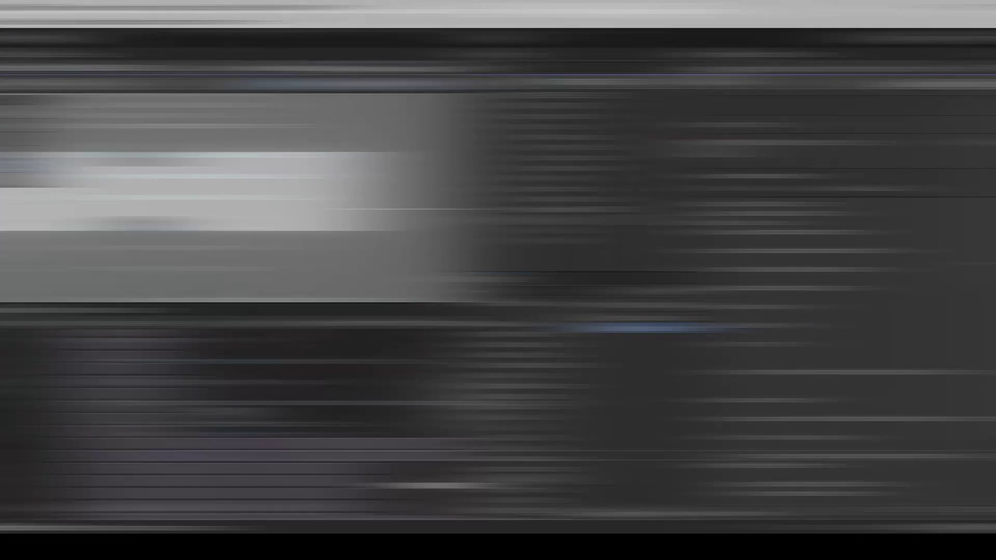
- In Unity, deactivate Room1, Room2 and Room3 together and attach the MapRoomManager script to MapRoomCONTAINER
{"action": "left_click", "coordinate": [546, 219]}
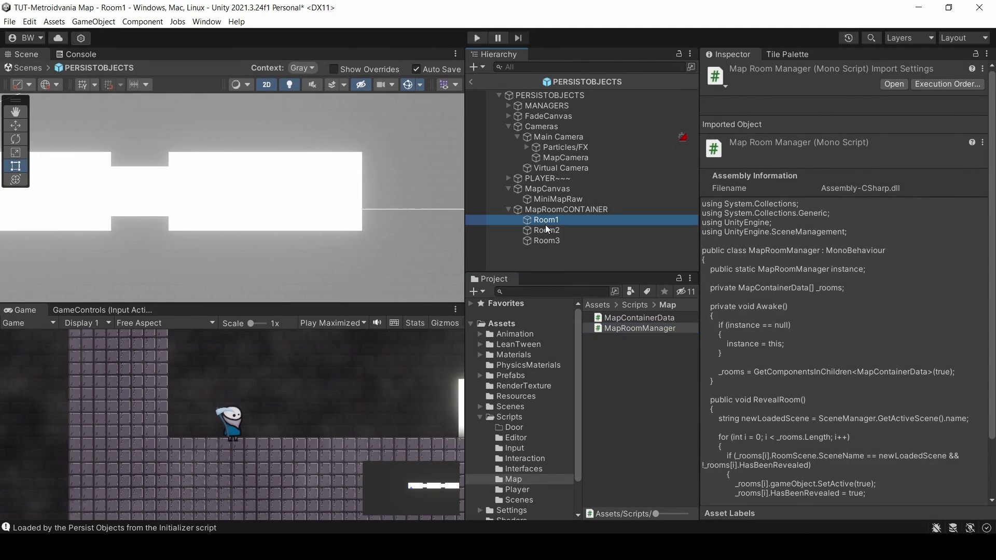
{"action": "left_click", "coordinate": [550, 241], "text": "shift"}
{"action": "left_click", "coordinate": [733, 72]}
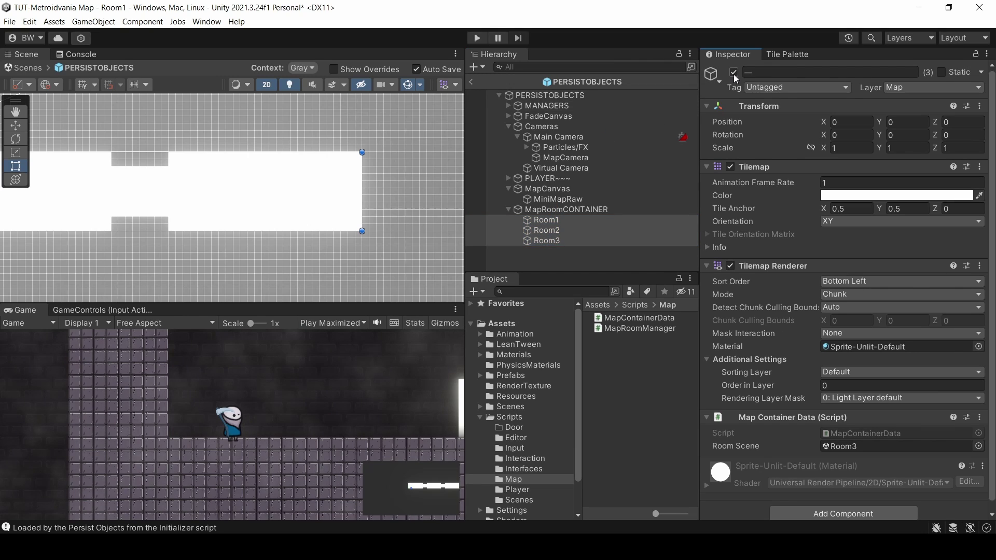
{"action": "left_click", "coordinate": [597, 210]}
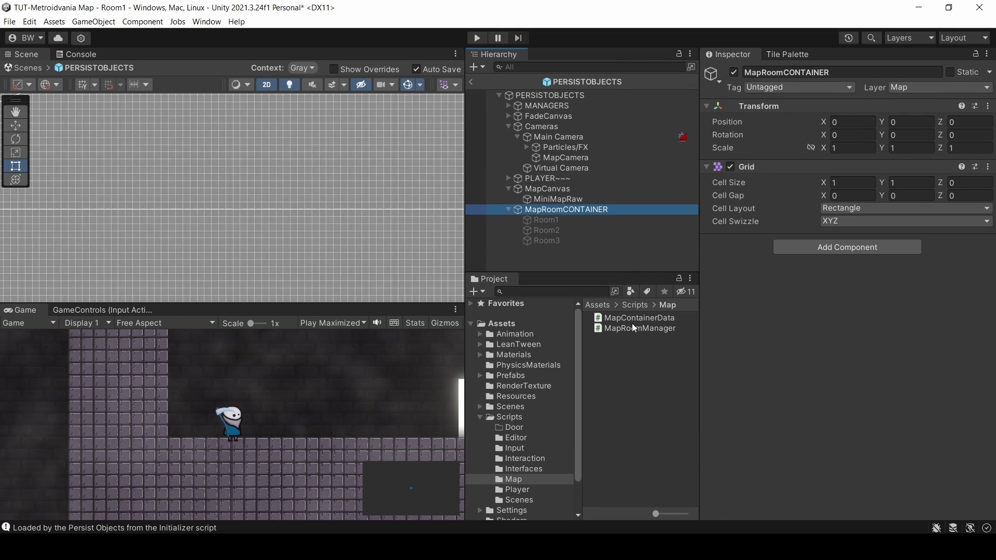
{"action": "left_click_drag", "start_coordinate": [633, 328], "coordinate": [778, 332]}
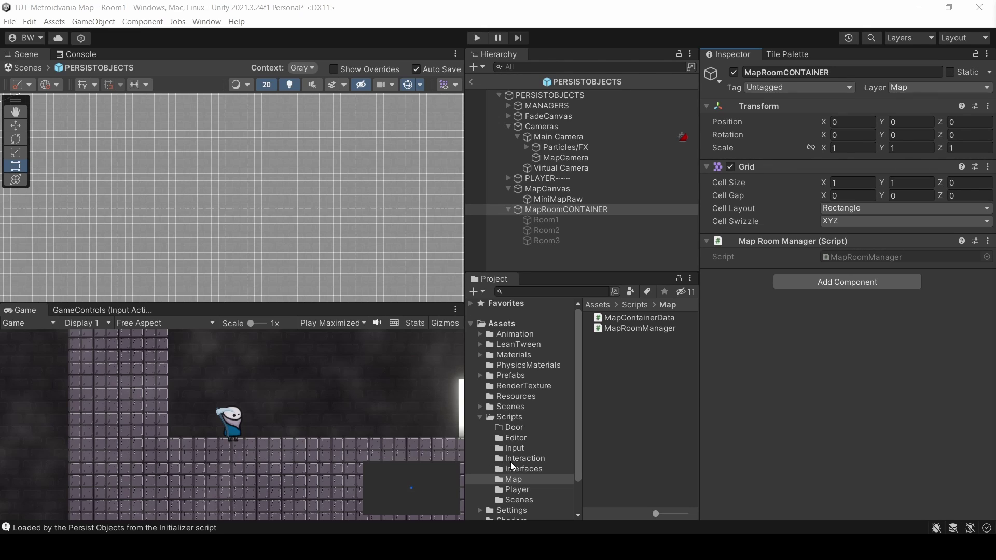
- Open the SceneSwapManager script from the Scenes scripts folder and examine its OnEnable and OnDisable subscriptions and the OnSceneLoded method
{"action": "left_click", "coordinate": [517, 501]}
{"action": "double_click", "coordinate": [655, 338]}
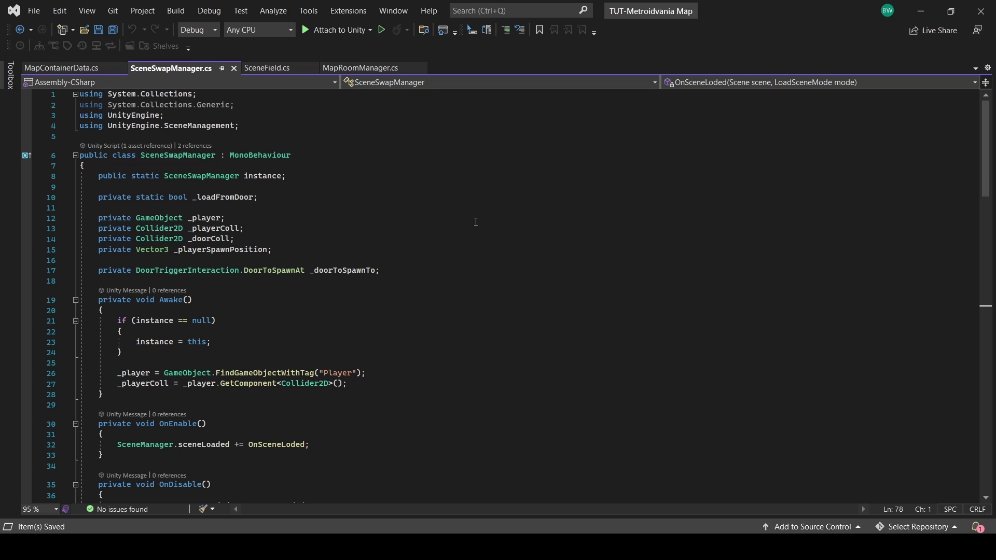
{"action": "scroll", "coordinate": [476, 223], "scroll_direction": "down", "scroll_amount": 3}
{"action": "left_click", "coordinate": [305, 350]}
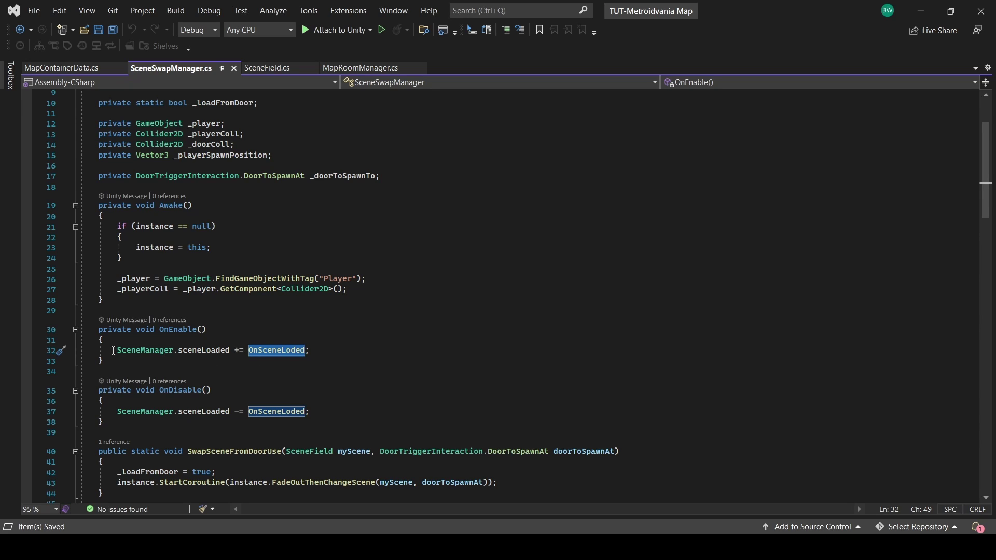
{"action": "left_click_drag", "start_coordinate": [99, 331], "coordinate": [120, 360]}
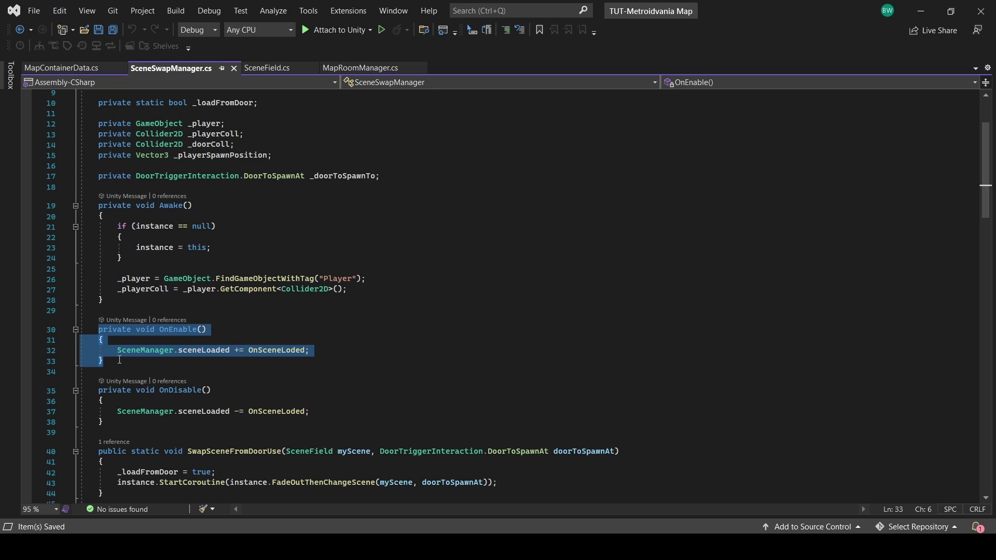
{"action": "left_click_drag", "start_coordinate": [98, 391], "coordinate": [103, 422]}
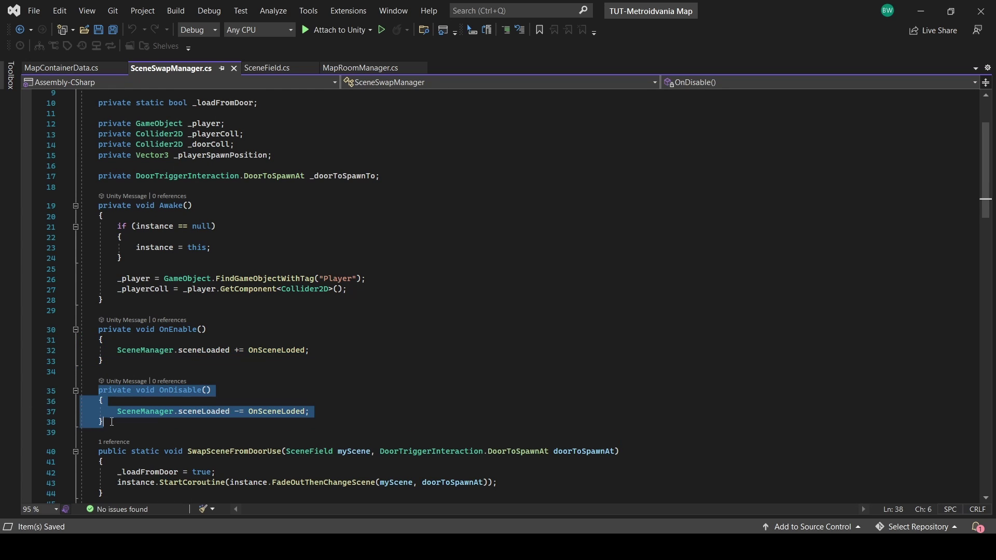
{"action": "double_click", "coordinate": [271, 352]}
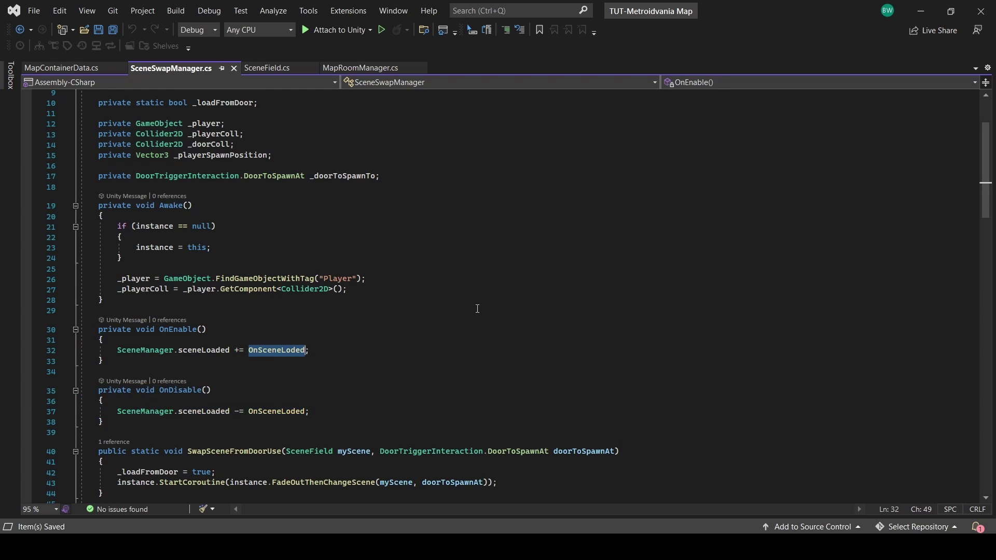
{"action": "scroll", "coordinate": [502, 307], "scroll_direction": "down", "scroll_amount": 13}
{"action": "scroll", "coordinate": [501, 307], "scroll_direction": "down", "scroll_amount": 3}
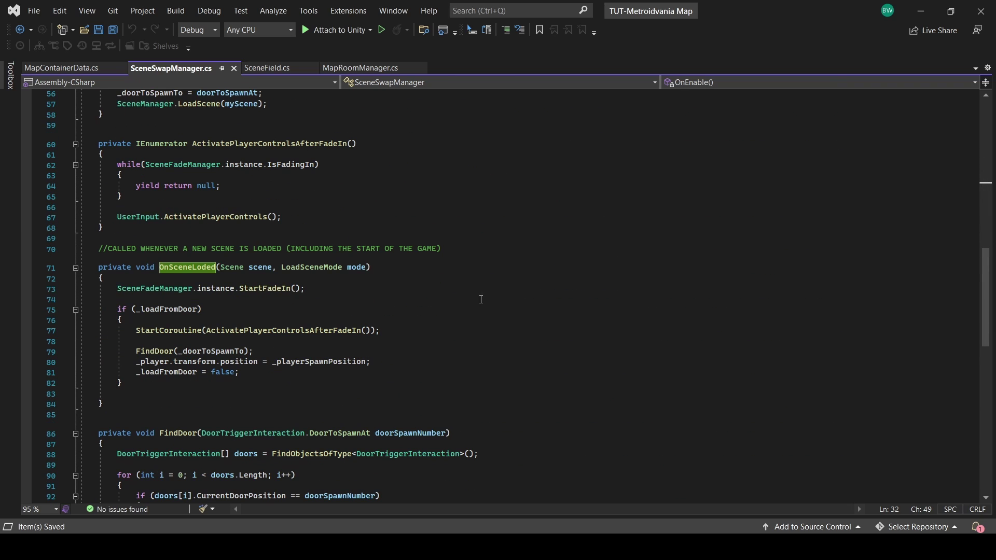
{"action": "left_click_drag", "start_coordinate": [220, 268], "coordinate": [368, 268]}
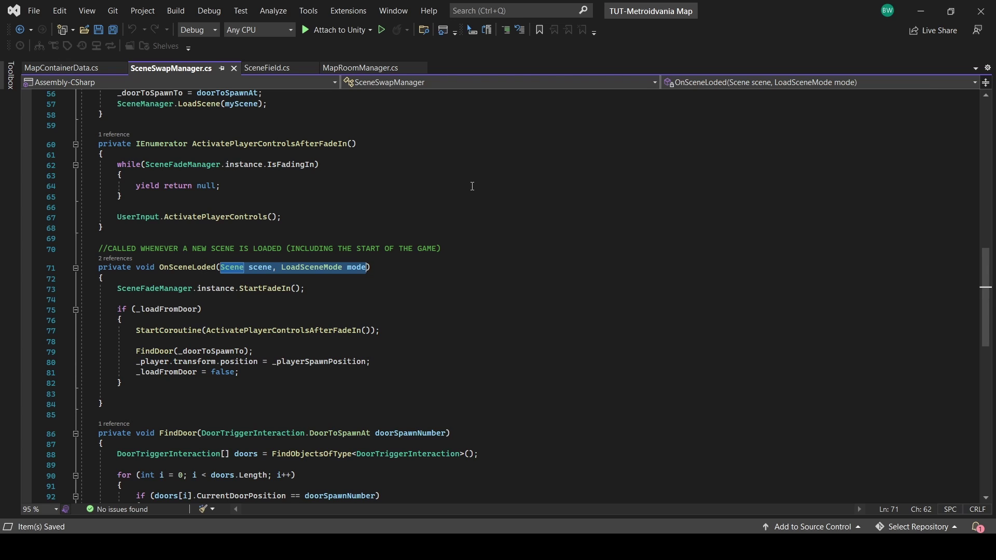
- Add a MapRoomManager.instance.RevealRoom() call after the _loadFromDoor block in OnSceneLoded and save the script
{"action": "left_click", "coordinate": [358, 383]}
{"action": "key", "text": "Return"}
{"action": "key", "text": "Return"}
{"action": "type", "text": "Mapr"}
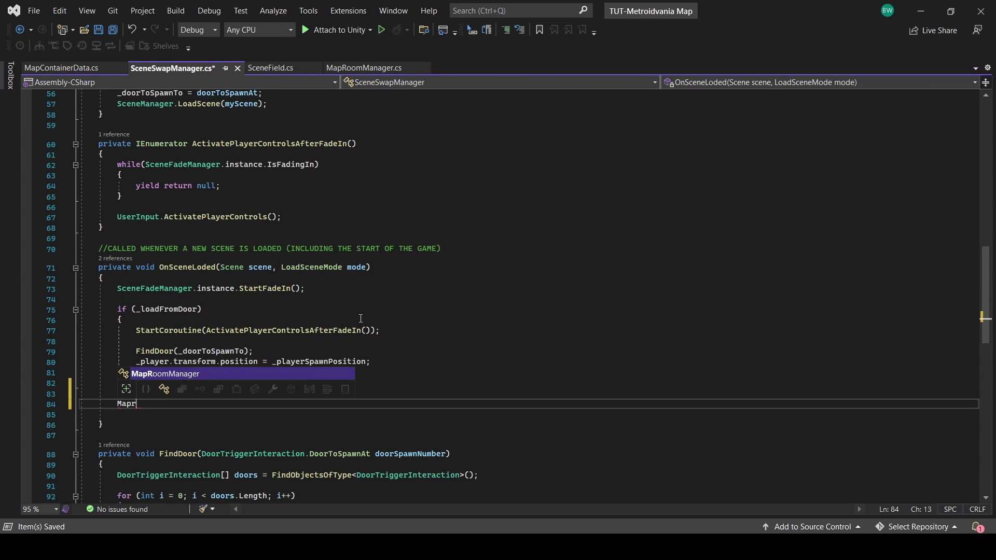
{"action": "type", "text": "oomManager.in"}
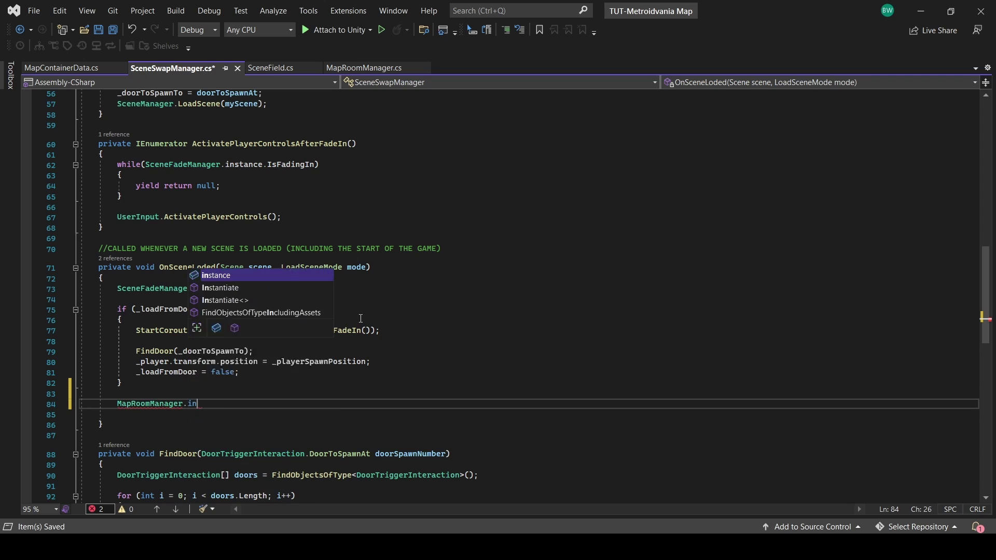
{"action": "key", "text": "Tab"}
{"action": "type", "text": ".reve"}
{"action": "key", "text": "Tab"}
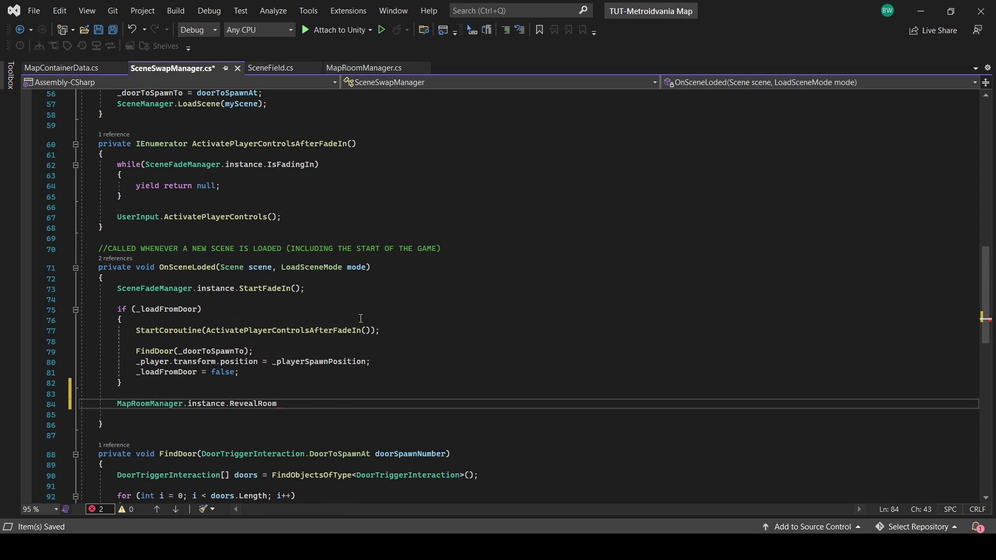
{"action": "type", "text": "();"}
{"action": "key", "text": "ctrl+s"}
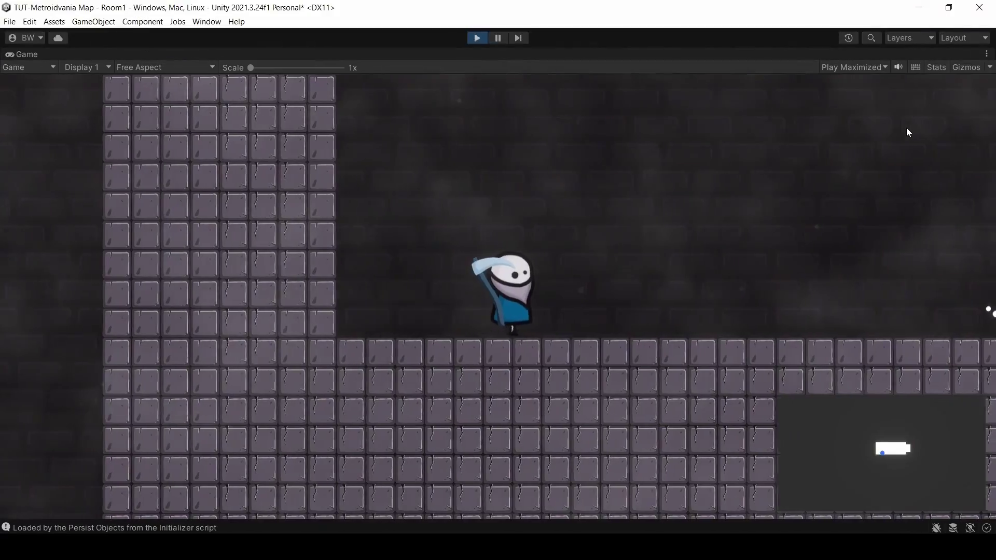
- Play-test the game in Unity by walking the character through the rooms to check the minimap reveal
{"action": "key", "text": "d"}
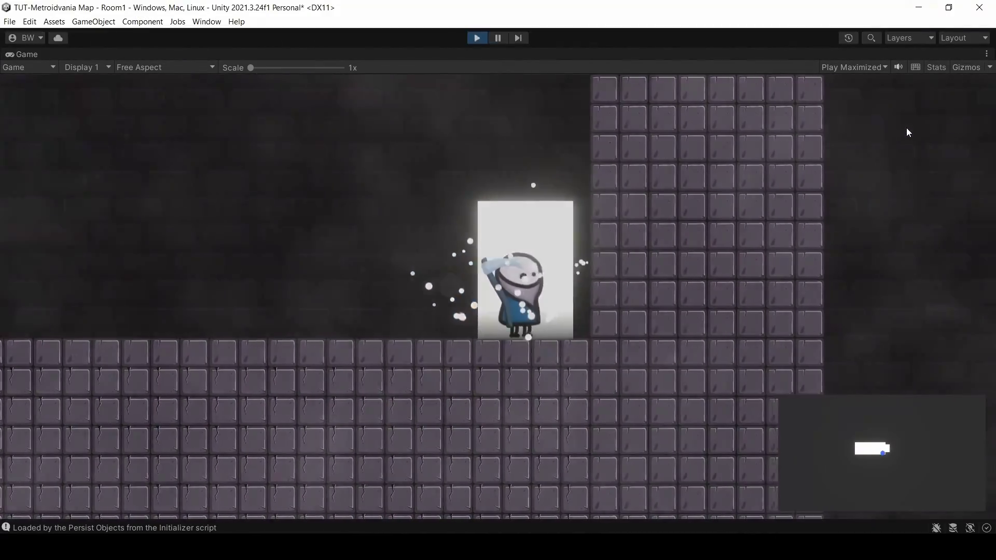
{"action": "key", "text": "d"}
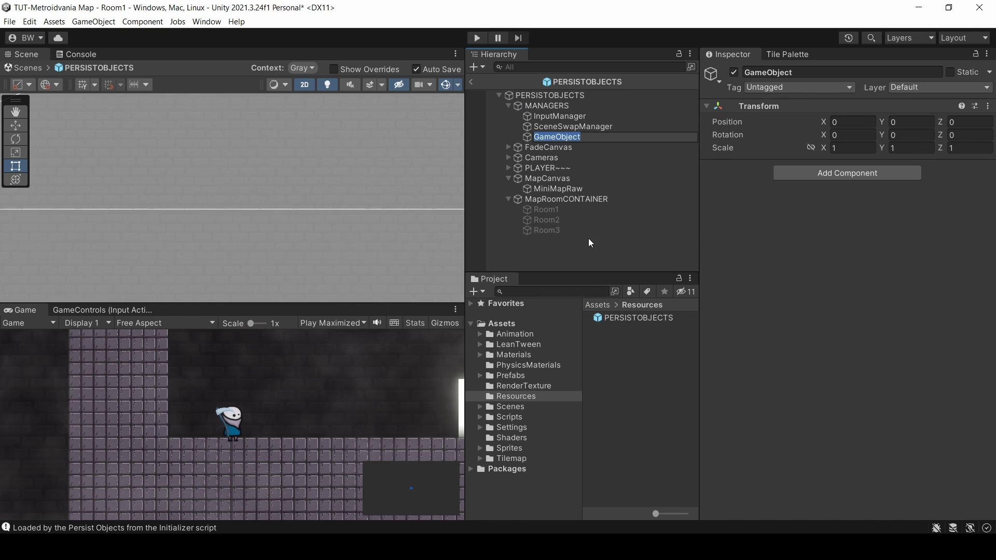
- Name the new empty object under MANAGERS MapManager, and attach a new MapManager script created in the Scripts/Map folder
{"action": "type", "text": "MapManager"}
{"action": "key", "text": "Return"}
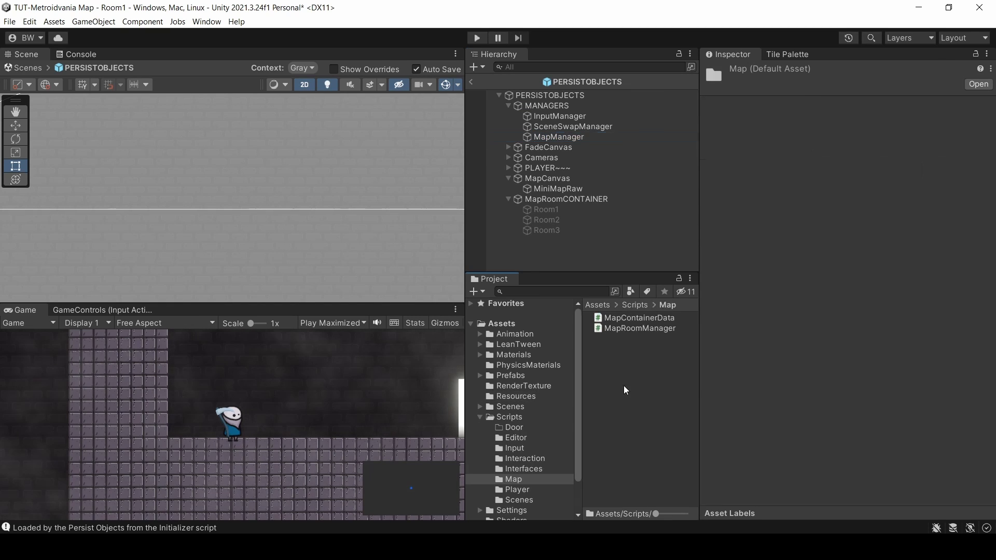
{"action": "right_click", "coordinate": [624, 385]}
{"action": "mouse_move", "coordinate": [757, 98]}
{"action": "left_click", "coordinate": [870, 40]}
{"action": "type", "text": "MapManager"}
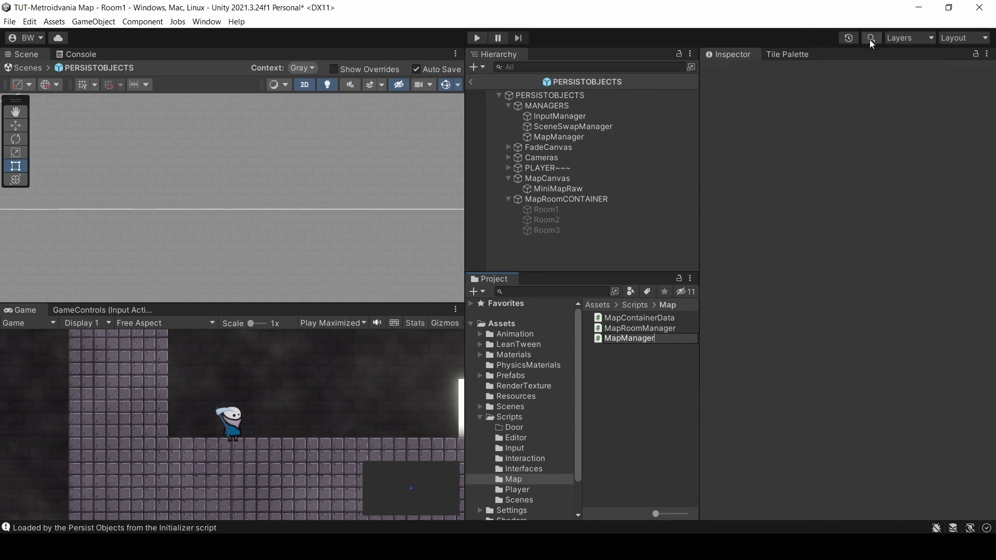
{"action": "left_click", "coordinate": [559, 137]}
{"action": "left_click_drag", "start_coordinate": [630, 327], "coordinate": [830, 200]}
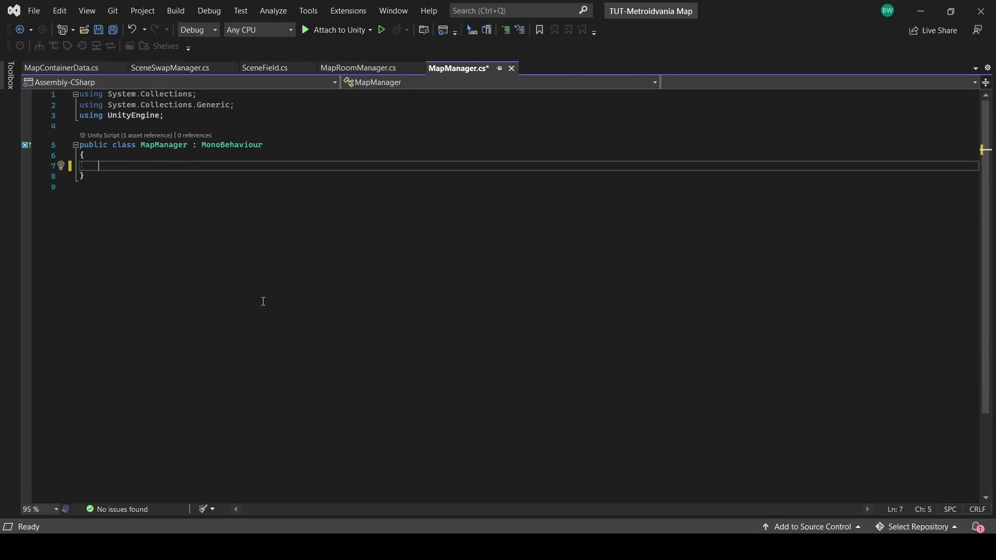
- In the MapManager script, declare a public static MapManager instance and assign it to this in Awake when it is null
{"action": "type", "text": "public static MapManager instance;"}
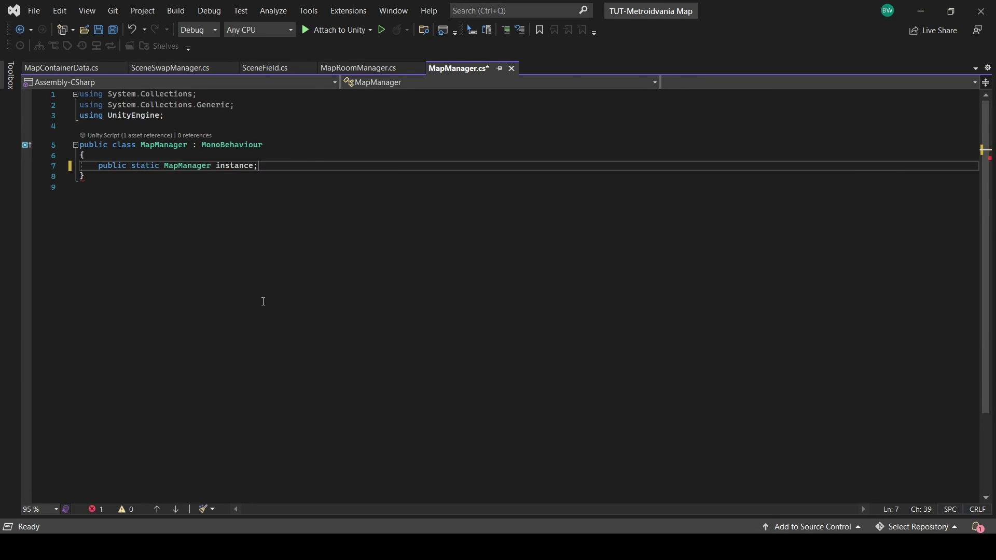
{"action": "key", "text": "Return"}
{"action": "key", "text": "Return"}
{"action": "type", "text": "aw"}
{"action": "key", "text": "Tab"}
{"action": "type", "text": "if (instance == null)"}
{"action": "key", "text": "Return"}
{"action": "type", "text": "{"}
{"action": "key", "text": "Return"}
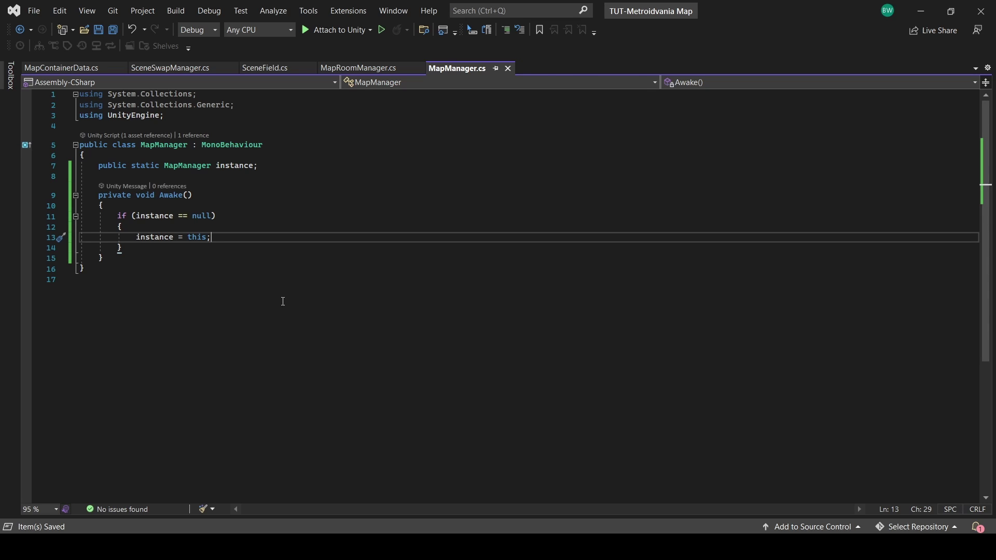
{"action": "key", "text": "alt+Tab"}
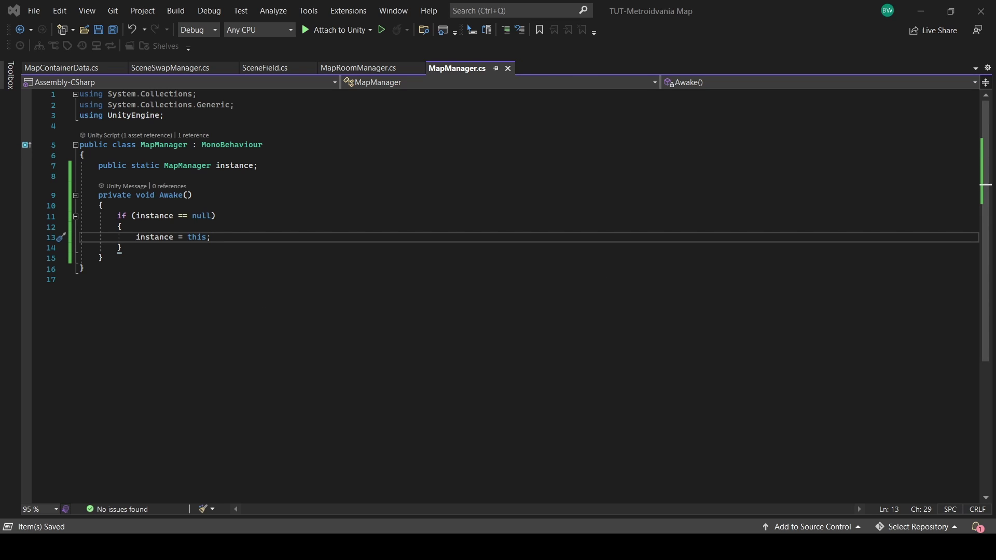
- Declare two serialized private GameObject fields named _miniMap and _largeMap below the instance declaration
{"action": "left_click", "coordinate": [520, 178]}
{"action": "key", "text": "Return"}
{"action": "key", "text": "Return"}
{"action": "key", "text": "Up"}
{"action": "type", "text": "[SerializeField] private GameObject _"}
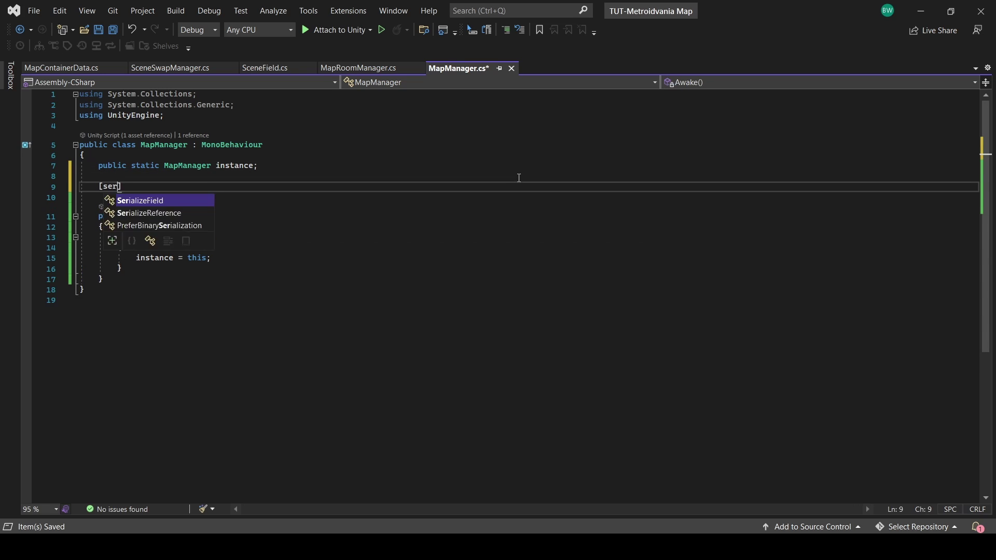
{"action": "type", "text": "miniMap;"}
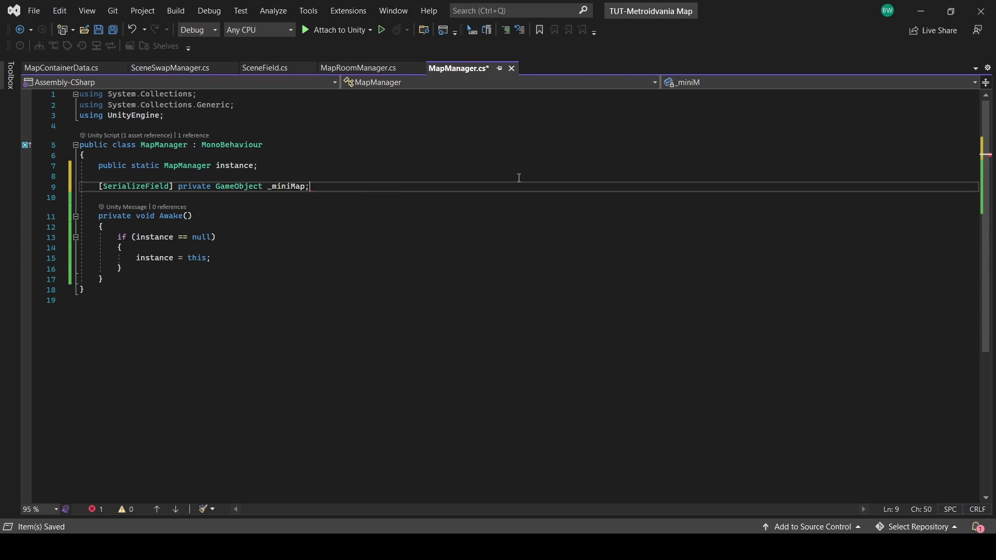
{"action": "key", "text": "Return"}
{"action": "type", "text": "[SerializeField] privats"}
{"action": "type", "text": "_"}
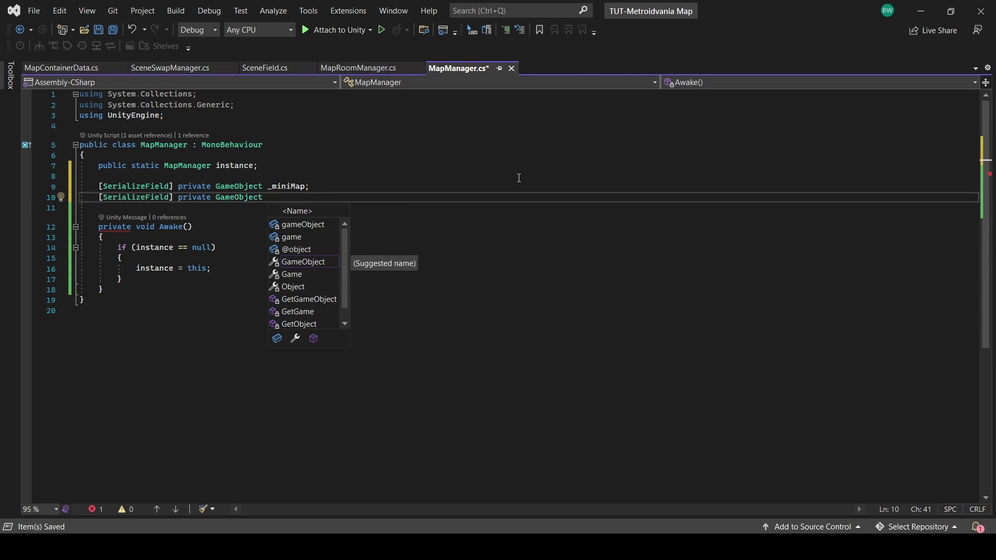
{"action": "type", "text": "largeMap;"}
- Add a public bool property IsLargeMapOpen with a getter and a private setter below the serialized fields
{"action": "key", "text": "Return"}
{"action": "key", "text": "Return"}
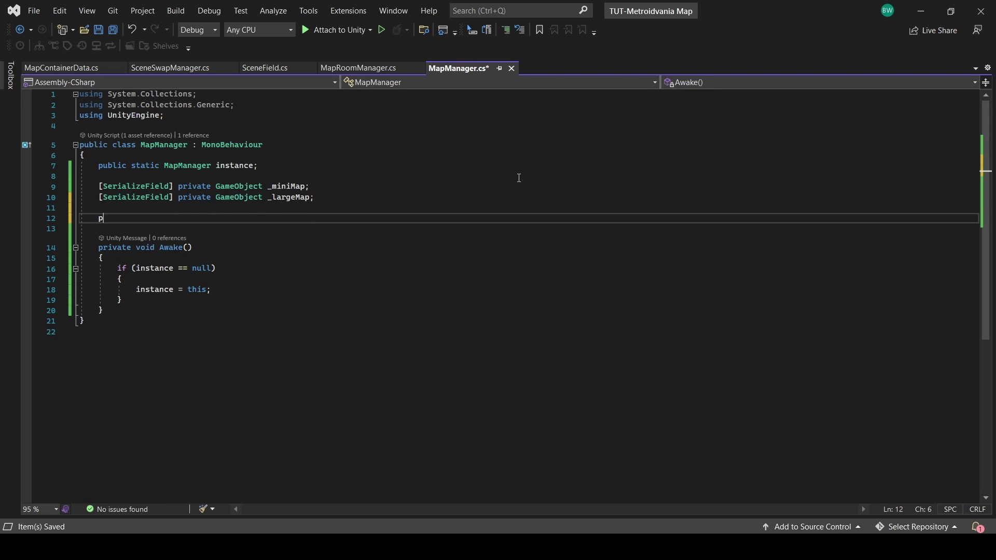
{"action": "type", "text": "public bool IsLargeMapOpen { get; priva"}
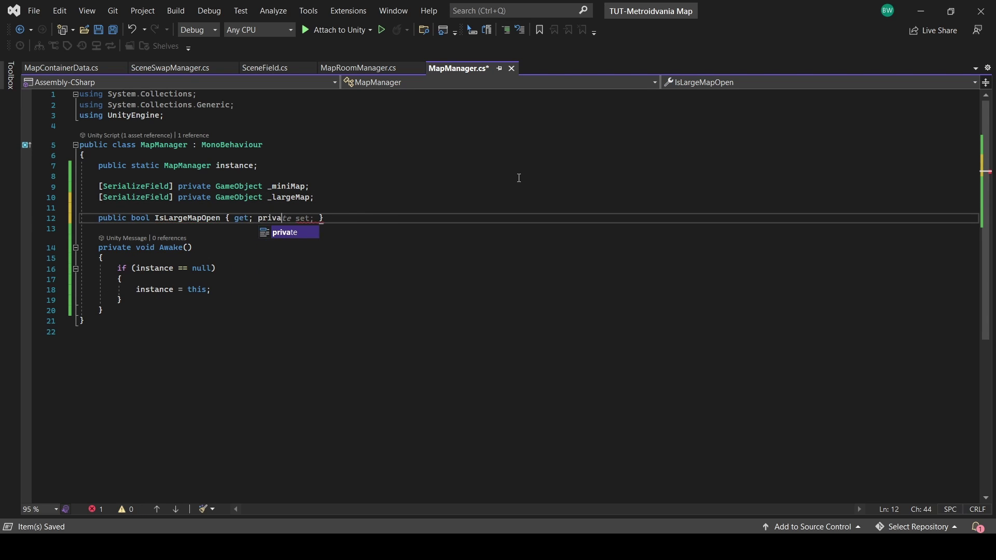
{"action": "key", "text": "Tab"}
- Add a private Update method below Awake with an if block that checks UserInput.WasMapPressed
{"action": "left_click", "coordinate": [125, 315]}
{"action": "key", "text": "Return"}
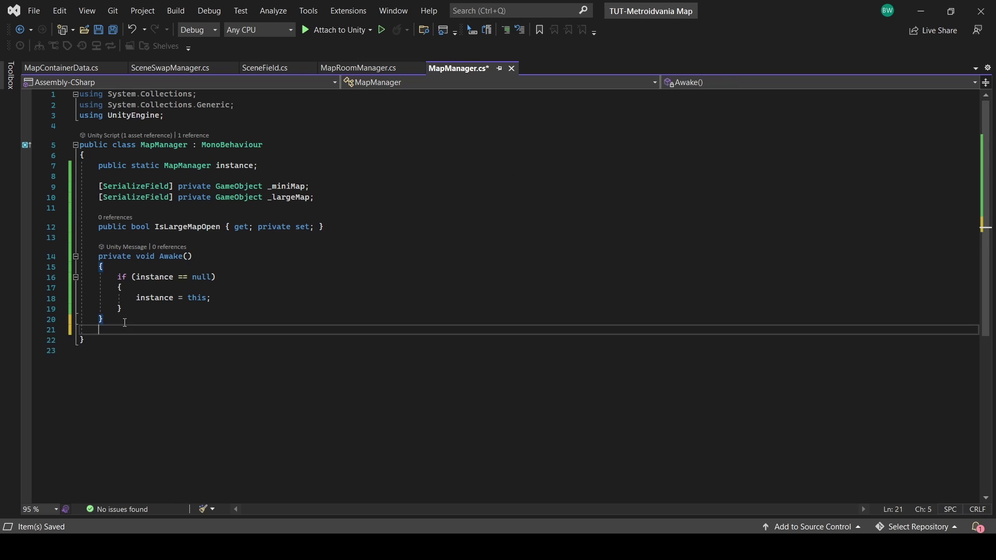
{"action": "key", "text": "Return"}
{"action": "type", "text": "private void Update() {  }if (UserInput.WasM"}
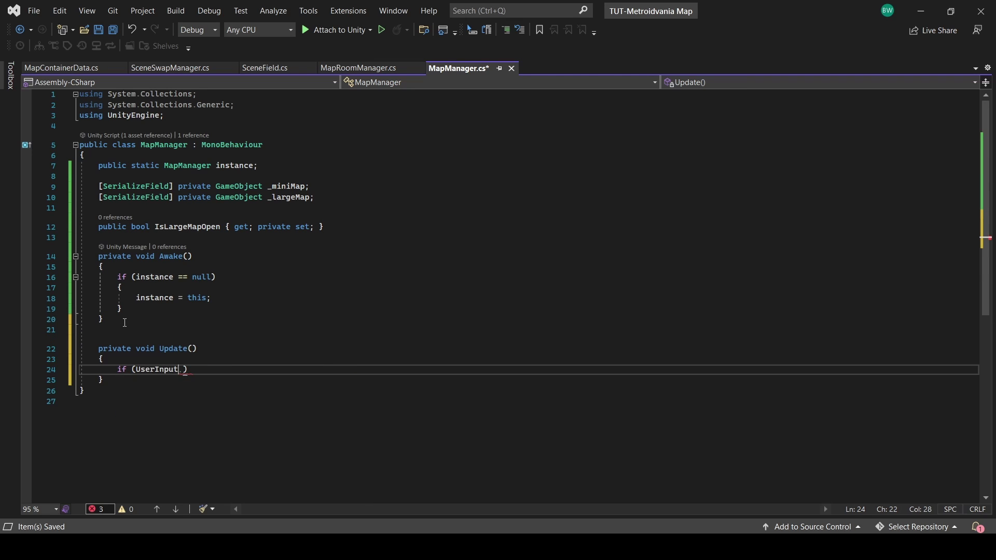
{"action": "key", "text": "Tab"}
{"action": "type", "text": ")"}
{"action": "key", "text": "Return"}
{"action": "type", "text": "{"}
{"action": "key", "text": "Return"}
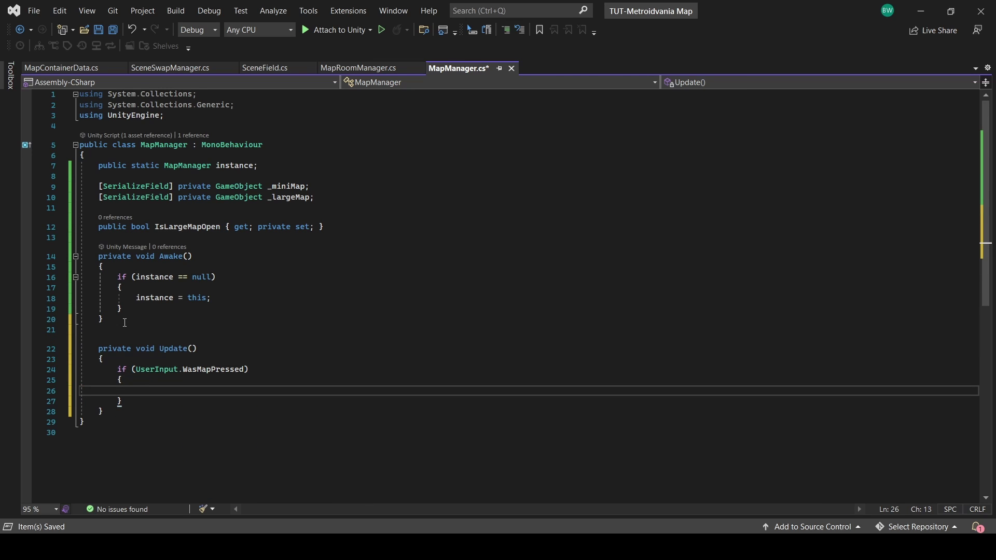
- Inside the WasMapPressed block, add an if (!IsLargeMapOpen)/else with placeholder comments for opening and closing the large map
{"action": "type", "text": "if (!IsLargeMapOpen)"}
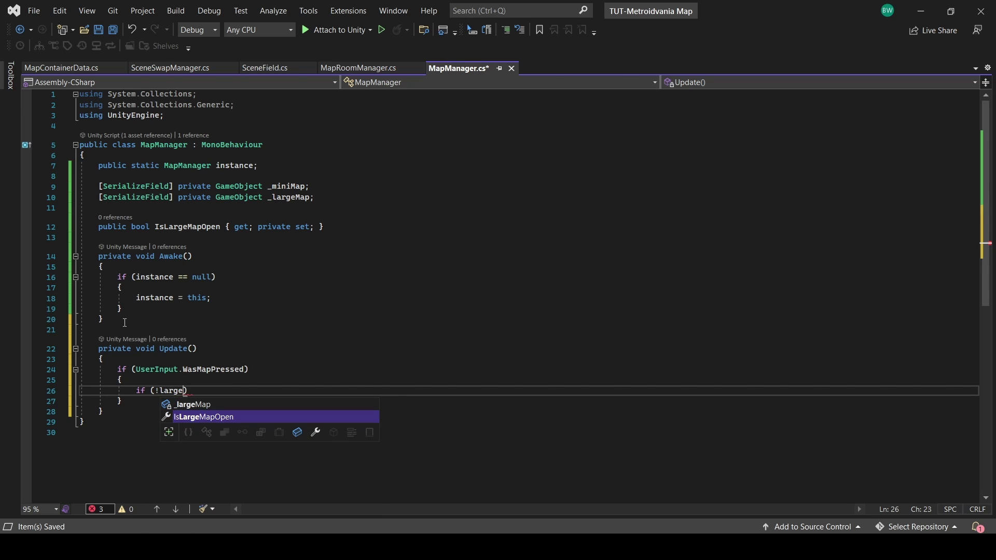
{"action": "key", "text": "Return"}
{"action": "type", "text": "{"}
{"action": "key", "text": "Return"}
{"action": "type", "text": "//open the lar"}
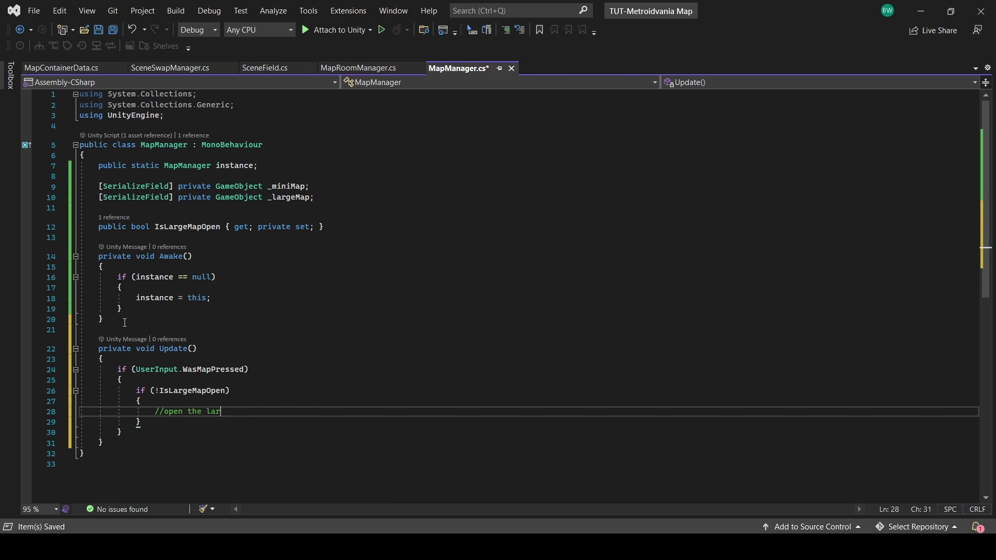
{"action": "type", "text": "ge map"}
{"action": "key", "text": "Down"}
{"action": "key", "text": "Return"}
{"action": "type", "text": "else"}
{"action": "key", "text": "Return"}
{"action": "type", "text": "{"}
- Add an empty private void OpenLargeMap() method below Update
{"action": "key", "text": "Return"}
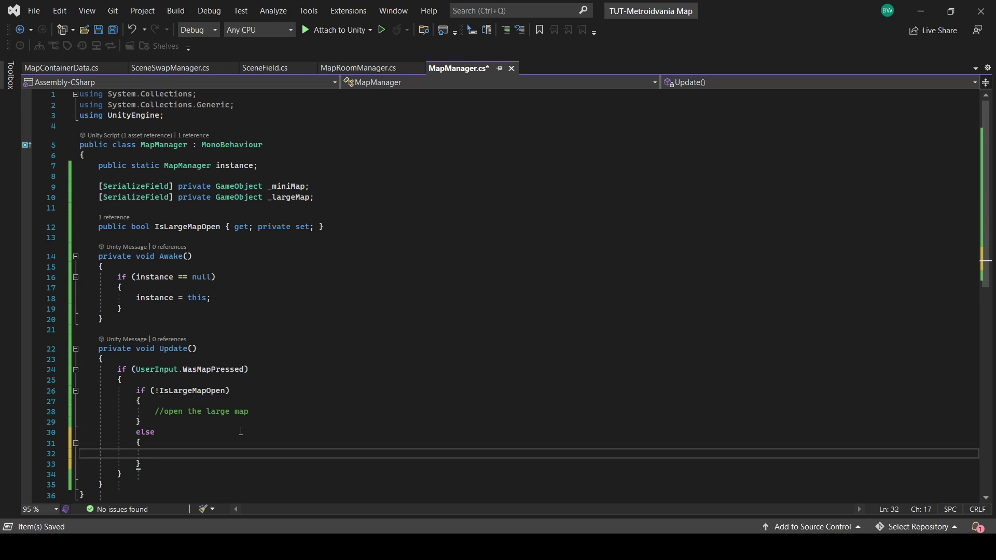
{"action": "key", "text": "Down"}
{"action": "key", "text": "Down"}
{"action": "key", "text": "Down"}
{"action": "key", "text": "Return"}
{"action": "key", "text": "Return"}
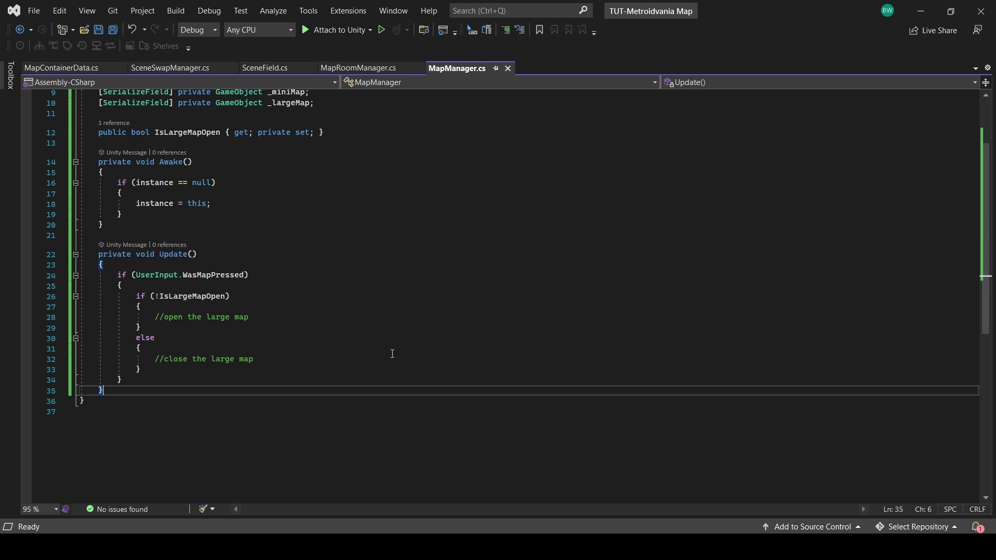
{"action": "type", "text": "private void OpenLargeMap()"}
- Add an empty private void CloseLargeMap() method below OpenLargeMap
{"action": "key", "text": "Return"}
{"action": "type", "text": "{"}
{"action": "key", "text": "Return"}
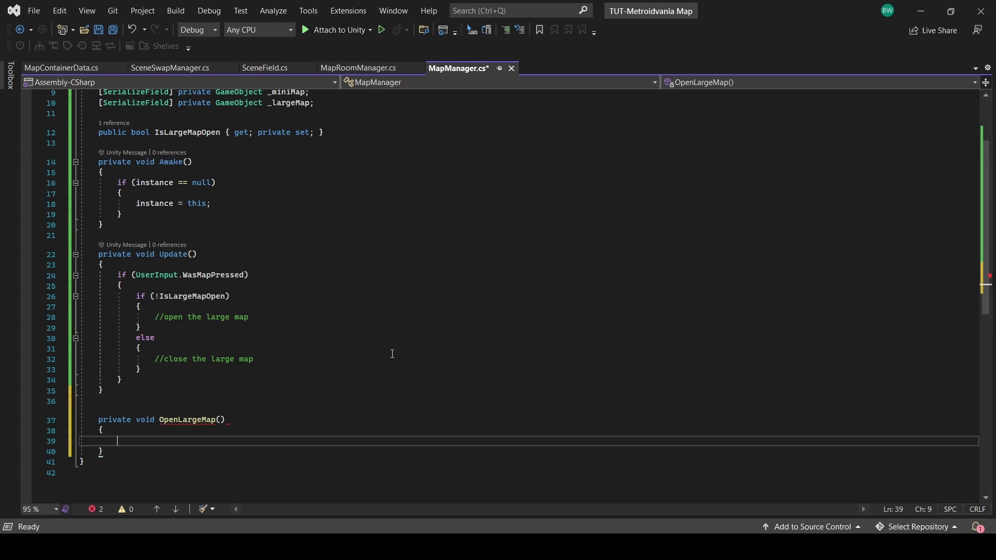
{"action": "key", "text": "Down"}
{"action": "key", "text": "Return"}
{"action": "key", "text": "Return"}
{"action": "type", "text": "private void CloseLargeMap()"}
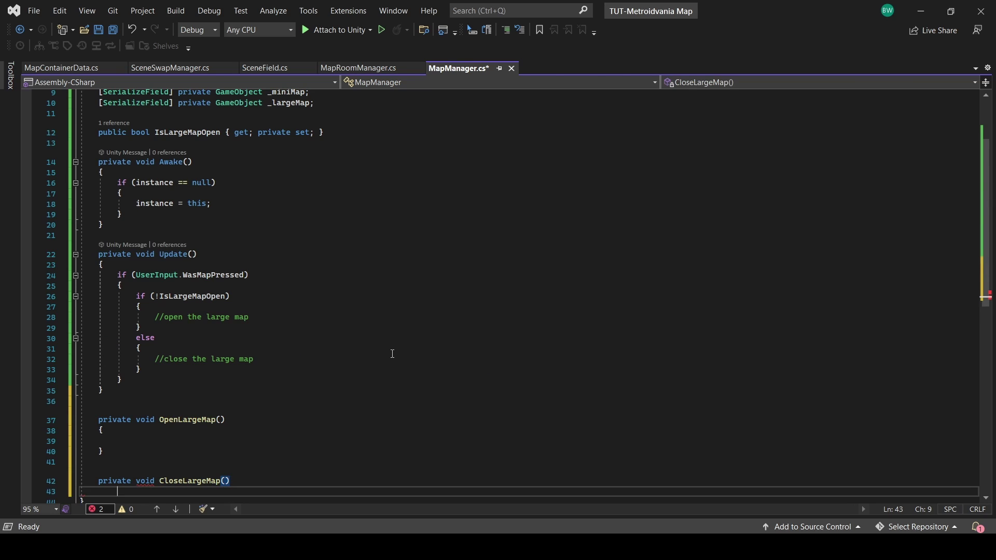
{"action": "key", "text": "Return"}
{"action": "type", "text": "{"}
{"action": "key", "text": "Return"}
- Replace the two placeholder comments in Update with calls to OpenLargeMap() and CloseLargeMap(), and save the script
{"action": "left_click_drag", "start_coordinate": [258, 281], "coordinate": [155, 282]}
{"action": "type", "text": "OpenLargeMap("}
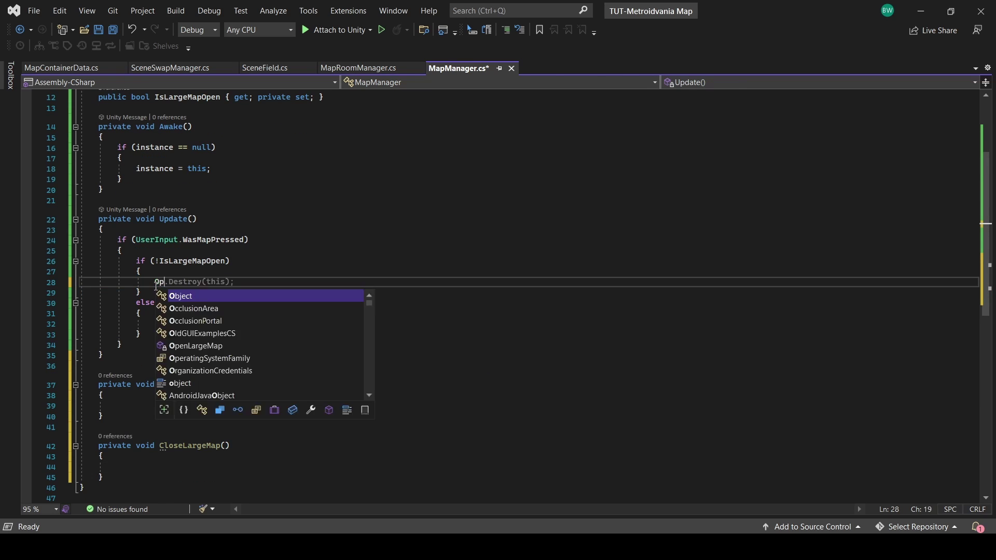
{"action": "key", "text": "Down"}
{"action": "key", "text": "Down"}
{"action": "key", "text": "Down"}
{"action": "key", "text": "Down"}
{"action": "type", "text": "CloseLargeMap();"}
{"action": "key", "text": "ctrl+s"}
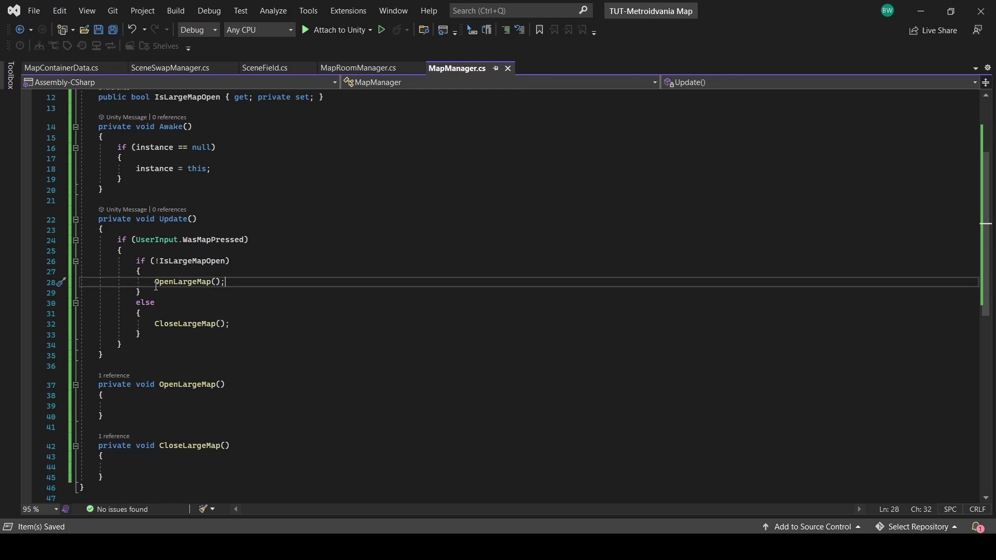
- Make OpenLargeMap deactivate _miniMap, activate _largeMap and set IsLargeMapOpen to true
{"action": "key", "text": "Down"}
{"action": "key", "text": "Down"}
{"action": "key", "text": "Down"}
{"action": "key", "text": "Down"}
{"action": "key", "text": "Down"}
{"action": "key", "text": "Down"}
{"action": "key", "text": "Down"}
{"action": "type", "text": "_miniMap.setActive(false);"}
{"action": "key", "text": "Return"}
{"action": "type", "text": "_"}
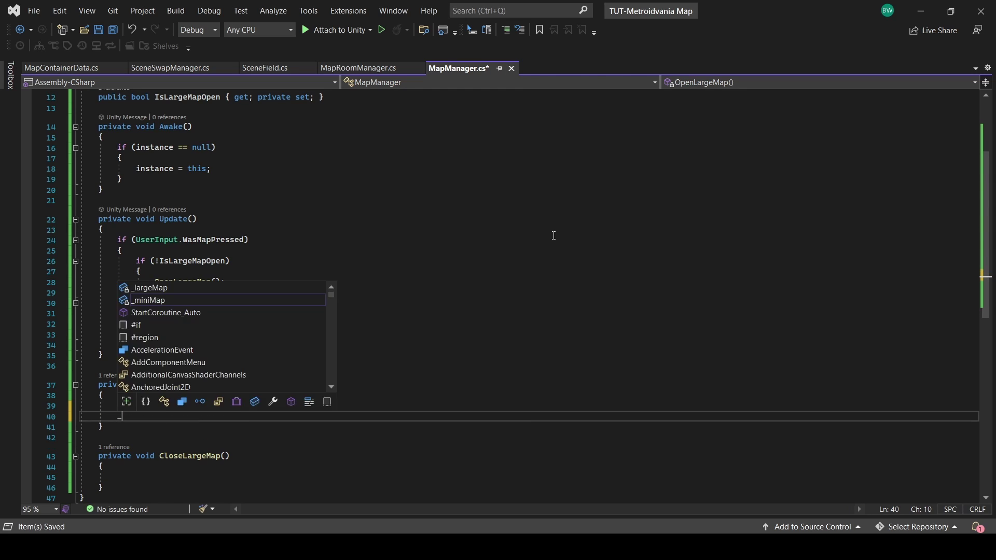
{"action": "type", "text": "largeMapeMap.SetActive(true);"}
{"action": "key", "text": "End"}
{"action": "key", "text": "Return"}
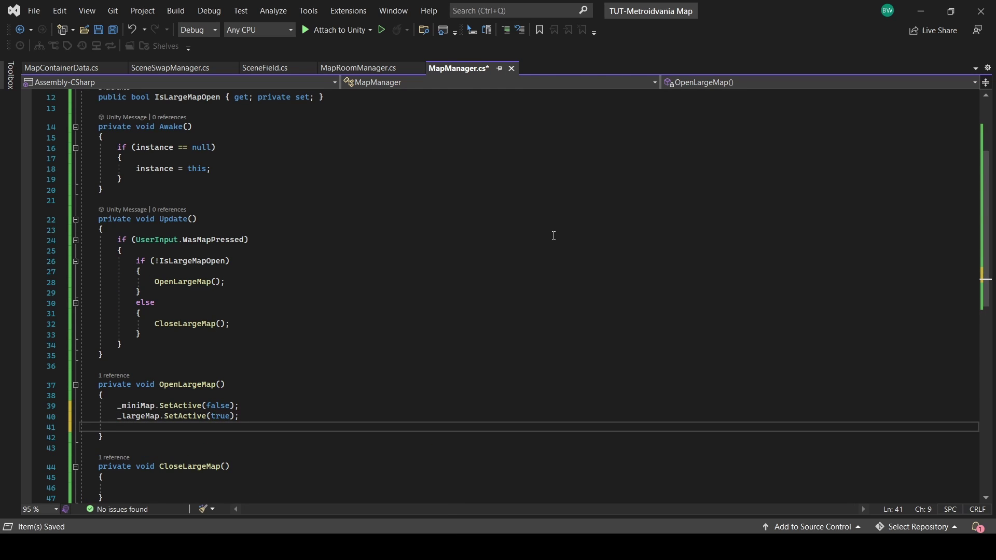
{"action": "type", "text": "Is"}
{"action": "key", "text": "Tab"}
{"action": "key", "text": "Tab"}
- Make CloseLargeMap activate _miniMap, deactivate _largeMap and set IsLargeMapOpen to false
{"action": "key", "text": "Down"}
{"action": "key", "text": "Down"}
{"action": "key", "text": "Down"}
{"action": "key", "text": "Down"}
{"action": "key", "text": "Down"}
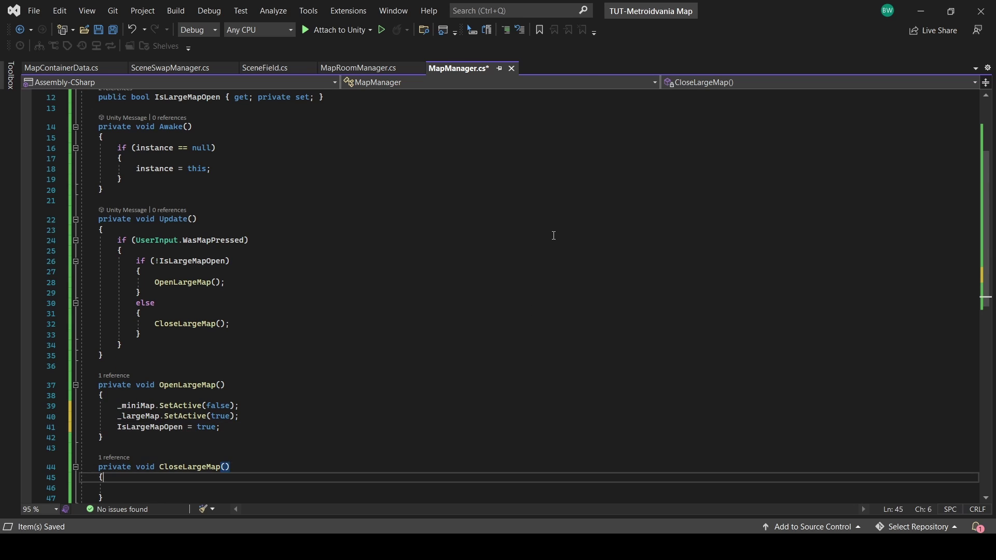
{"action": "type", "text": "_miniMap.SetActive(true);"}
{"action": "key", "text": "Return"}
{"action": "type", "text": "_largeMap.SetActive(false);"}
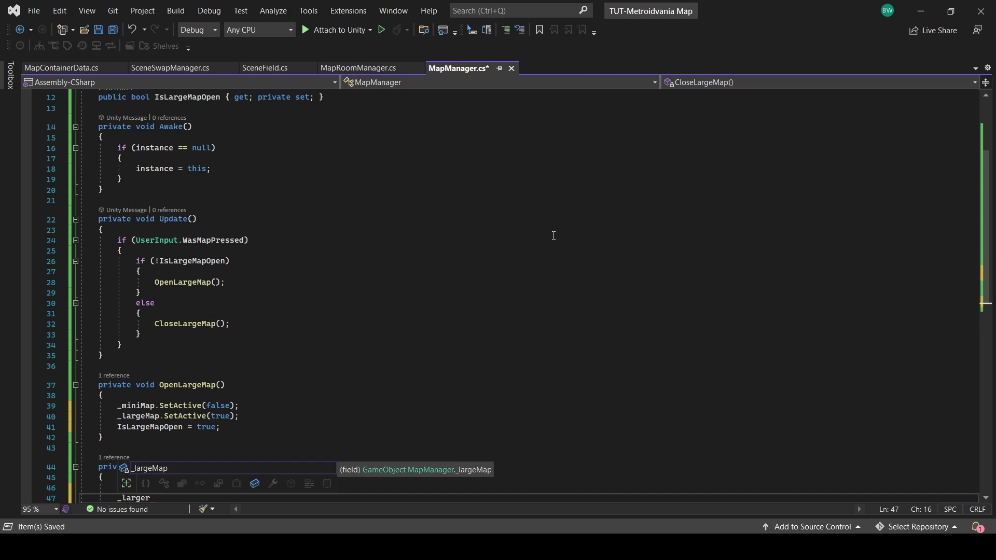
{"action": "key", "text": "Return"}
{"action": "key", "text": "Tab"}
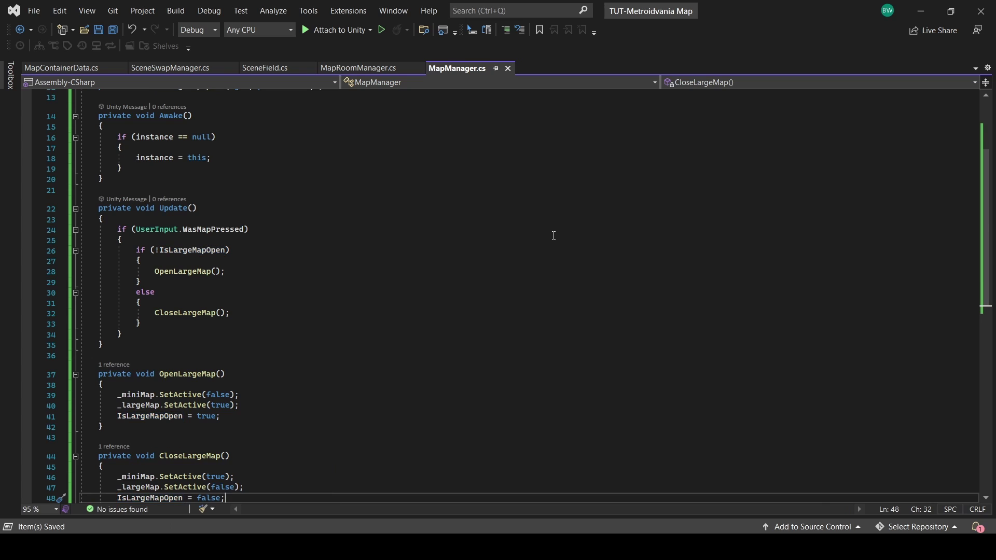
- Call CloseLargeMap() at the end of Awake, after the instance check, and save the script
{"action": "scroll", "coordinate": [571, 223], "scroll_direction": "up", "scroll_amount": 5}
{"action": "left_click", "coordinate": [164, 310]}
{"action": "key", "text": "Return"}
{"action": "key", "text": "Return"}
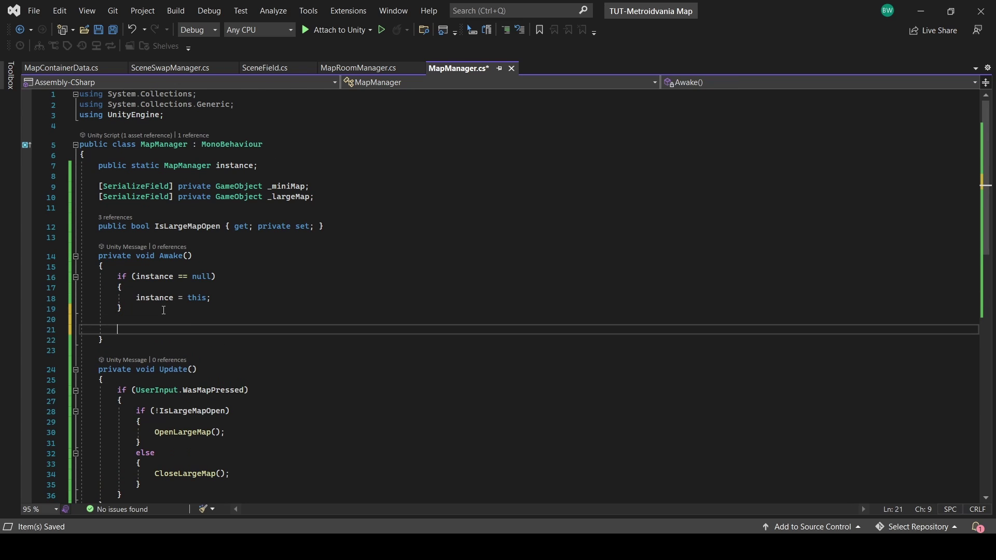
{"action": "type", "text": "CloseLargeMap();"}
{"action": "key", "text": "ctrl+s"}
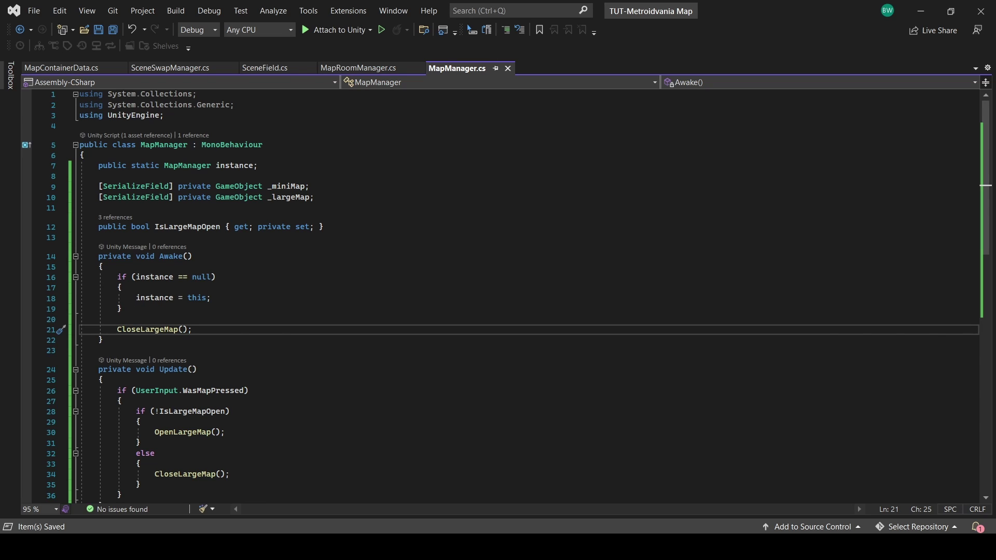
- Switch to Unity and add a Raw Image named LargeMapRaw as a child of MapCanvas
{"action": "key", "text": "alt+Tab"}
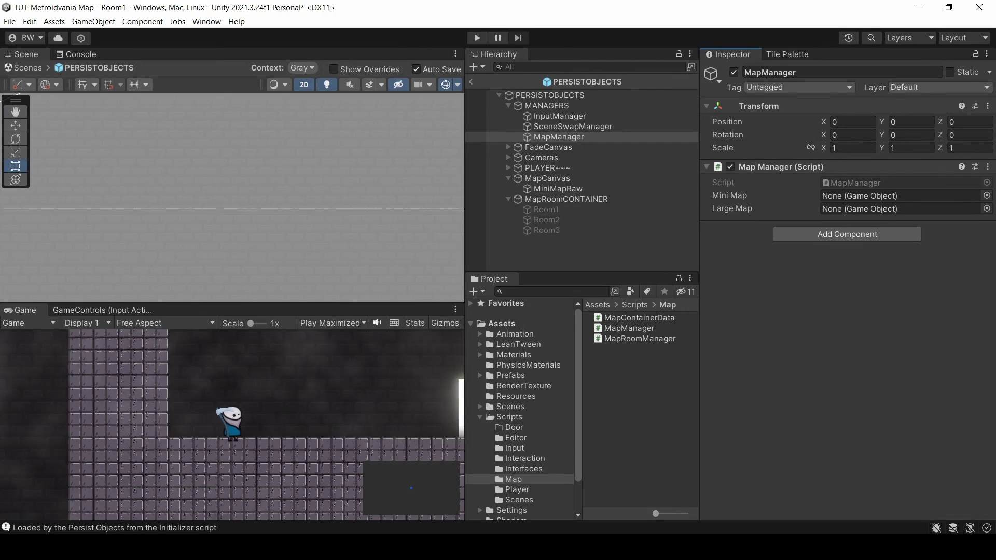
{"action": "right_click", "coordinate": [555, 178]}
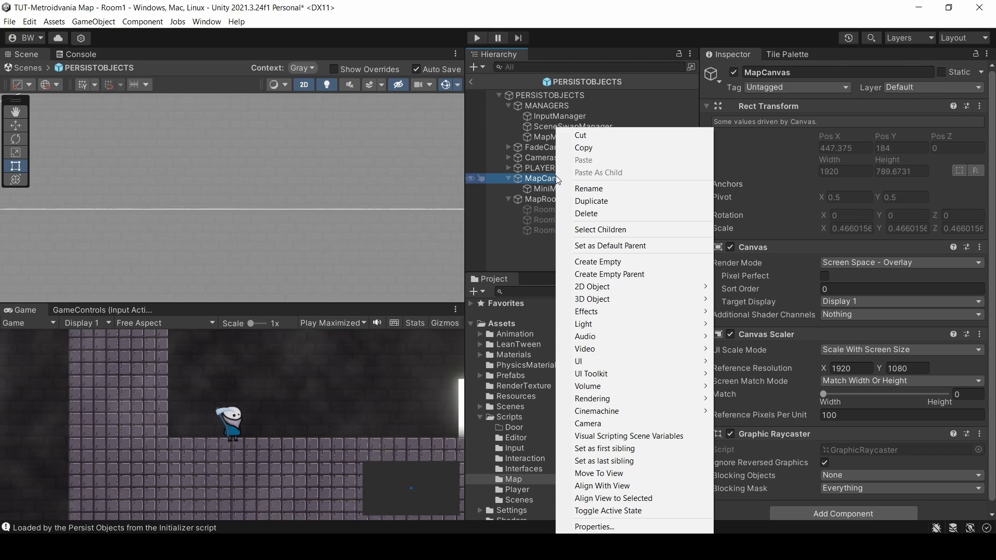
{"action": "mouse_move", "coordinate": [621, 362]}
{"action": "left_click", "coordinate": [736, 387]}
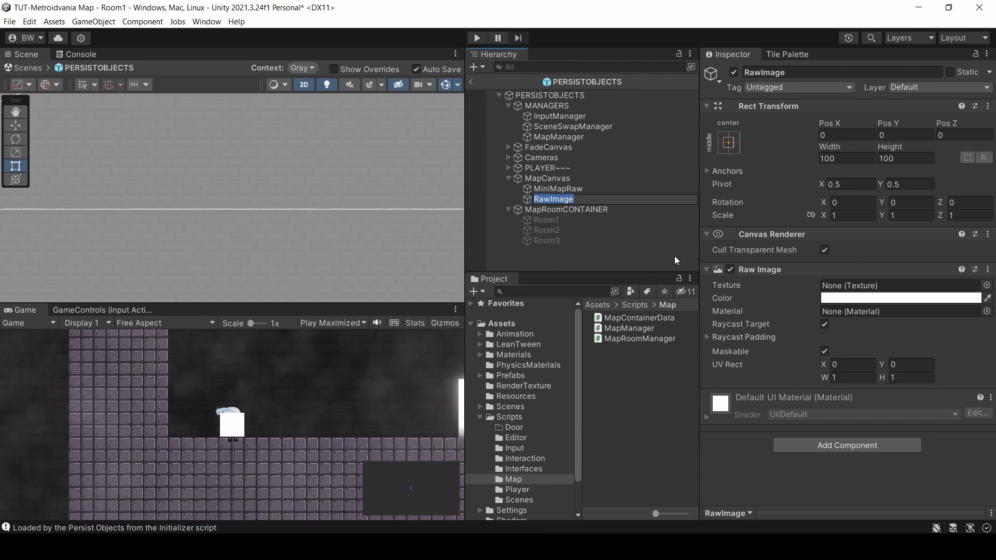
{"action": "type", "text": "LargeMapRaw"}
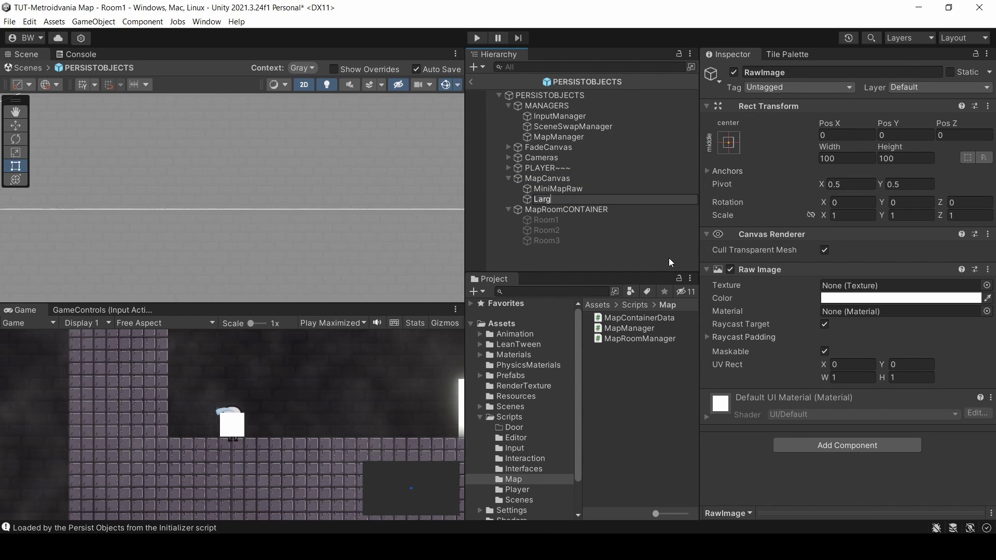
{"action": "key", "text": "Return"}
- Set LargeMapRaw's width to 1920 and height to 1080
{"action": "left_click", "coordinate": [858, 159]}
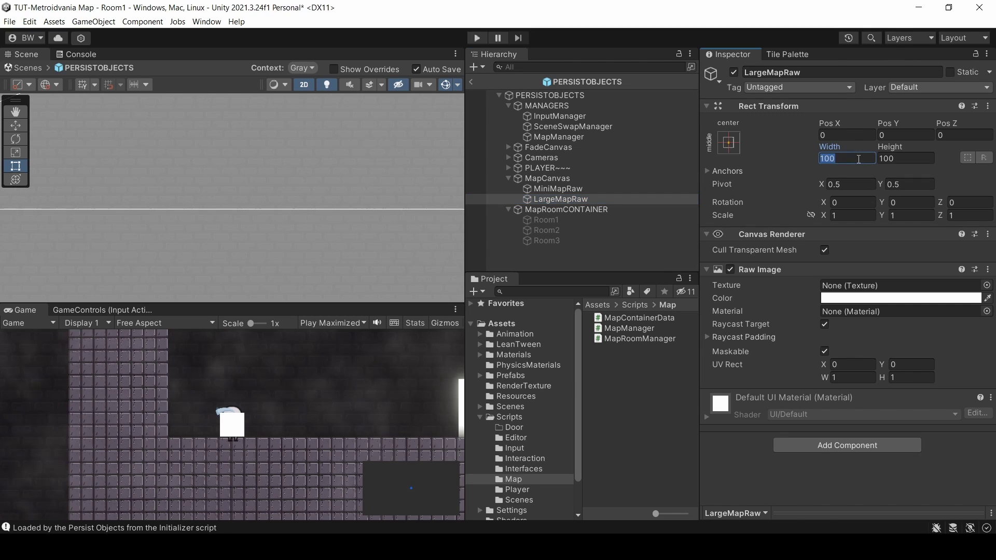
{"action": "type", "text": "1920"}
{"action": "key", "text": "Tab"}
{"action": "type", "text": "1080"}
{"action": "key", "text": "Return"}
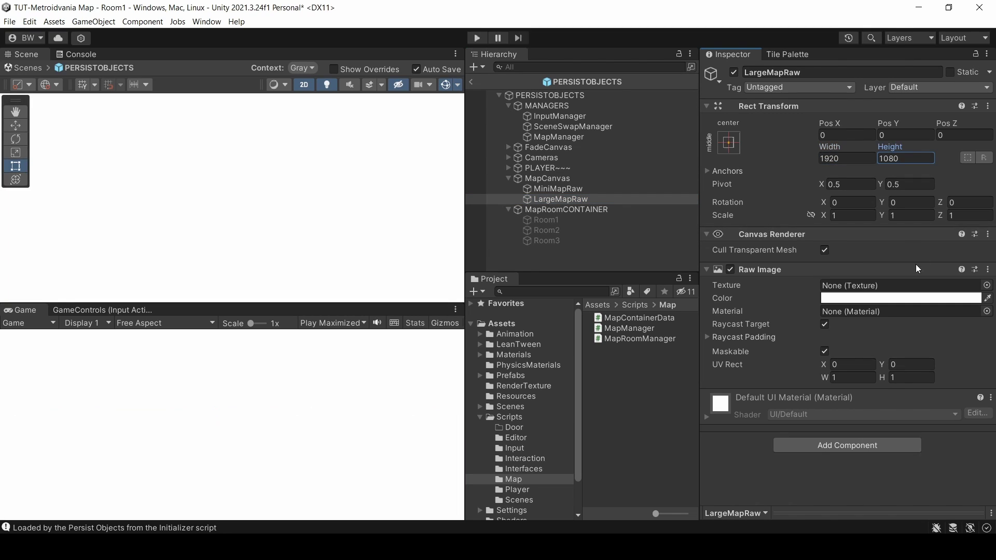
- Make LargeMapRaw semi-transparent by lowering its Raw Image color alpha to about 132
{"action": "left_click", "coordinate": [908, 298]}
{"action": "left_click", "coordinate": [906, 485]}
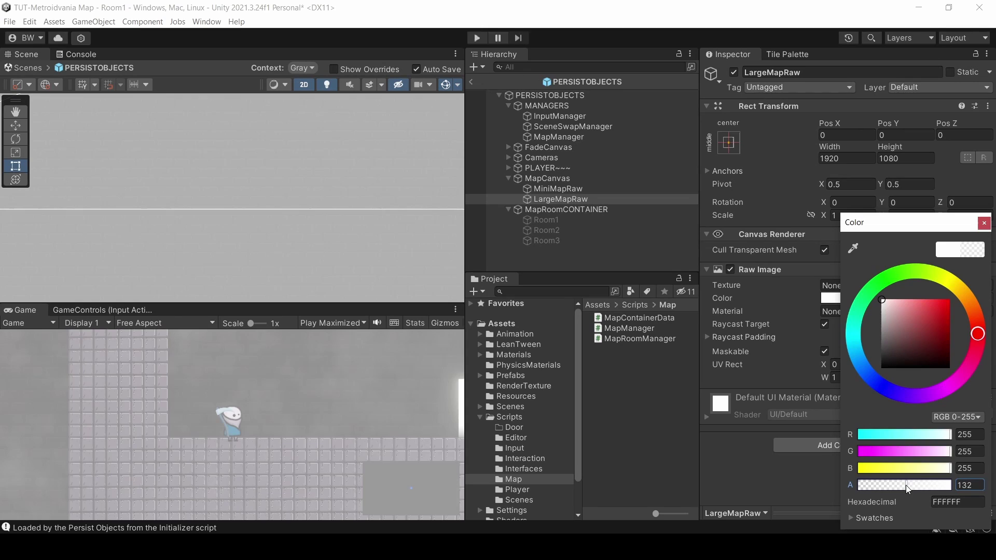
{"action": "left_click", "coordinate": [984, 223]}
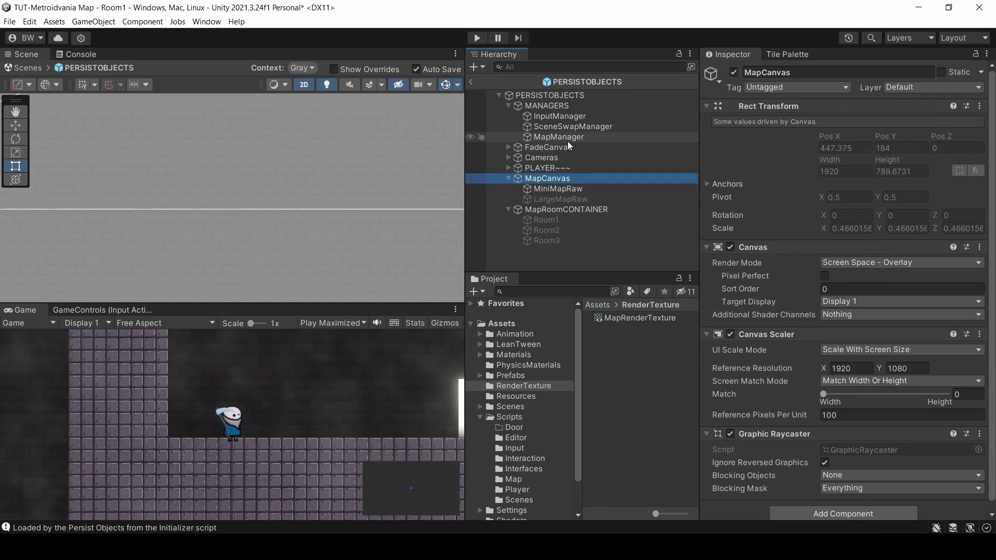
- Assign MiniMapRaw and LargeMapRaw to the mini map and large map references of the MapManager object
{"action": "left_click", "coordinate": [568, 137]}
{"action": "left_click_drag", "start_coordinate": [557, 190], "coordinate": [861, 196]}
{"action": "left_click_drag", "start_coordinate": [575, 204], "coordinate": [864, 209]}
- Run the game, walk the player through Room1 and test toggling the large map open and closed
{"action": "key", "text": "ctrl+p"}
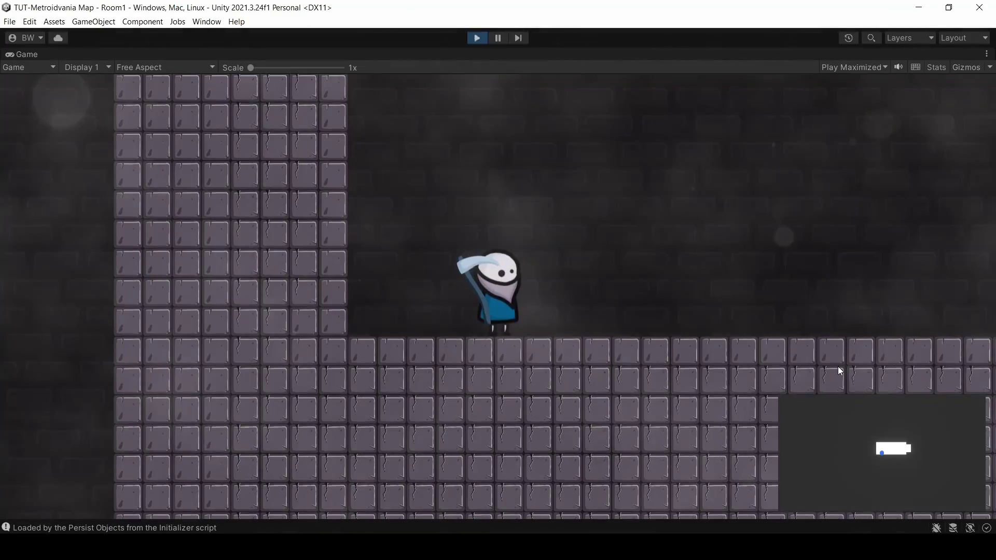
{"action": "key", "text": "d"}
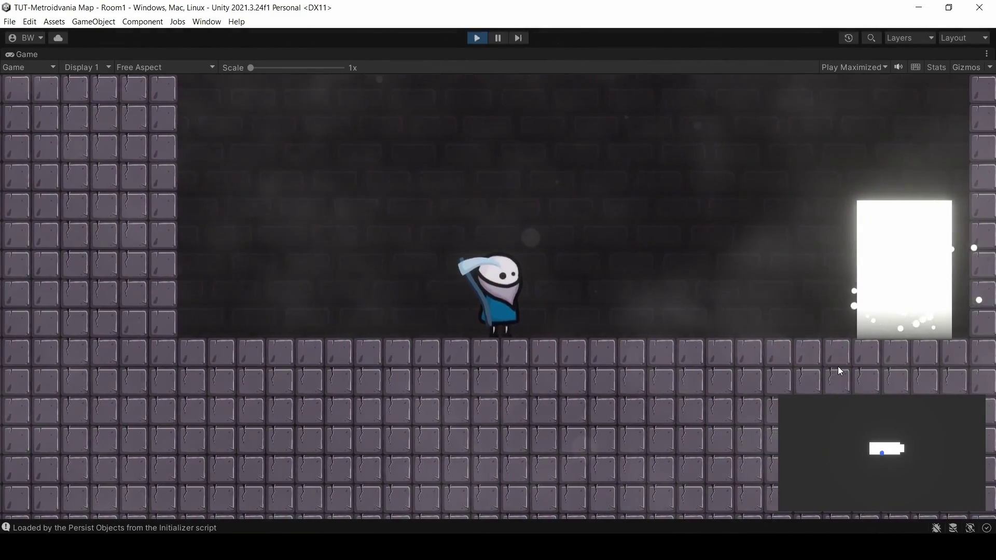
{"action": "key", "text": "m"}
{"action": "key", "text": "m"}
{"action": "key", "text": "m"}
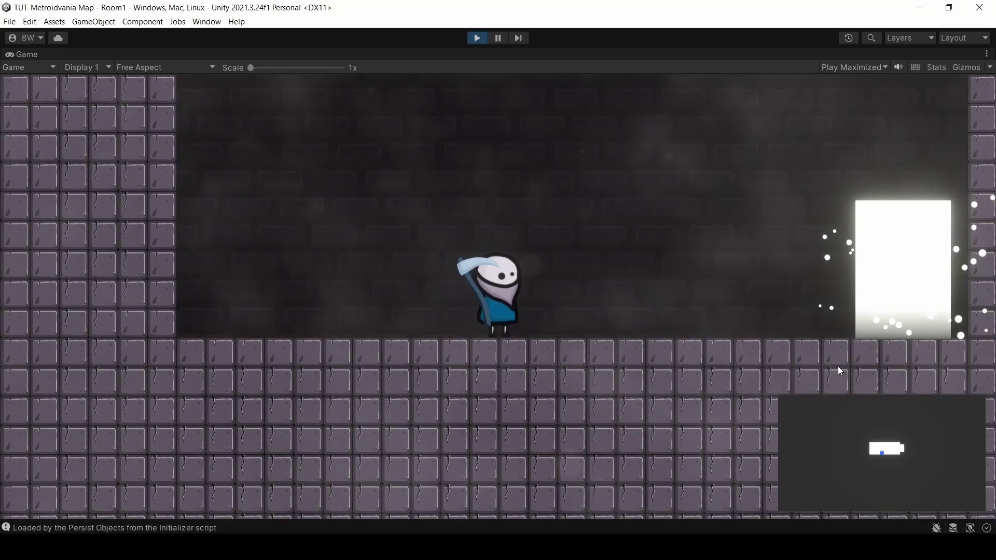
- Walk the player from Room1 through Room2 into Room3 with the large map open to check the room reveals
{"action": "key", "text": "Right"}
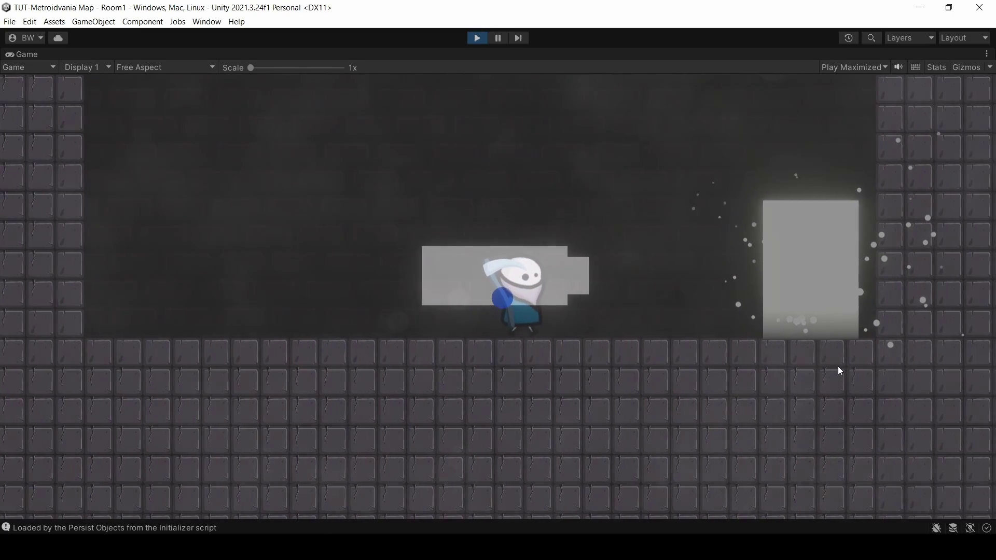
{"action": "key", "text": "Left"}
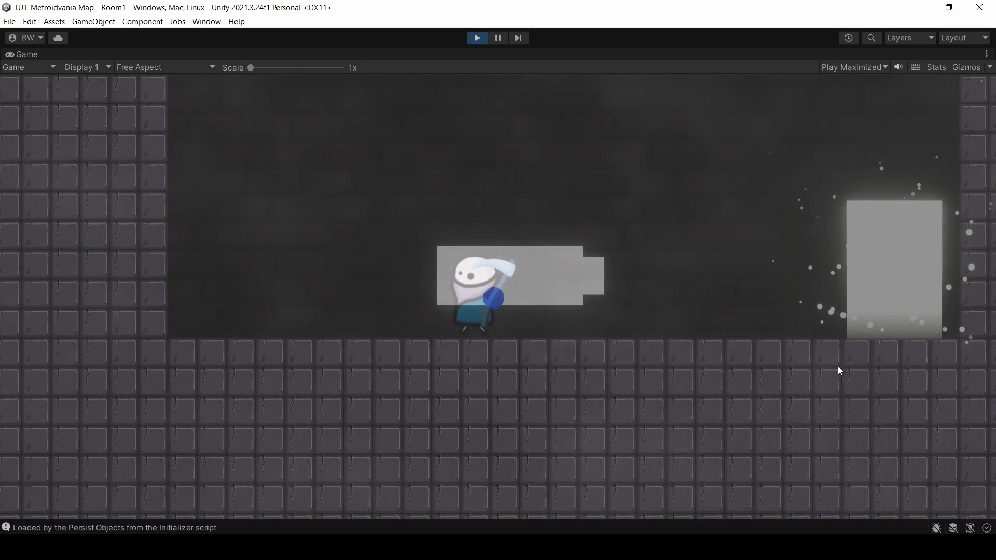
{"action": "key", "text": "Right"}
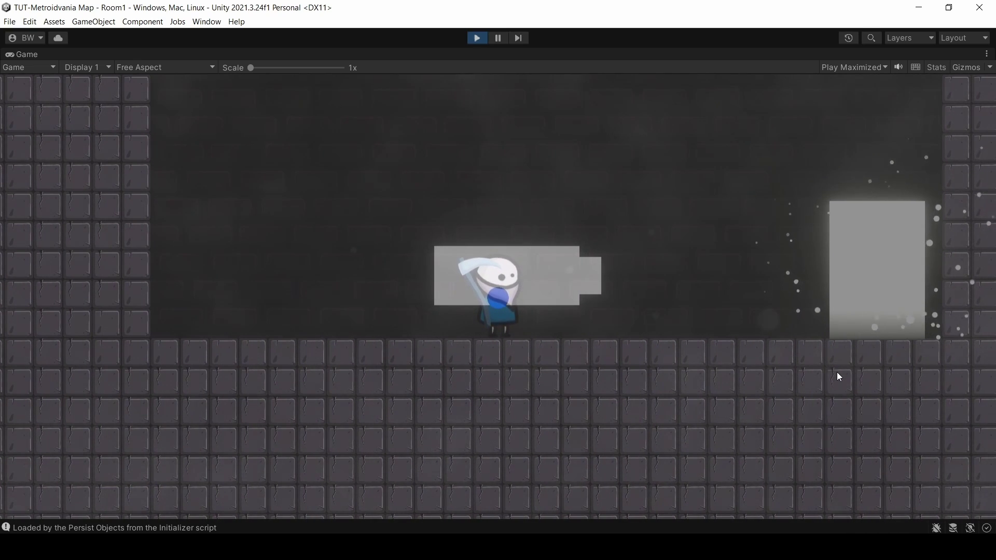
{"action": "key", "text": "Right"}
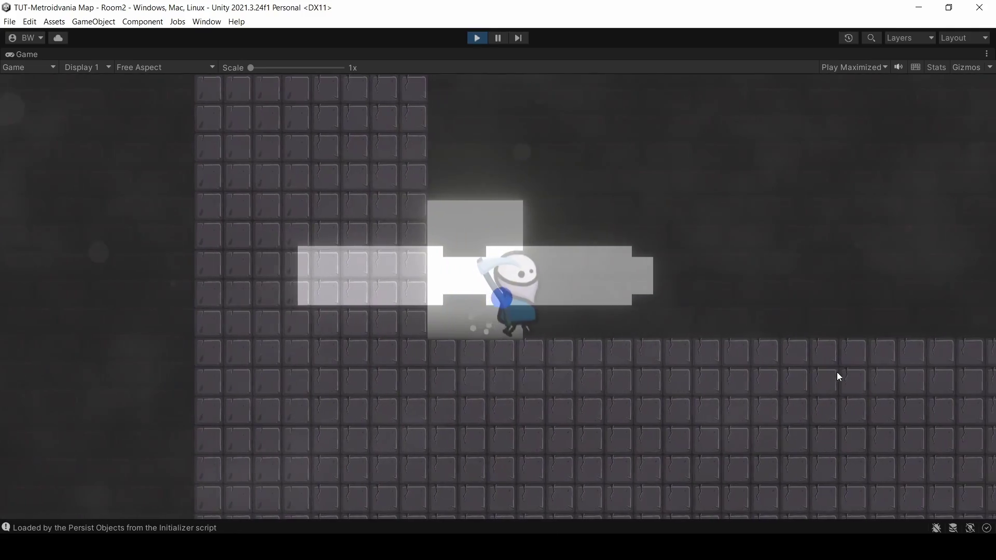
{"action": "key", "text": "Right"}
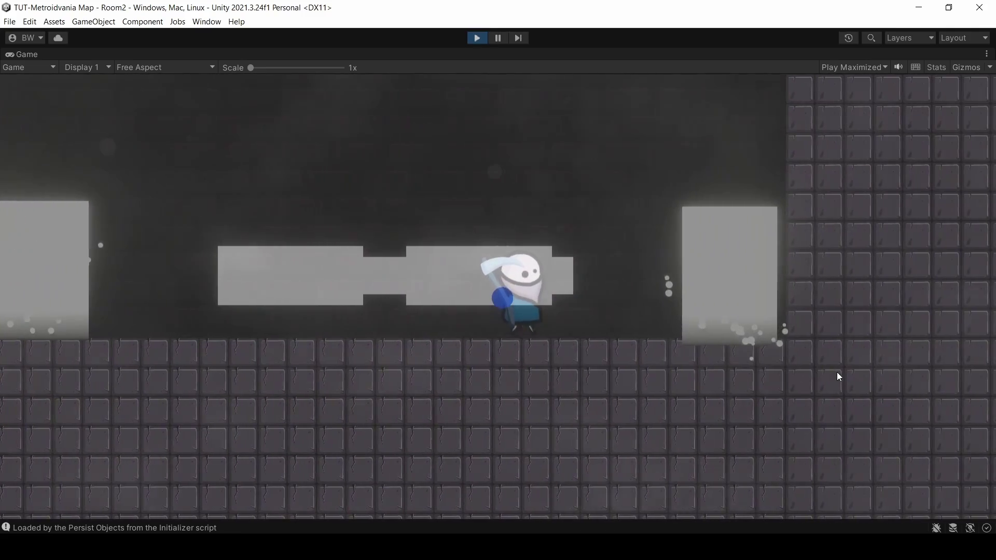
{"action": "key", "text": "Right"}
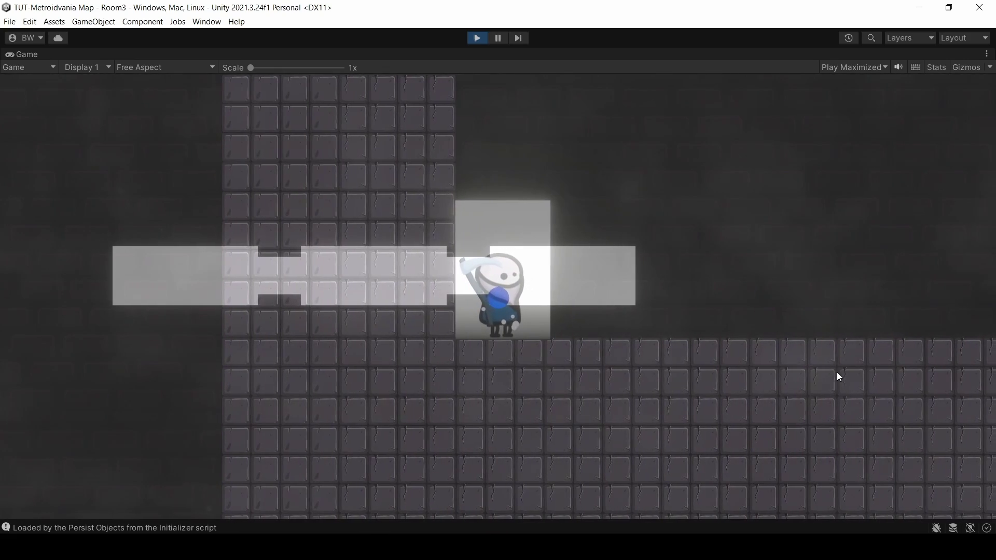
{"action": "key", "text": "Right"}
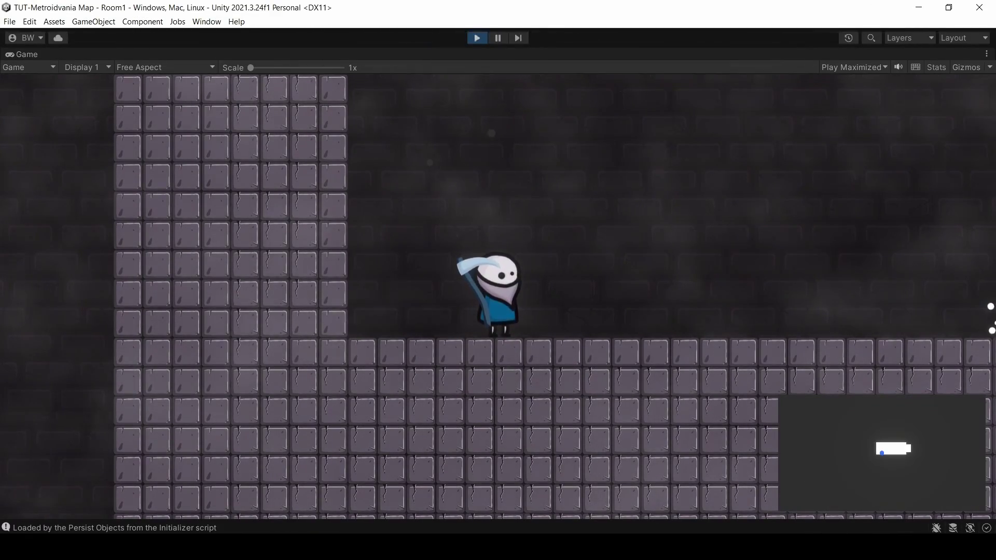
- Replay from Room1 to Room3, then jump back through Room2 to Room1 with the large map open
{"action": "key", "text": "d"}
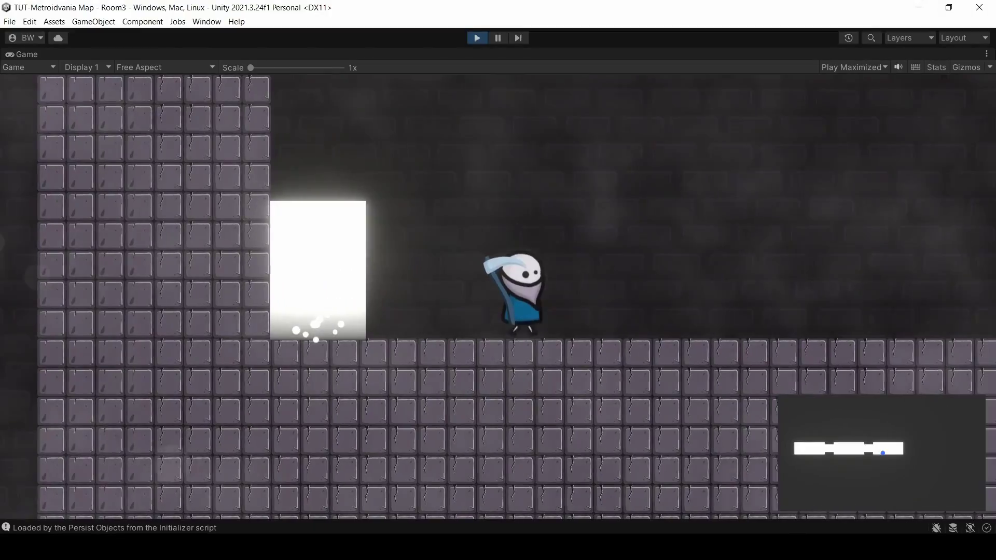
{"action": "key", "text": "d"}
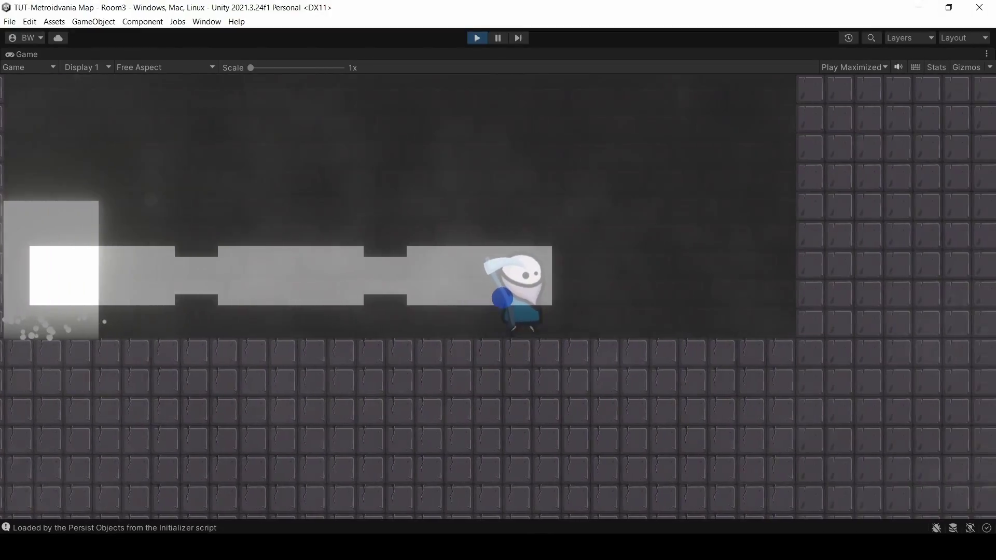
{"action": "key", "text": "a"}
{"action": "key", "text": "space"}
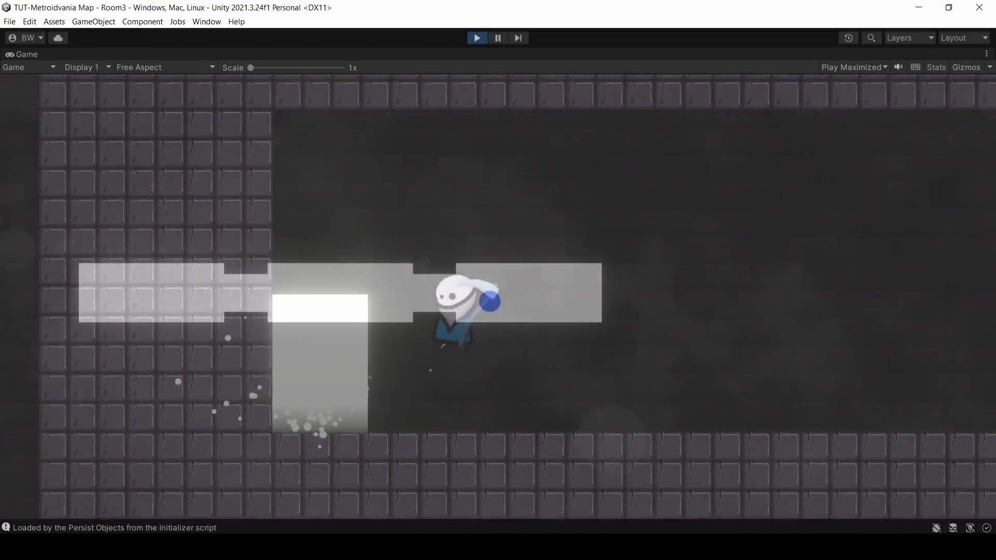
{"action": "key", "text": "a"}
{"action": "key", "text": "space"}
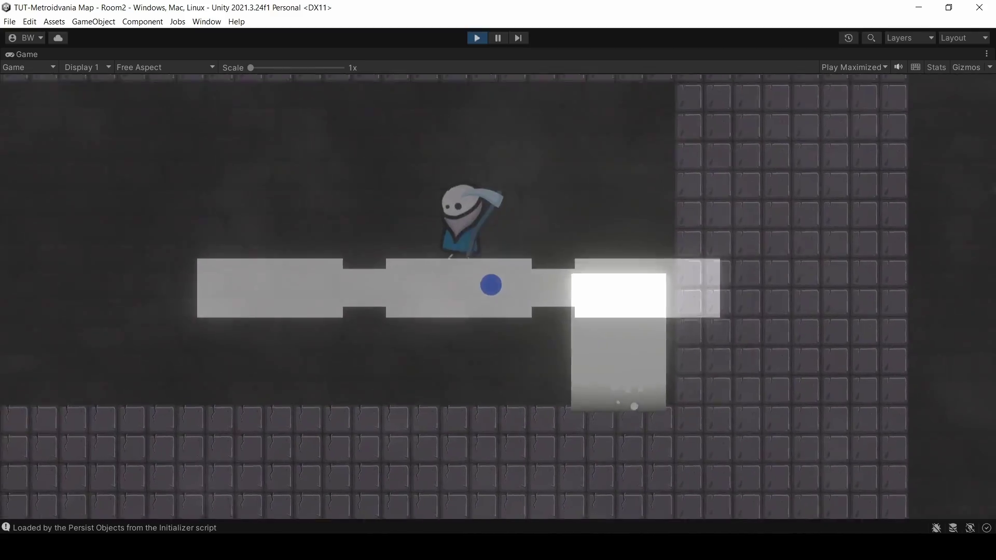
{"action": "key", "text": "a"}
{"action": "key", "text": "space"}
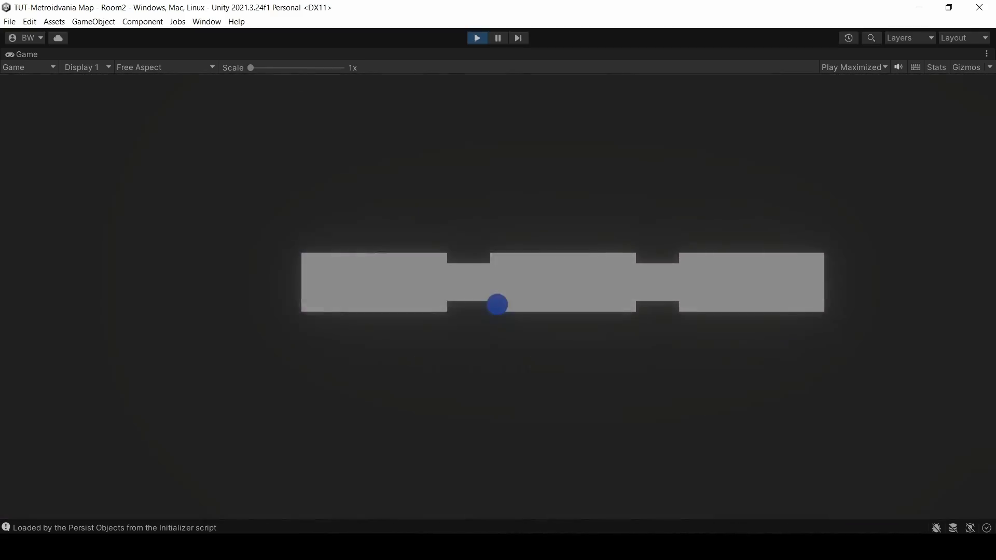
{"action": "key", "text": "a"}
{"action": "key", "text": "space"}
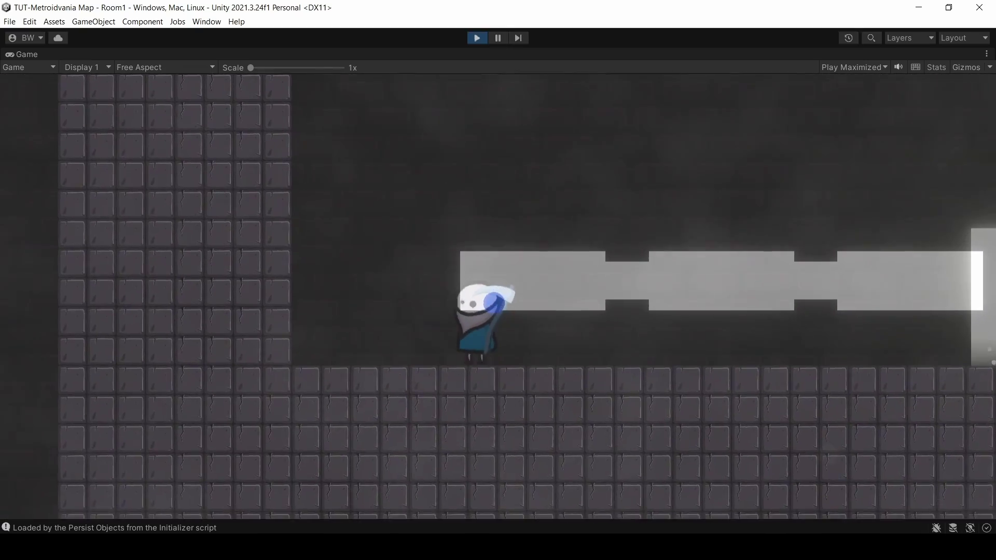